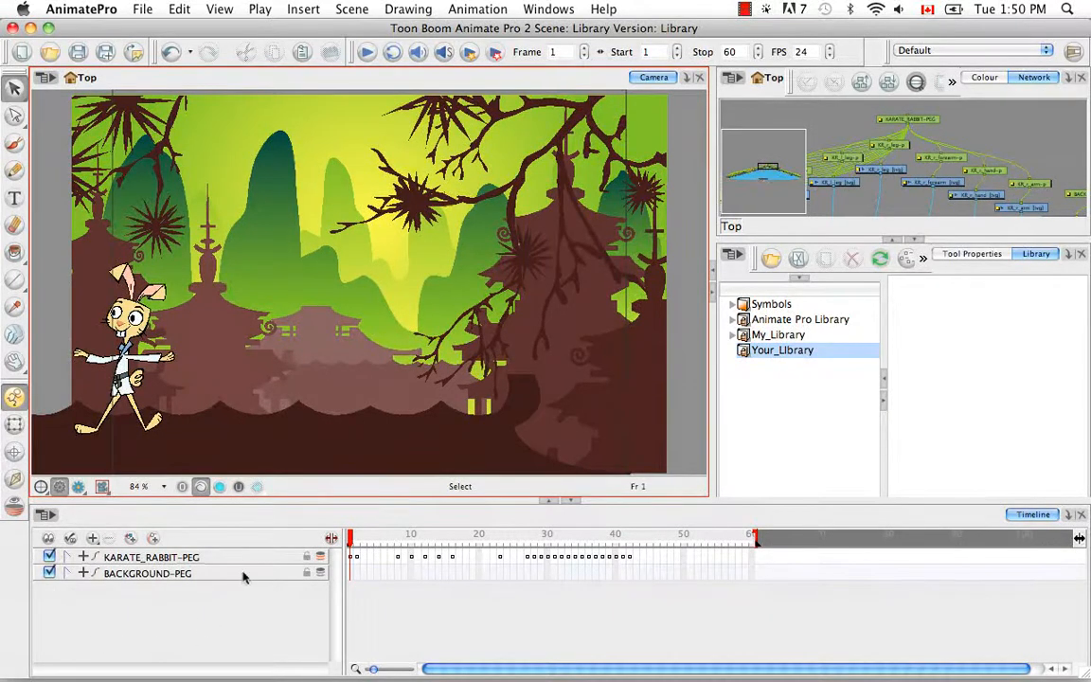
Step: Hide and show the KARATE_RABBIT-PEG layer, and do the same with the BACKGROUND-PEG layer
left_click(50, 558)
left_click(50, 558)
left_click(50, 574)
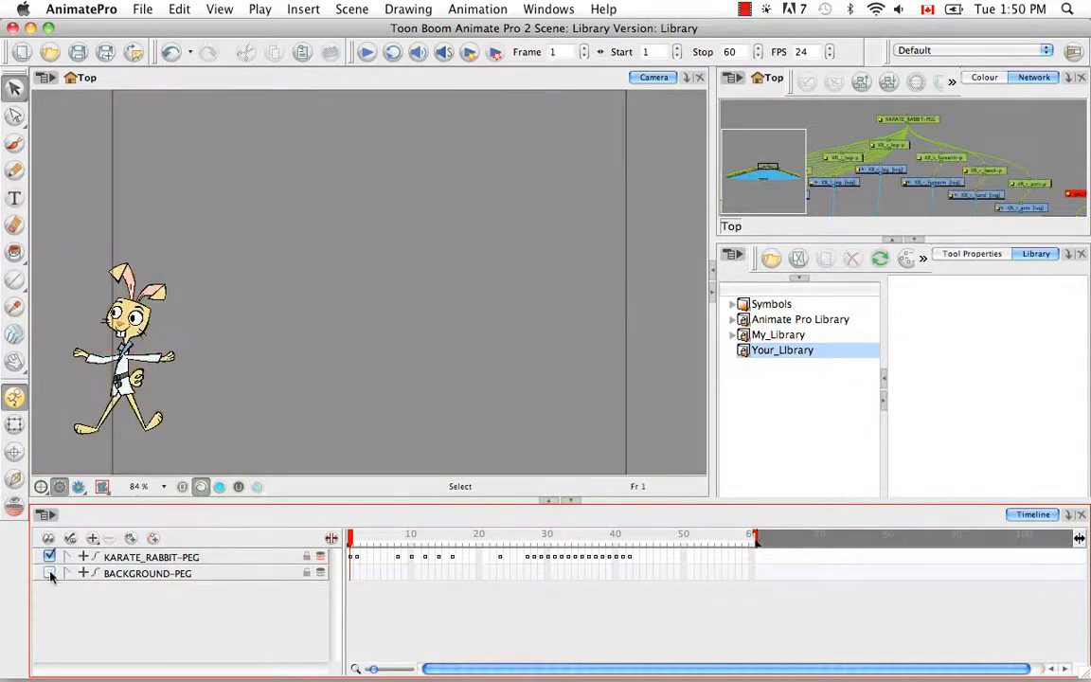
left_click(50, 574)
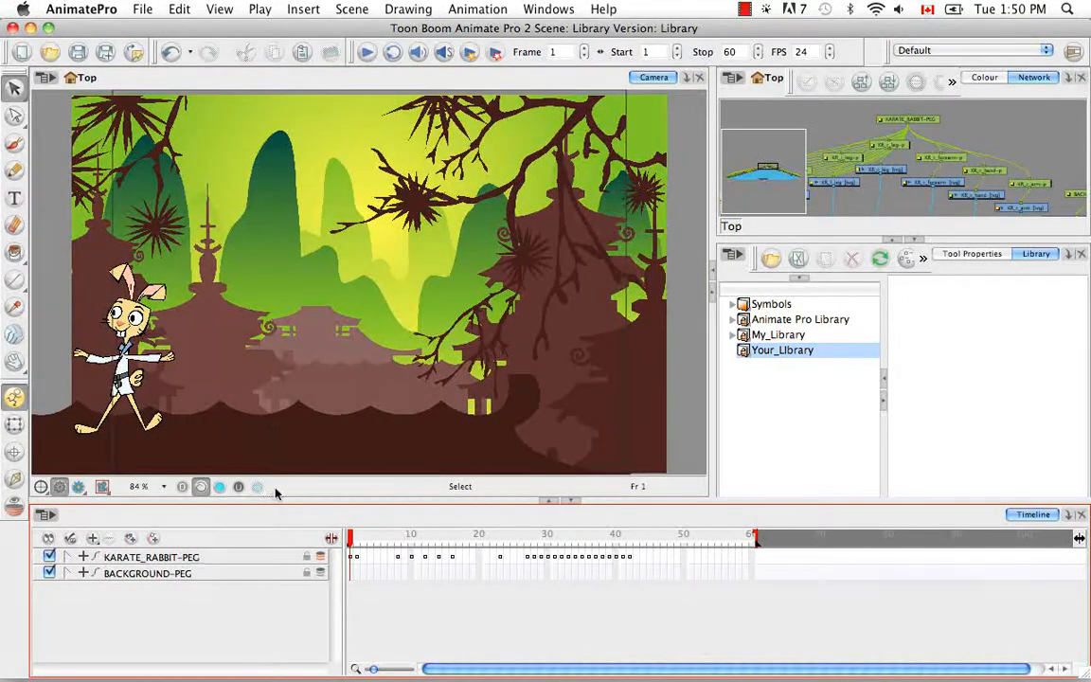
Step: Expand the KARATE_RABBIT-PEG layer and switch its KR_r_foot-p and KR_l_forearm-p parts off and back on
left_click(67, 558)
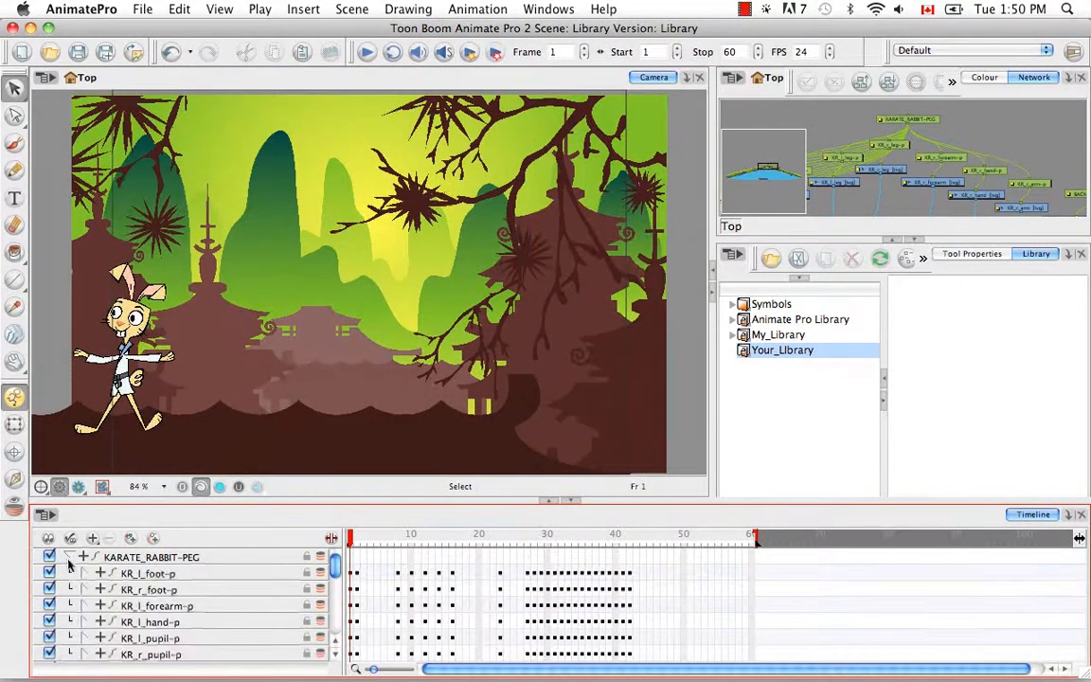
left_click(338, 655)
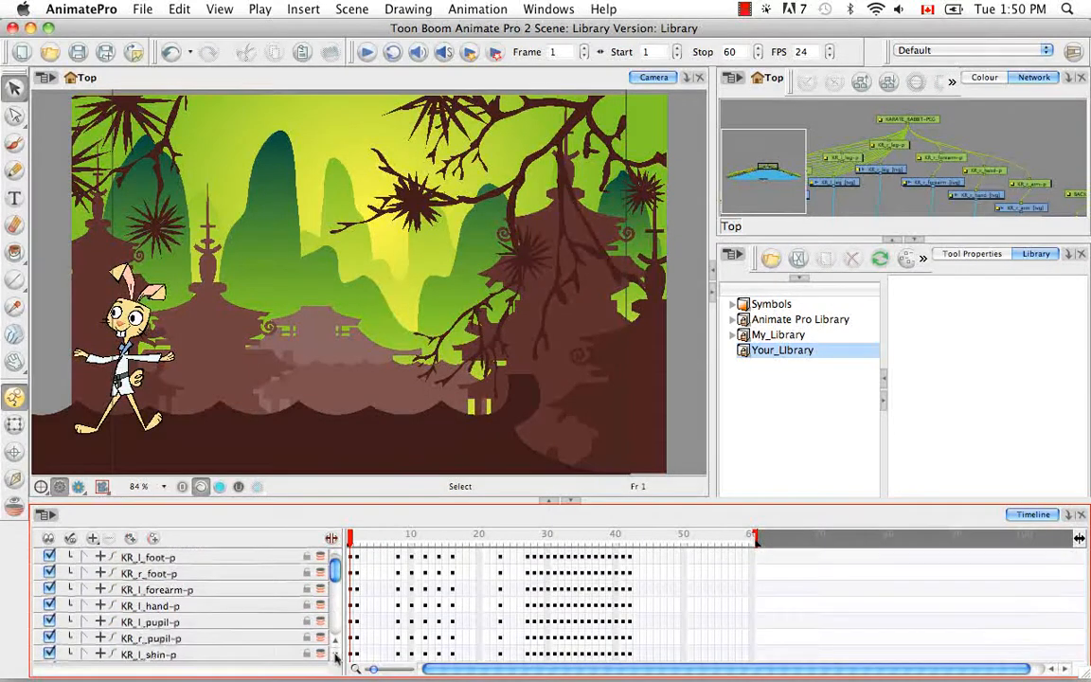
left_click(337, 655)
left_click(49, 558)
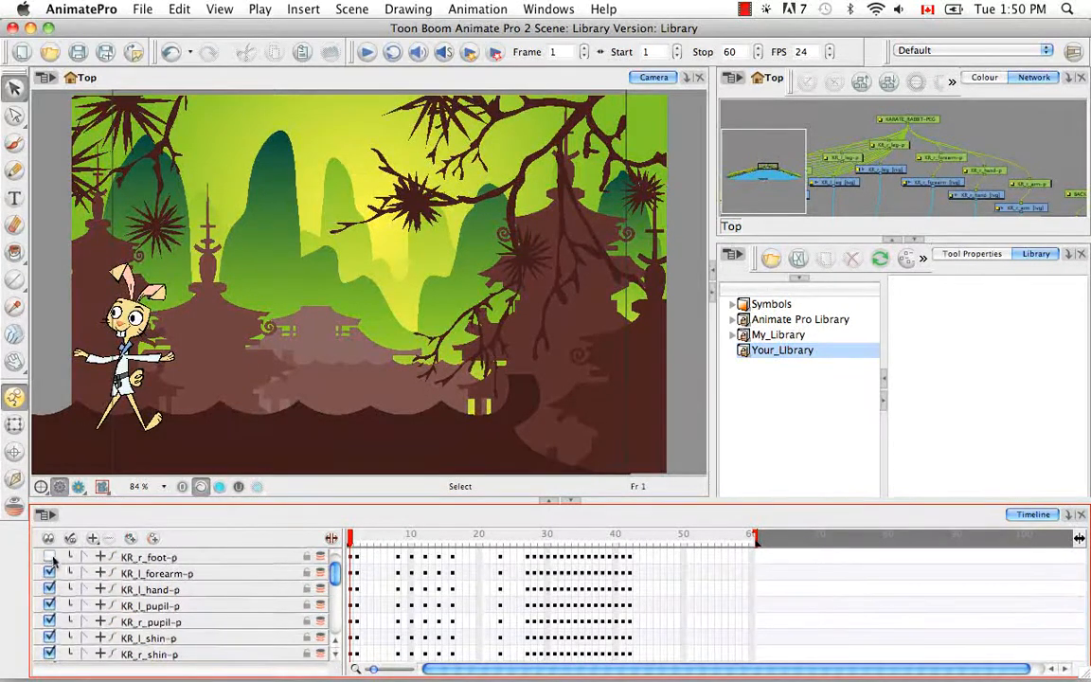
left_click(51, 558)
left_click(50, 573)
left_click(50, 573)
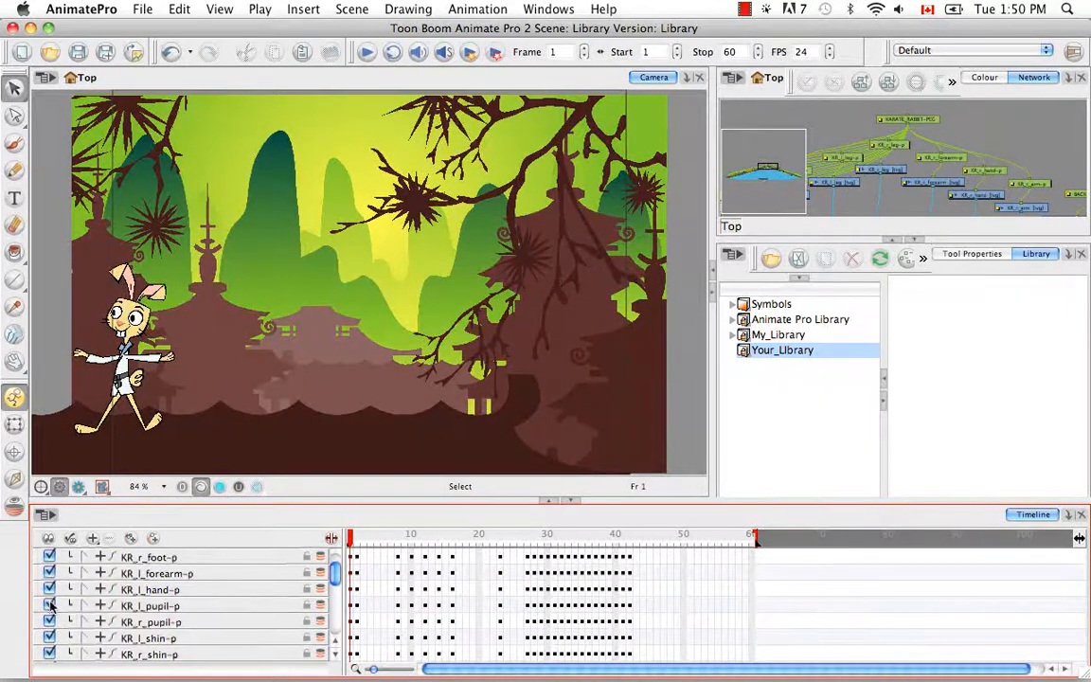
scroll(285, 583, "up", 2)
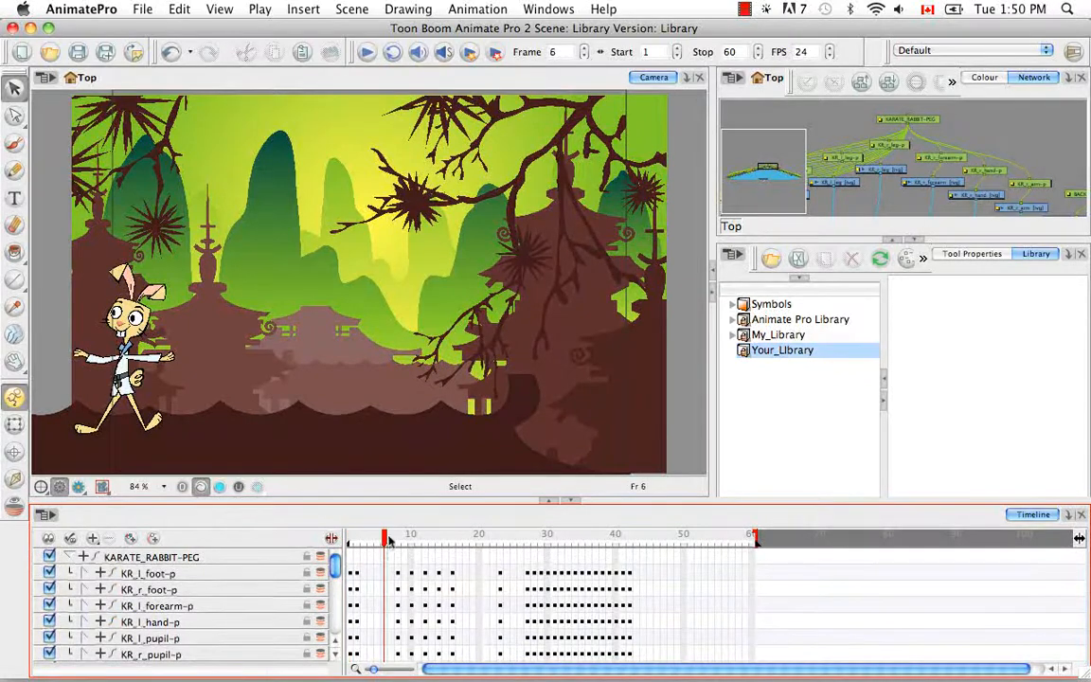
mouse_move(351, 540)
left_mouse_down()
mouse_move(603, 540)
mouse_move(754, 524)
mouse_move(616, 538)
mouse_move(348, 539)
left_mouse_up()
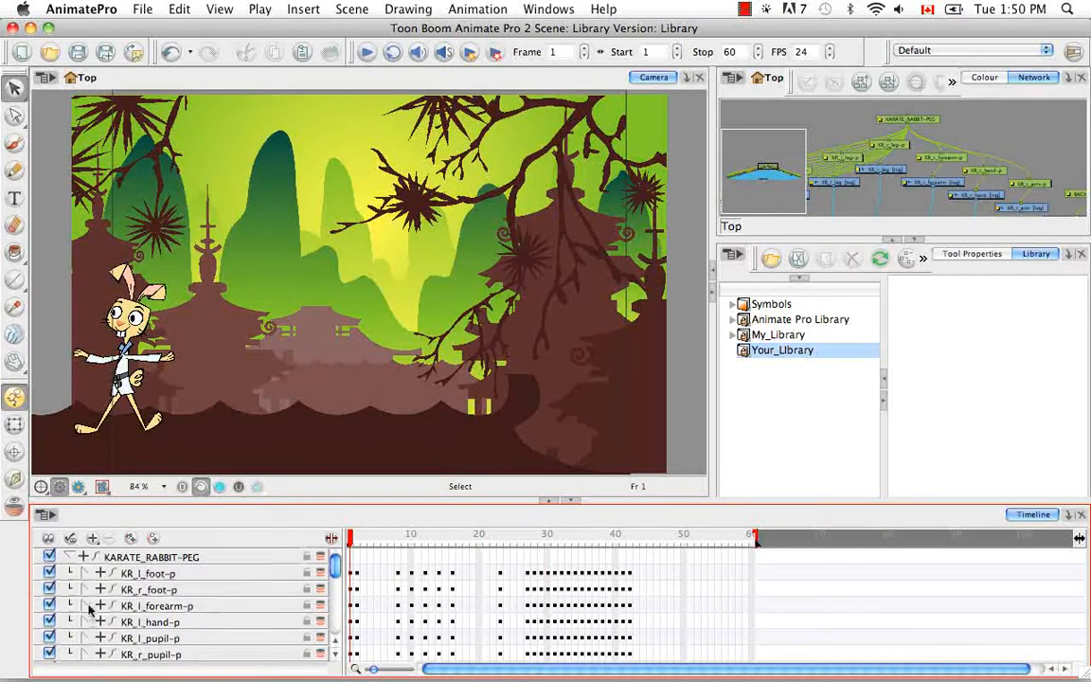
Step: Reveal the drawing layer and position and scale functions of KR_l_foot-p, and collapse the whole KARATE_RABBIT-PEG hierarchy
left_click(100, 573)
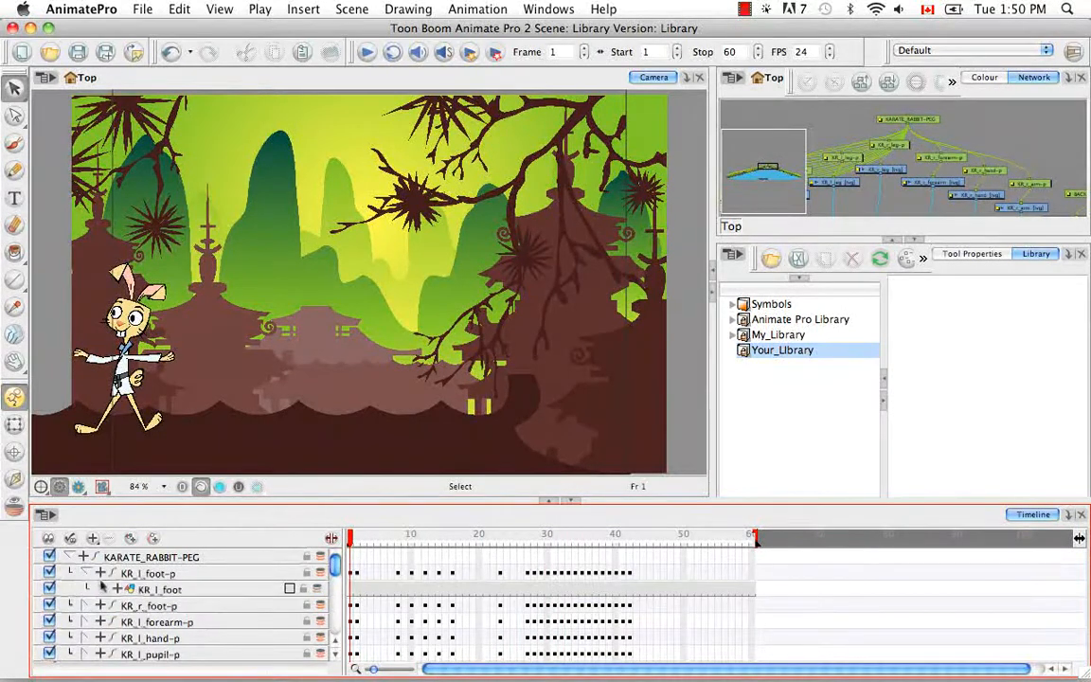
left_click(102, 575)
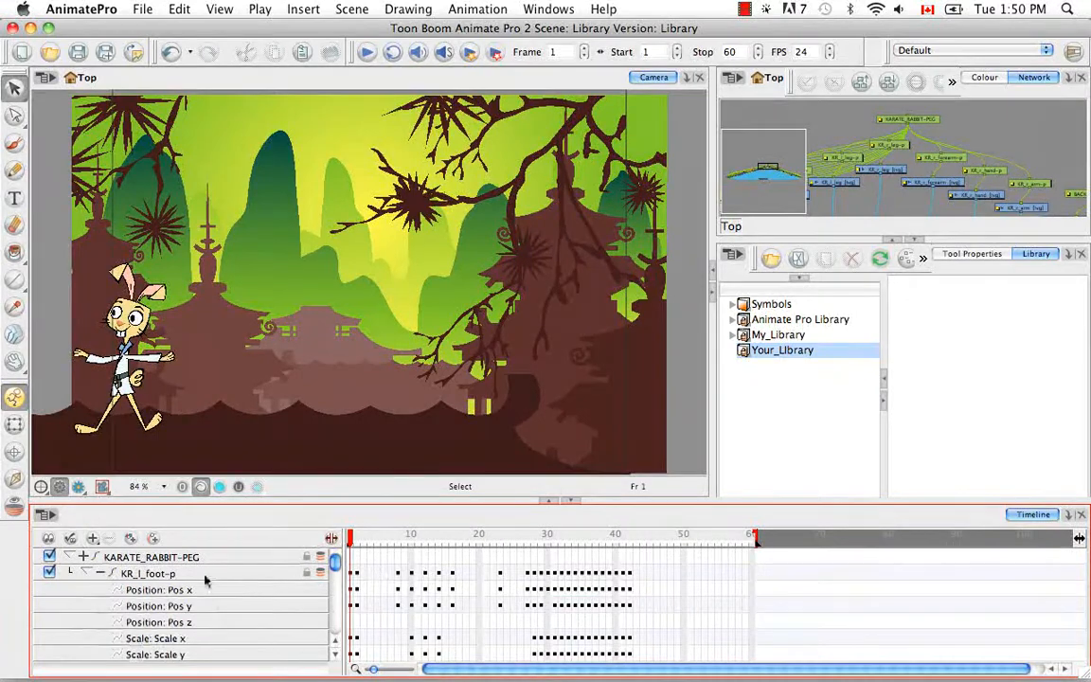
mouse_move(355, 554)
left_mouse_down()
mouse_move(625, 557)
mouse_move(351, 553)
left_mouse_up()
left_click(87, 574)
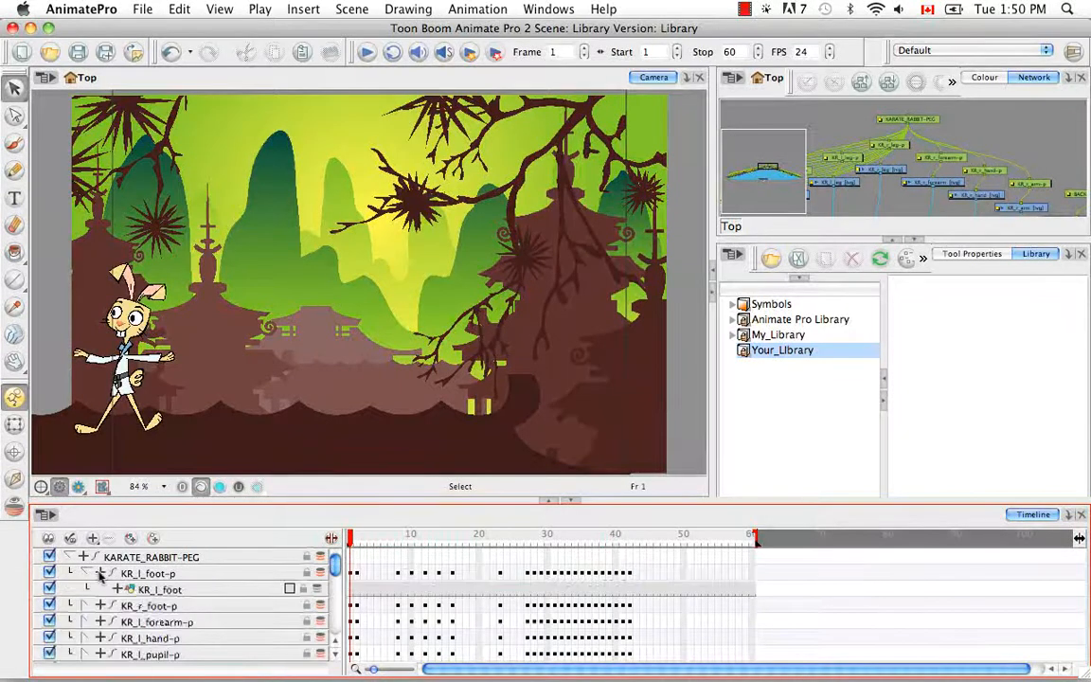
left_click(87, 574)
left_click(69, 557)
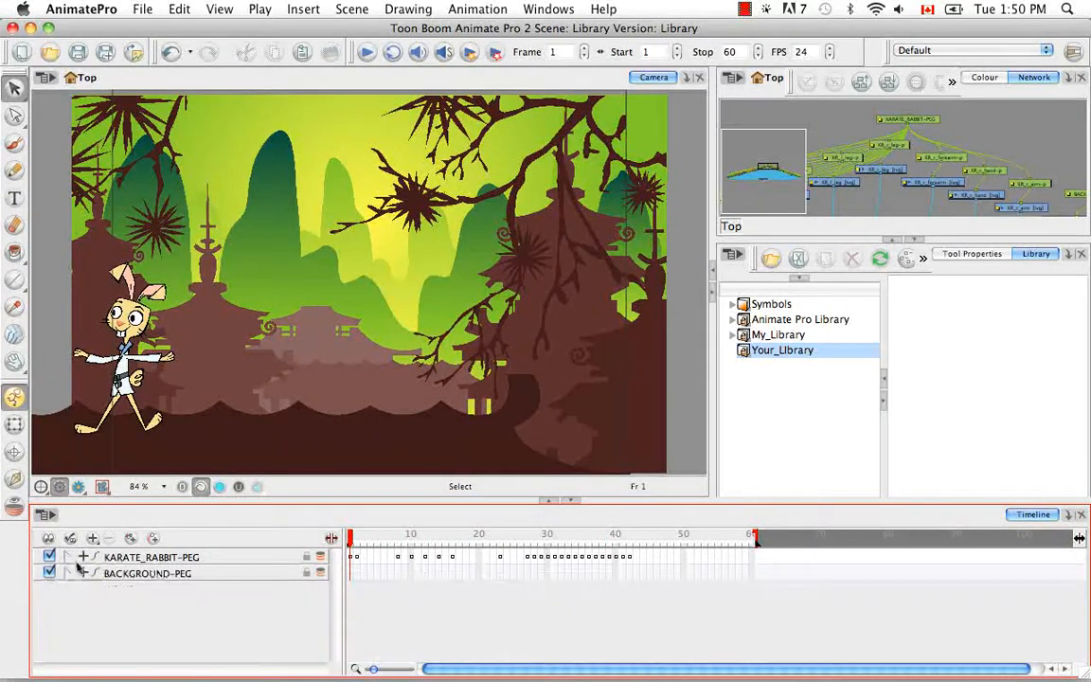
Step: Expand BACKGROUND-PEG, switch FrontPagodaRoof and Pagoda01 off and back on to inspect the background layers, and collapse it
left_click(70, 574)
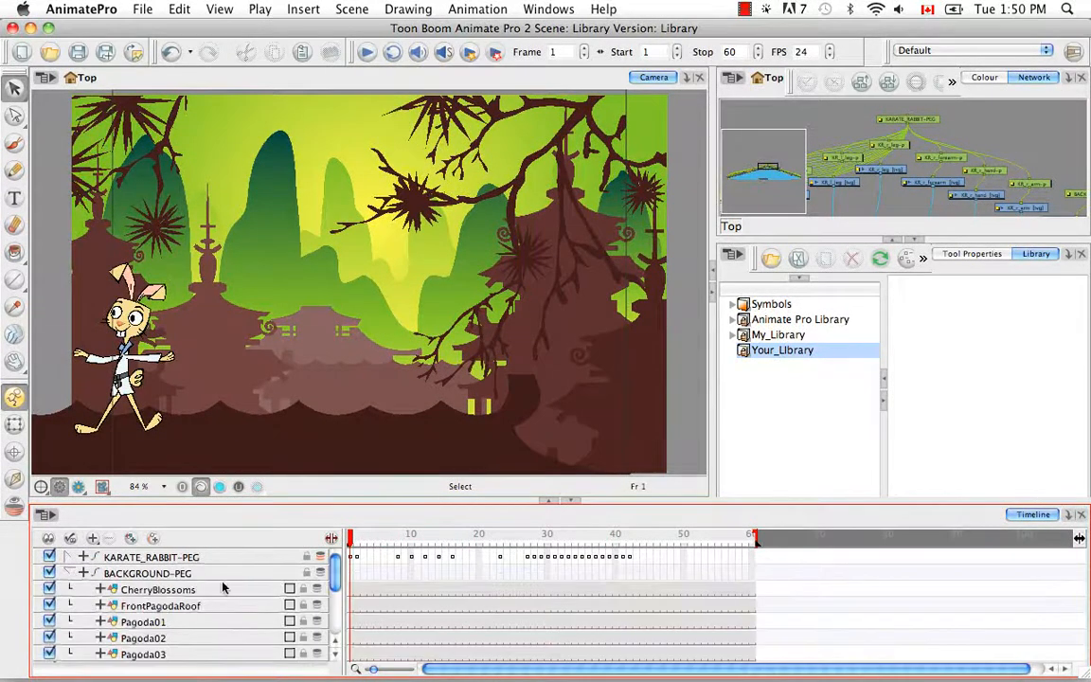
scroll(260, 580, "down", 2)
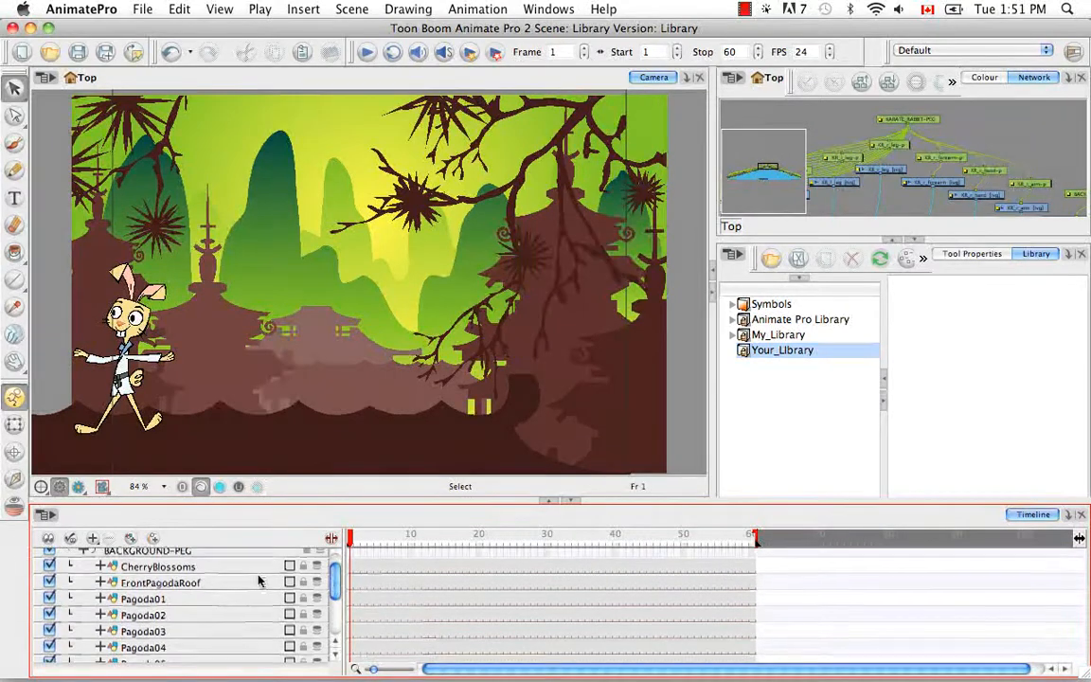
left_click(50, 577)
left_click(51, 577)
left_click(49, 594)
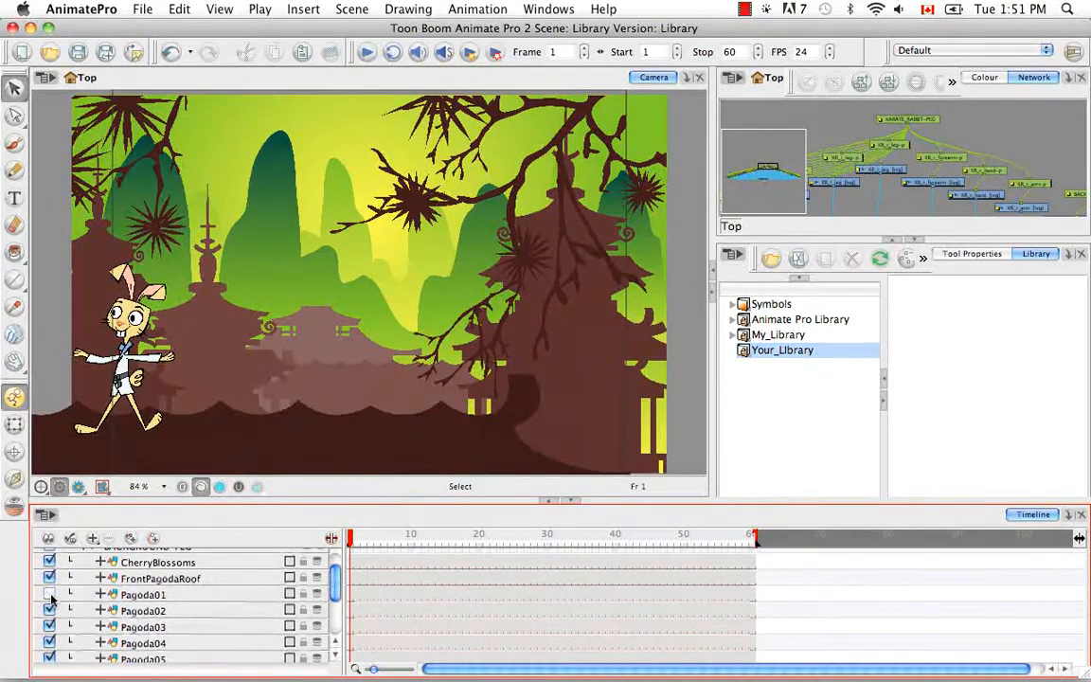
left_click(49, 594)
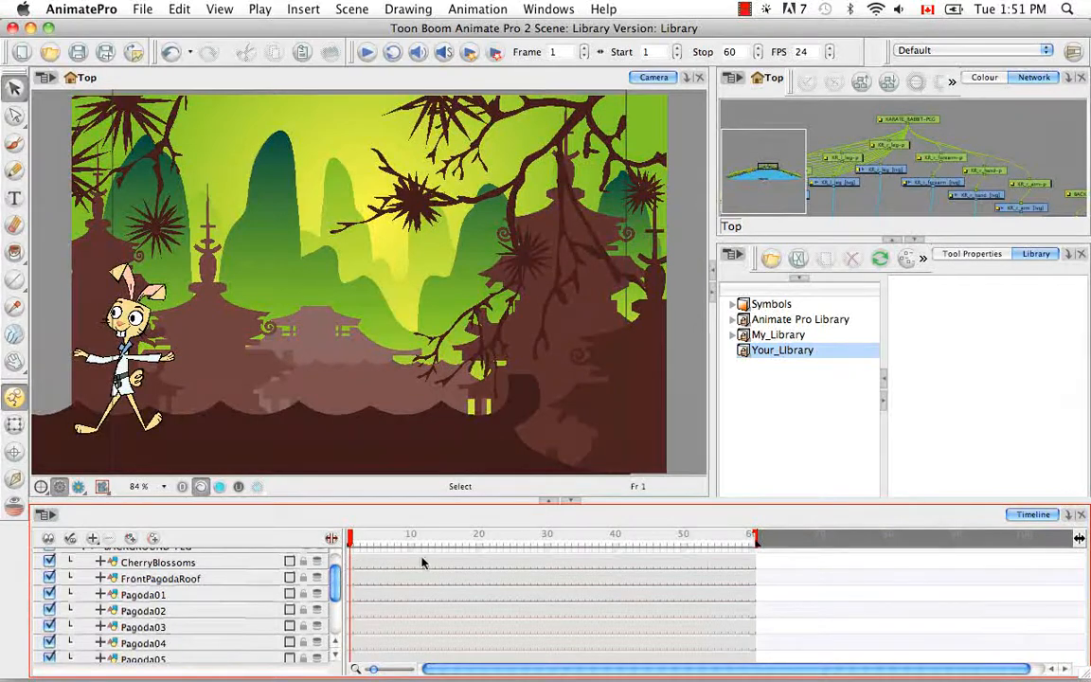
scroll(337, 582, "up", 2)
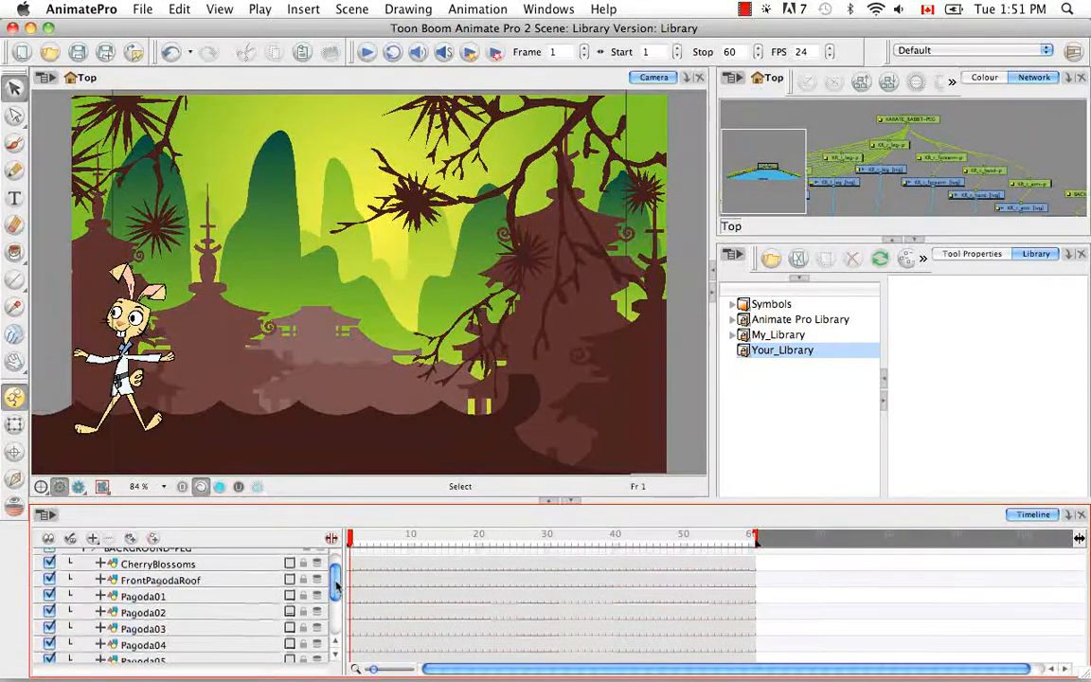
scroll(336, 584, "up", 1)
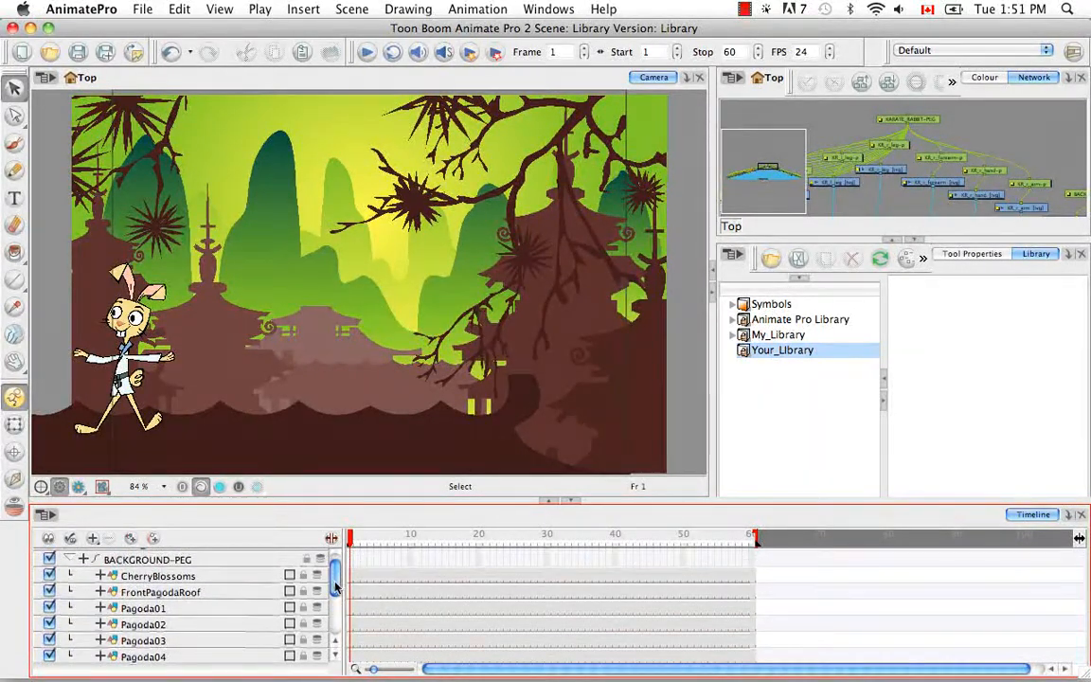
scroll(336, 587, "up", 1)
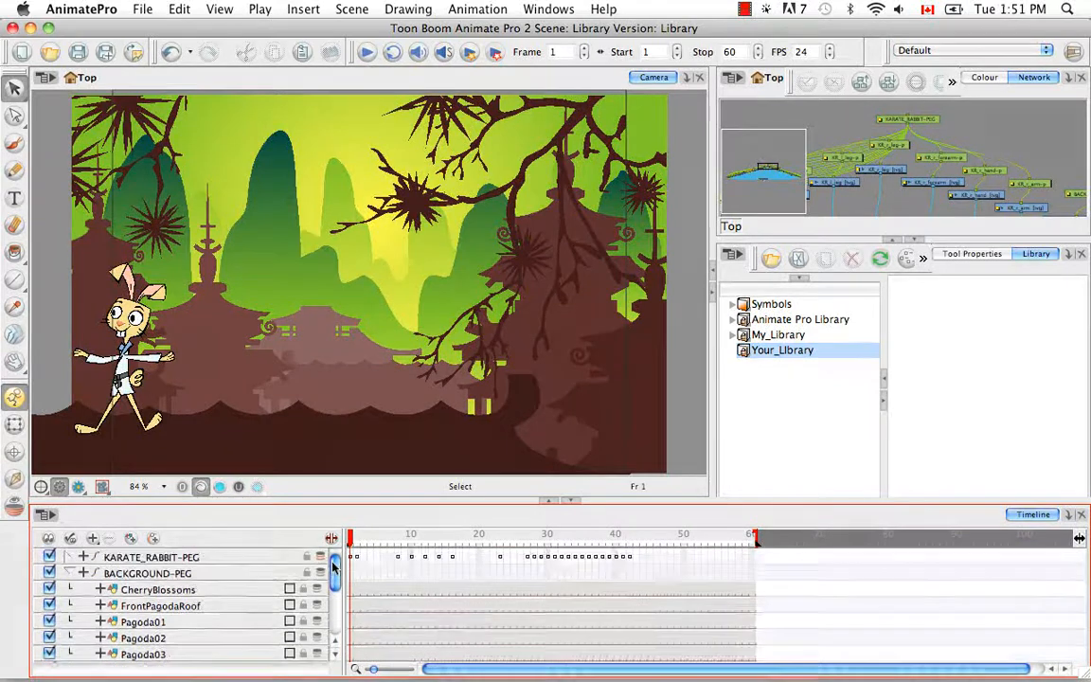
left_click(70, 575)
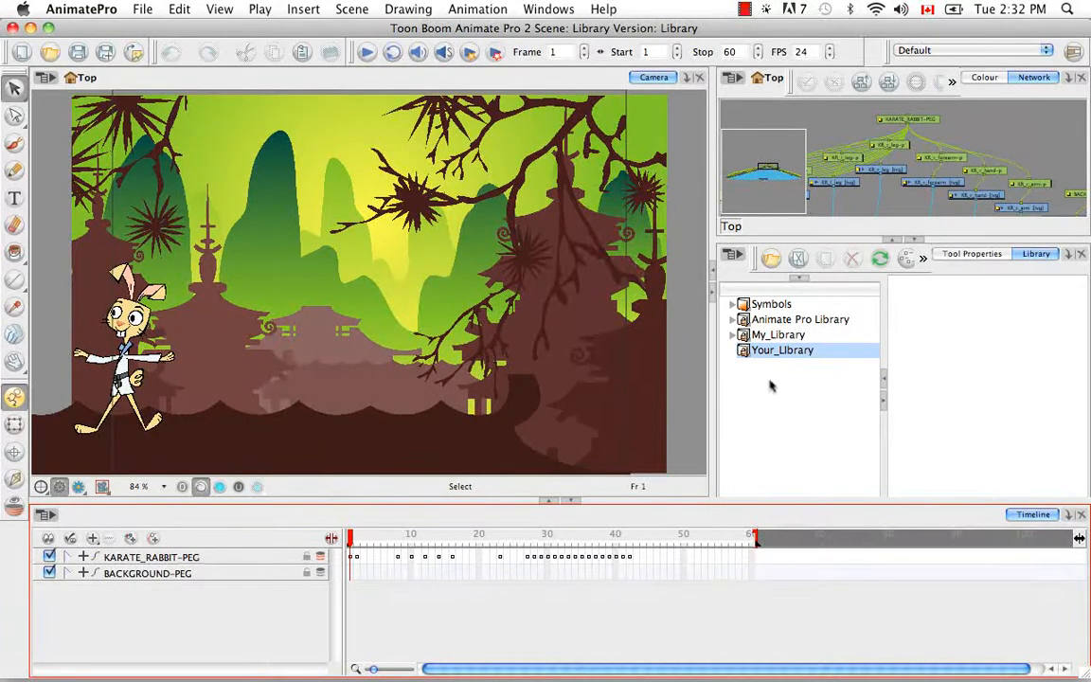
Step: Obtain modification rights for My_Library and open its Characters folder
left_click(746, 336)
right_click(747, 340)
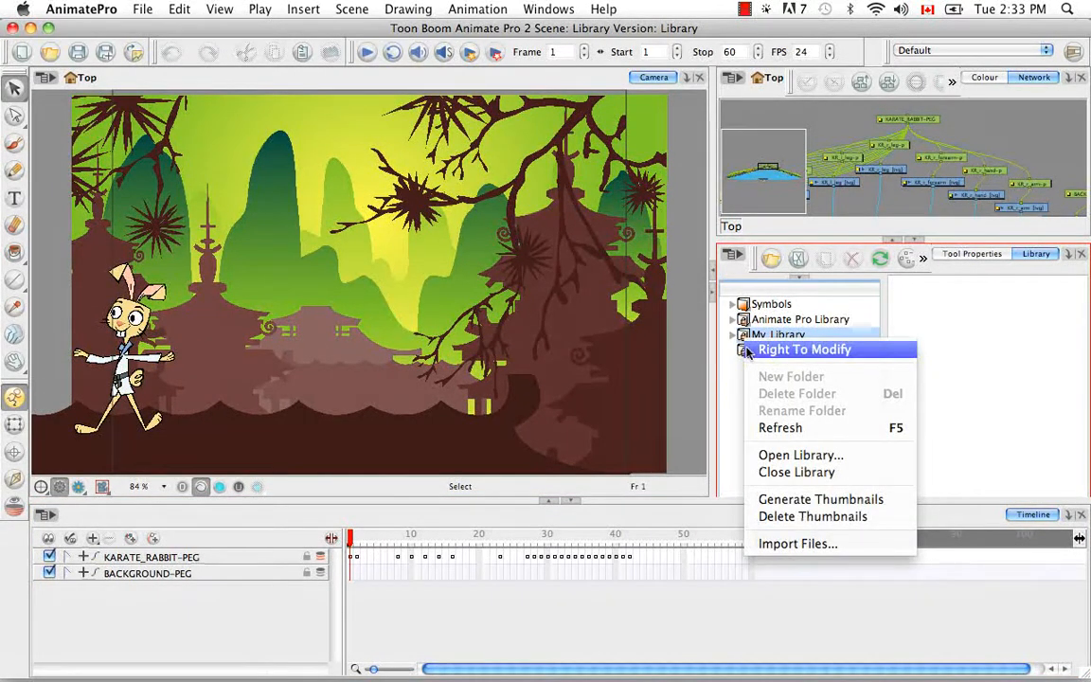
left_click(750, 351)
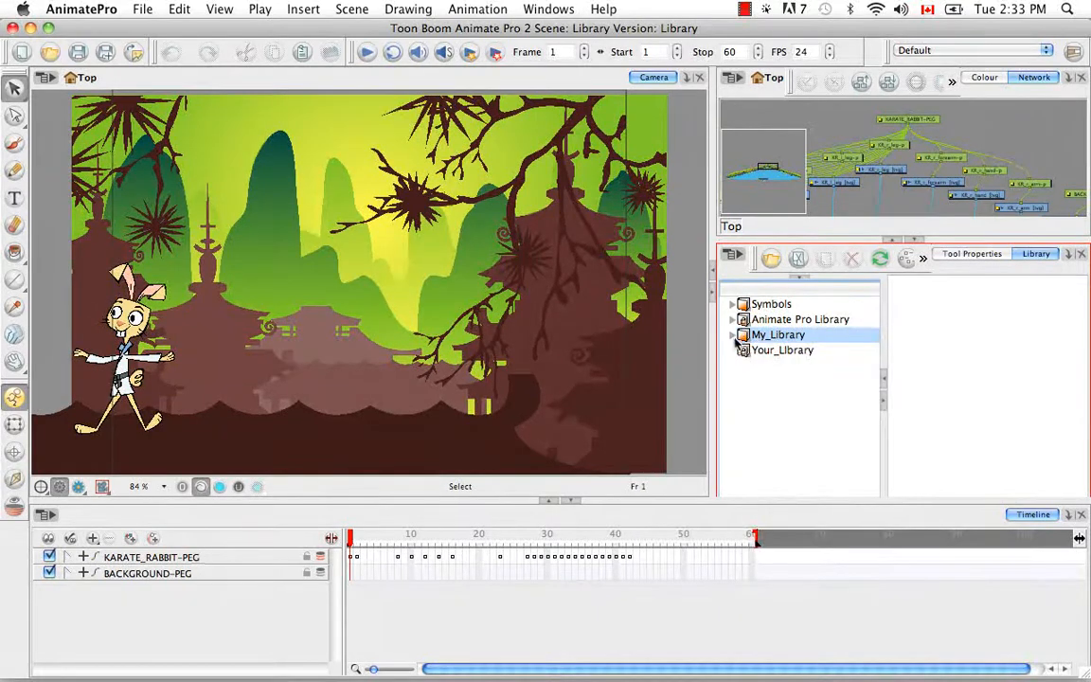
left_click(734, 337)
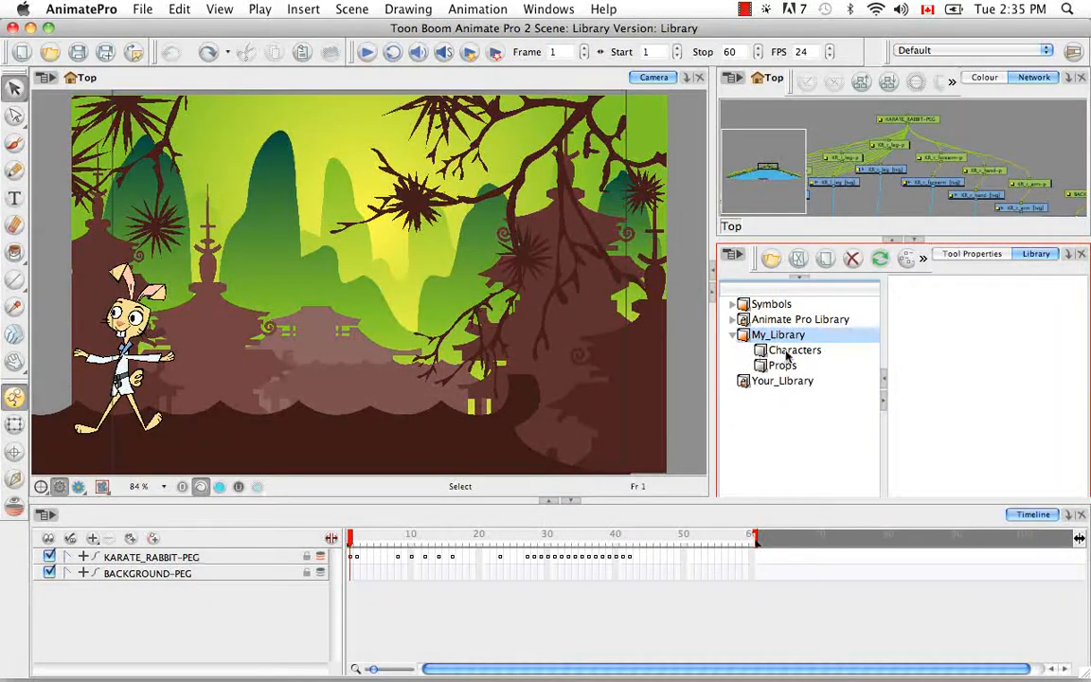
left_click(786, 353)
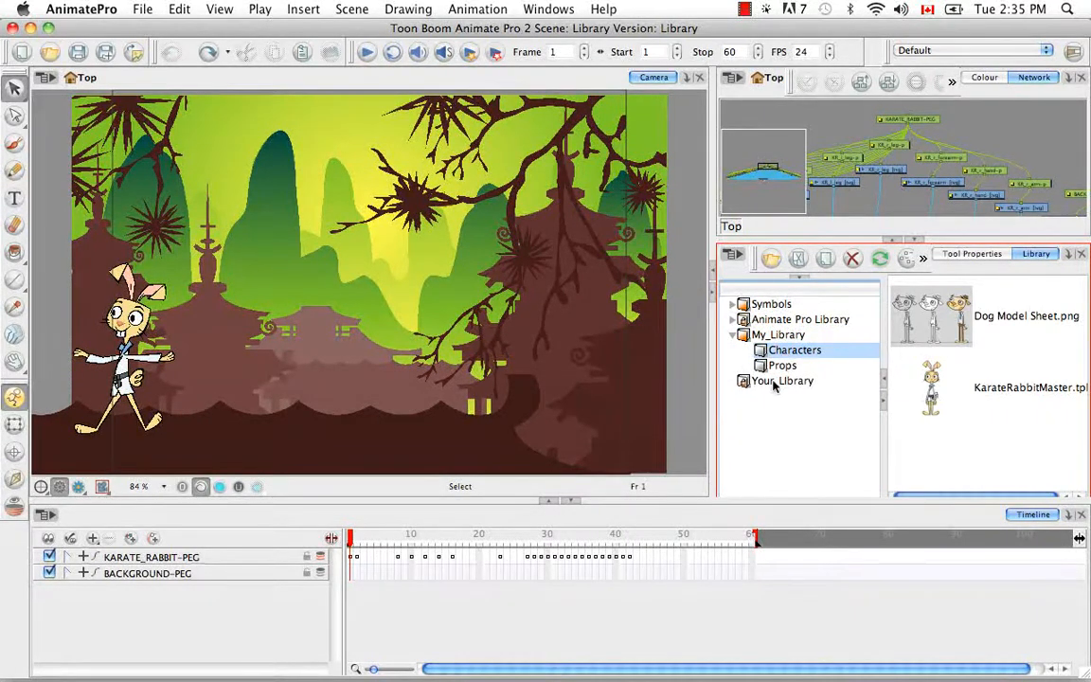
Step: Store the KARATE_RABBIT-PEG layer as a template named KR_Cartwheel.tpl in the Characters folder of My_Library
left_click(161, 562)
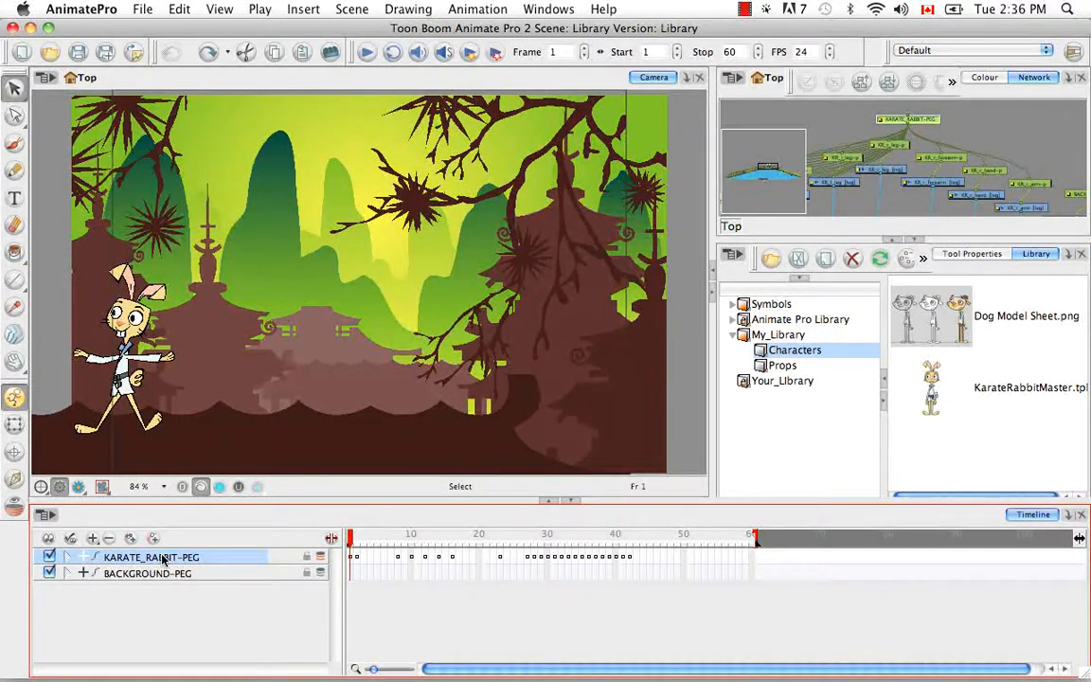
left_click_drag(162, 559, 761, 351)
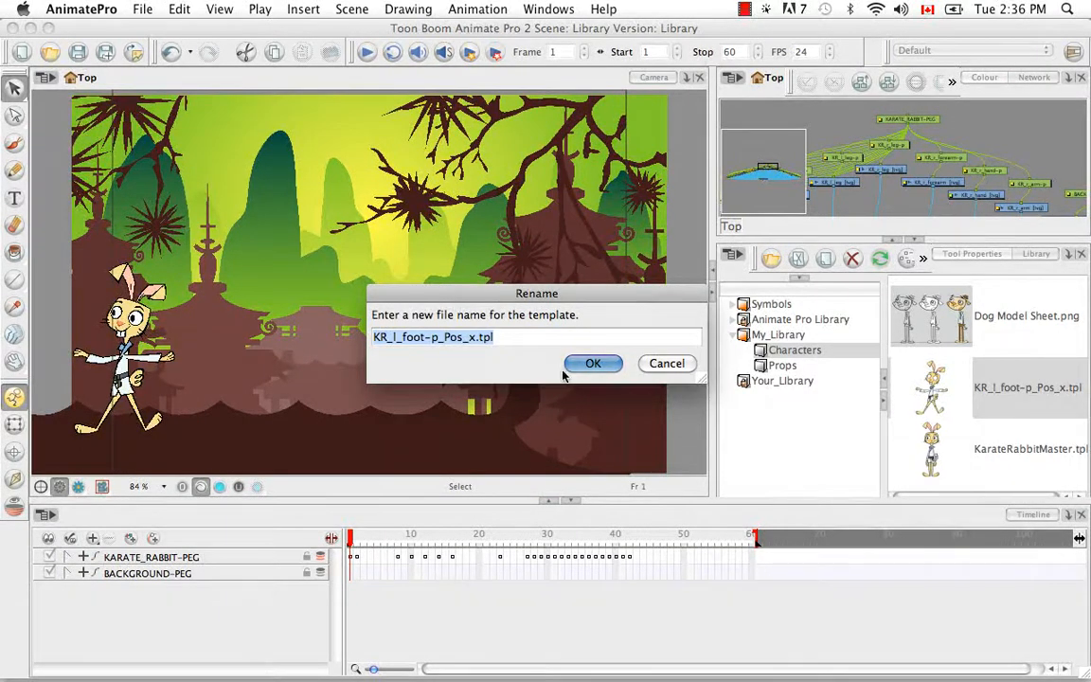
key("Left")
key("Left")
key("Left")
key("Left")
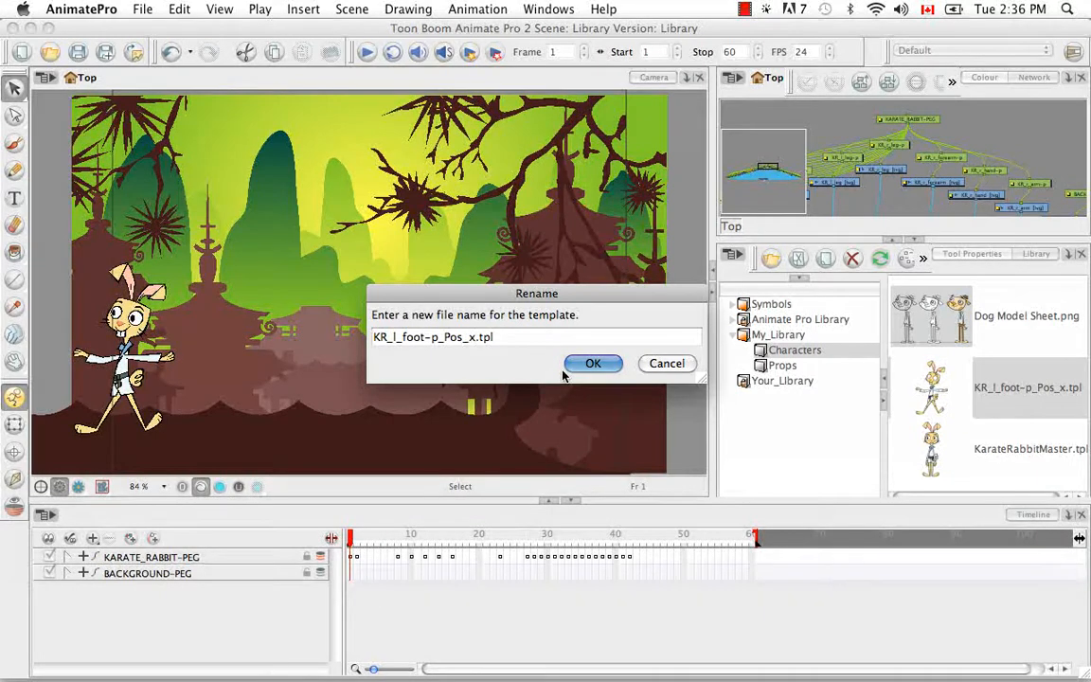
key("BackSpace")
key("BackSpace")
key("BackSpace")
key("BackSpace")
key("BackSpace")
key("BackSpace")
key("BackSpace")
key("BackSpace")
key("BackSpace")
key("BackSpace")
key("BackSpace")
key("BackSpace")
key("BackSpace")
key("BackSpace")
type("Cart")
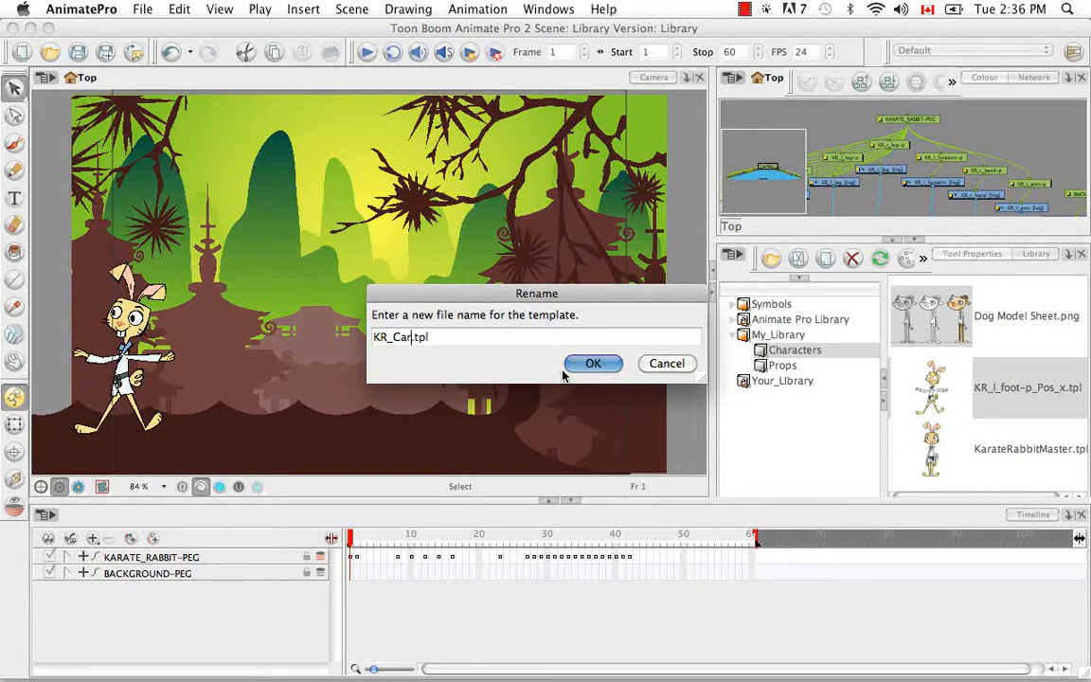
type("wheel")
left_click(593, 364)
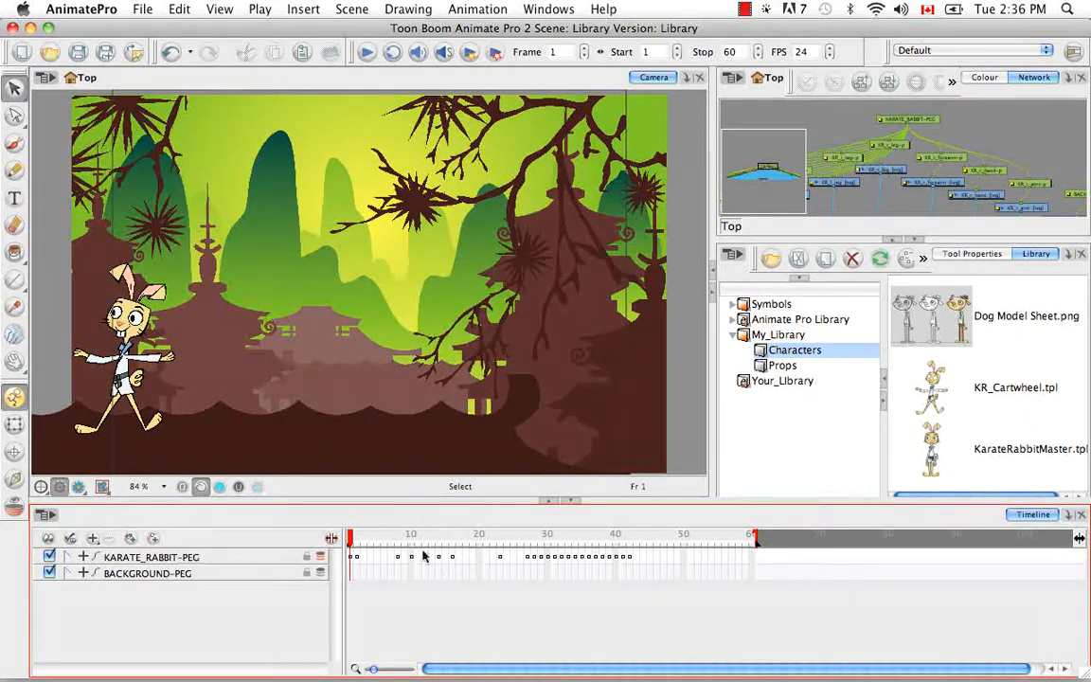
Step: Store frames 20 to 42 of the KARATE_RABBIT-PEG layer as another template in the Characters folder
left_click_drag(352, 538, 480, 539)
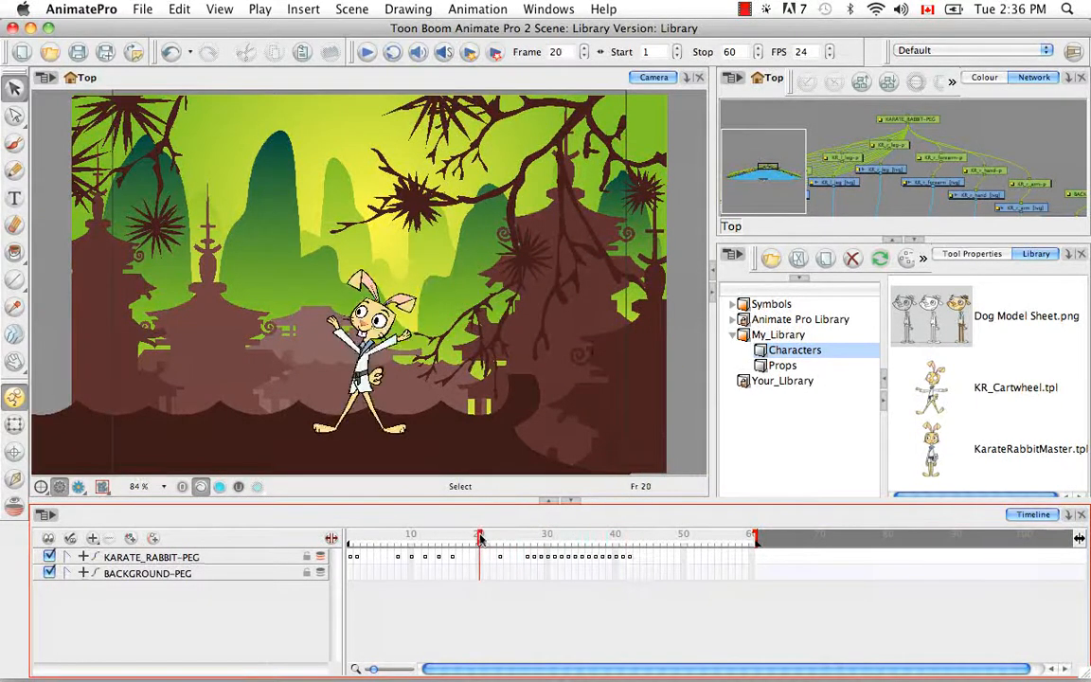
left_click(479, 559)
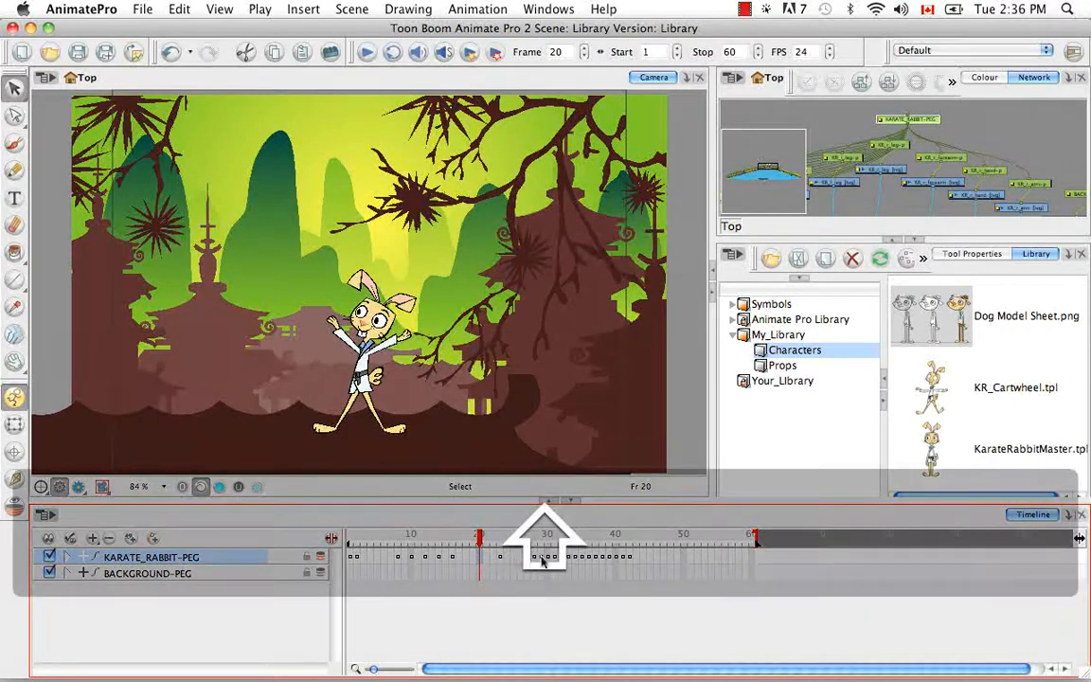
left_click(630, 559, "shift")
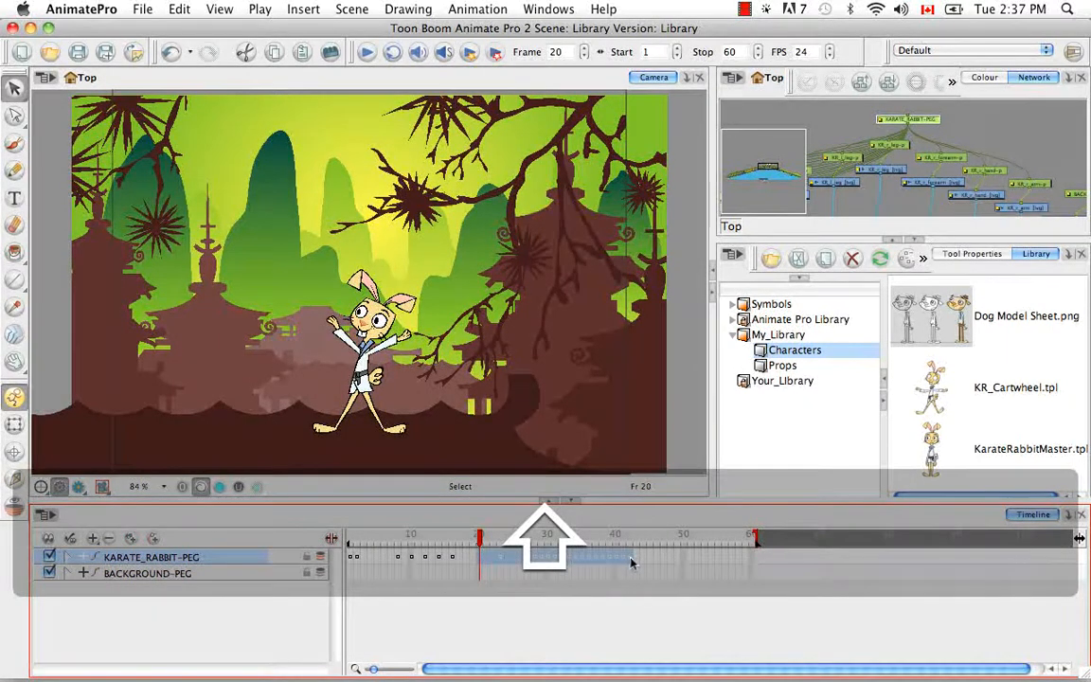
left_click_drag(571, 560, 765, 354)
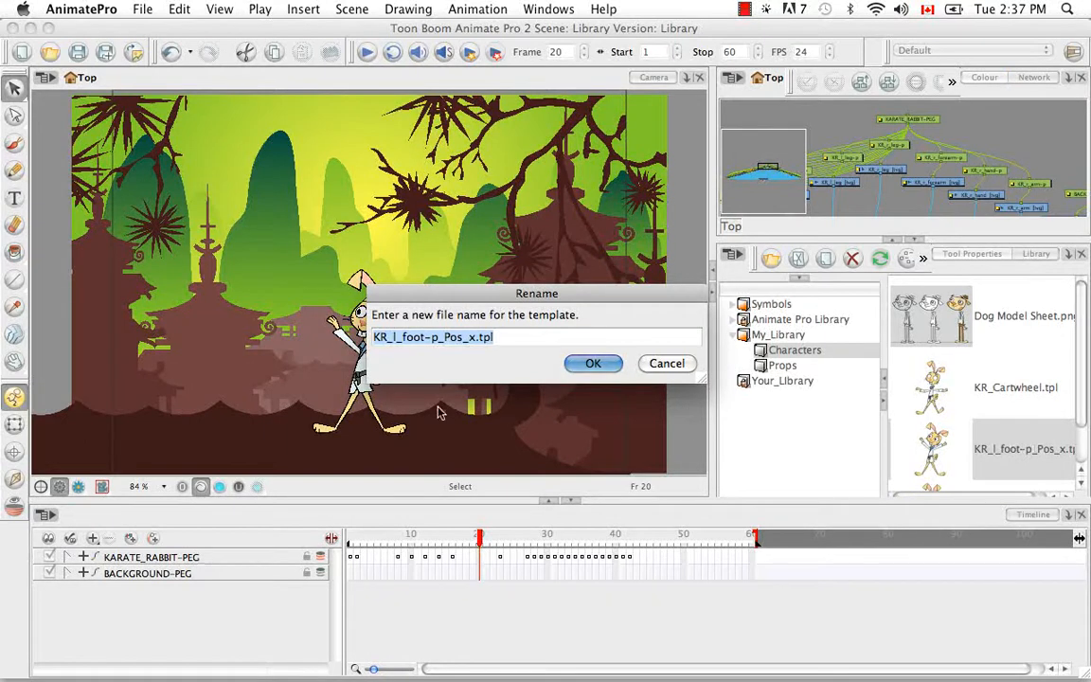
Step: Name the new template of the rabbit's selected frame range KR_Jump.tpl
left_click(480, 339)
key("Left")
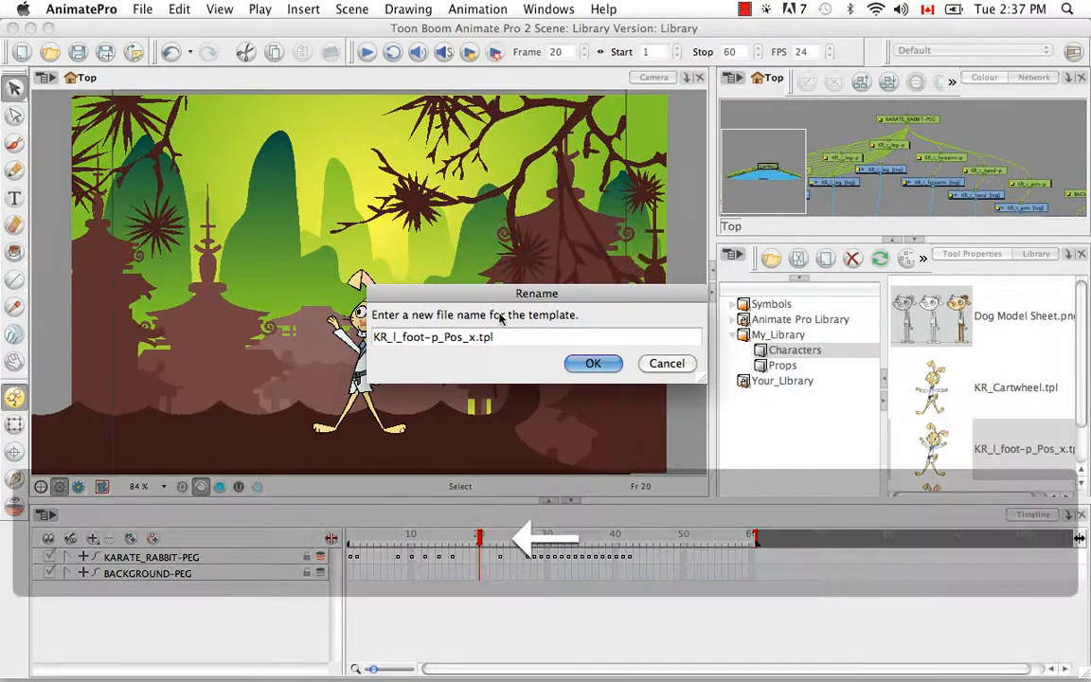
key("BackSpace")
key("BackSpace")
key("BackSpace")
key("BackSpace")
key("BackSpace")
key("BackSpace")
key("BackSpace")
key("BackSpace")
key("BackSpace")
key("BackSpace")
key("BackSpace")
key("BackSpace")
key("BackSpace")
key("BackSpace")
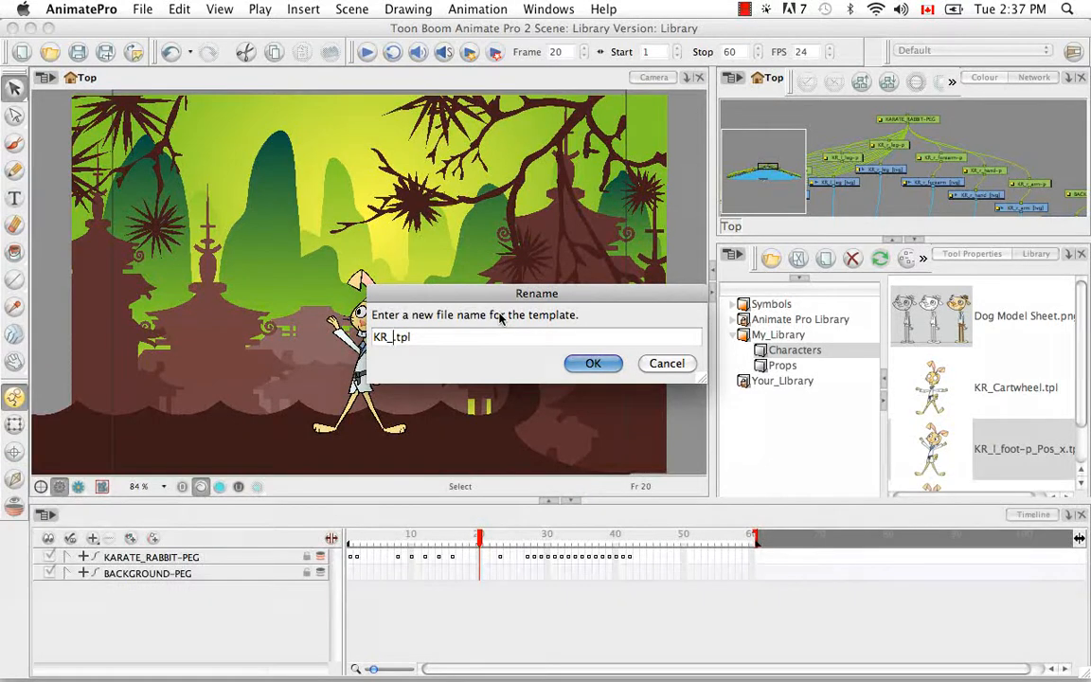
type("Jump")
left_click(593, 362)
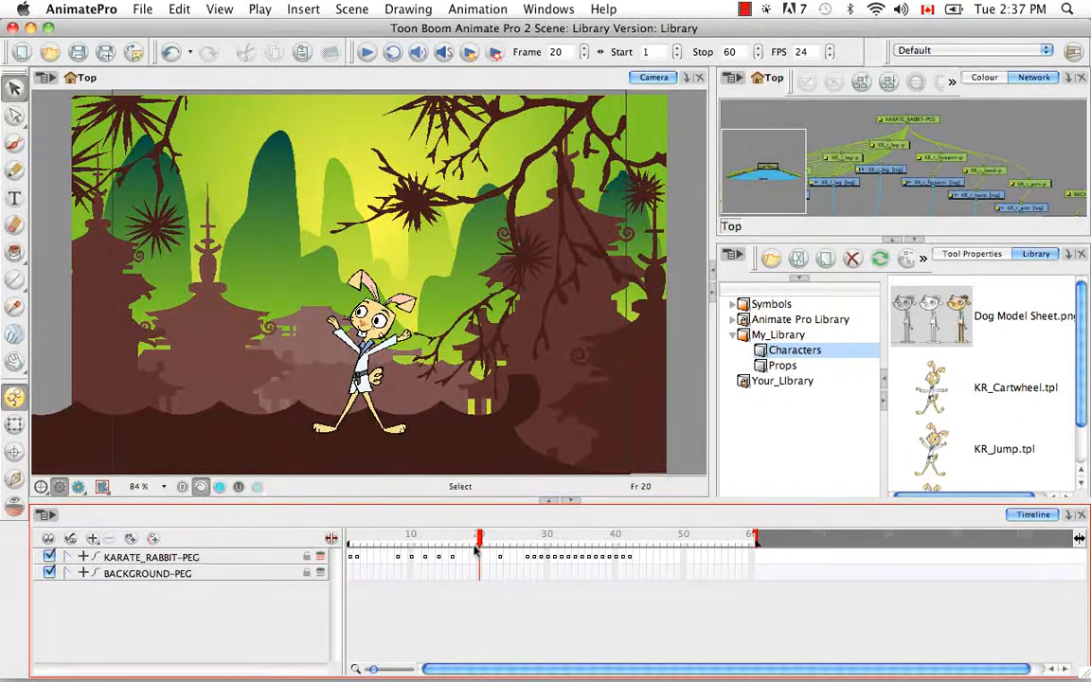
Step: Store only frame 23 of the KARATE_RABBIT-PEG layer as a template in the Characters folder of My_Library
left_click_drag(480, 540, 500, 541)
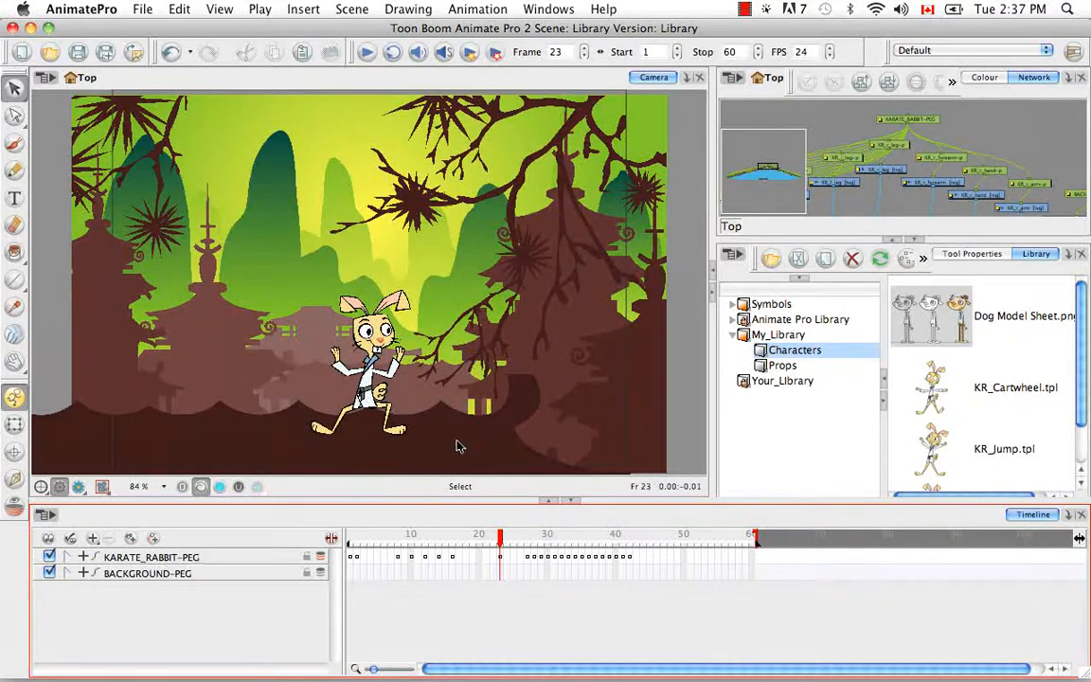
left_click(503, 561)
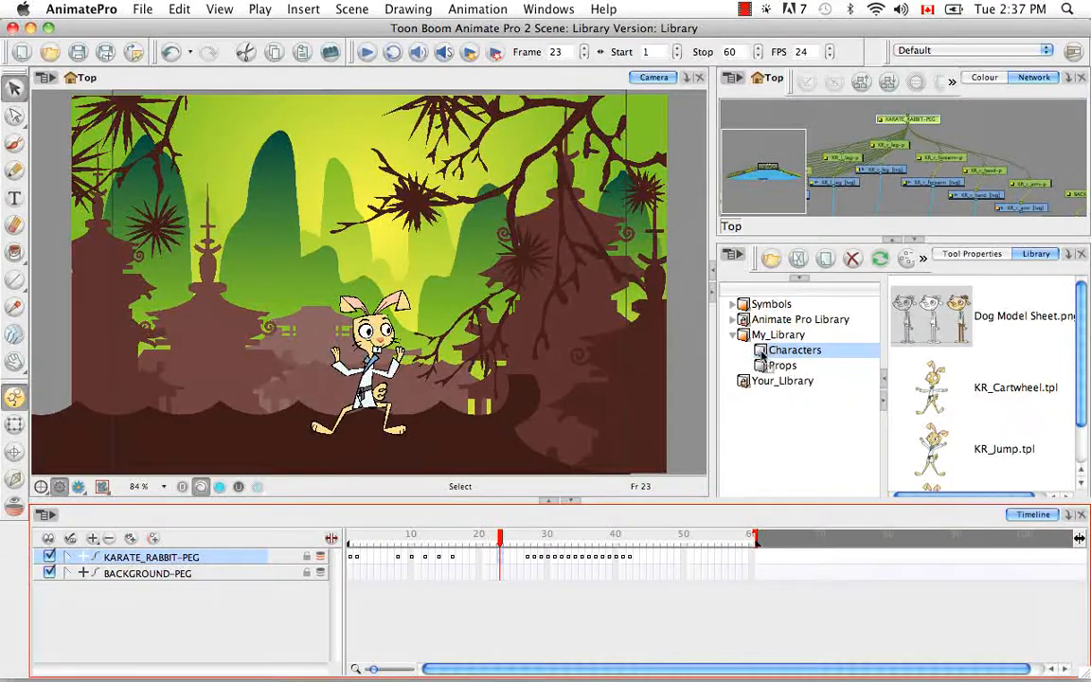
left_click_drag(762, 353, 764, 352)
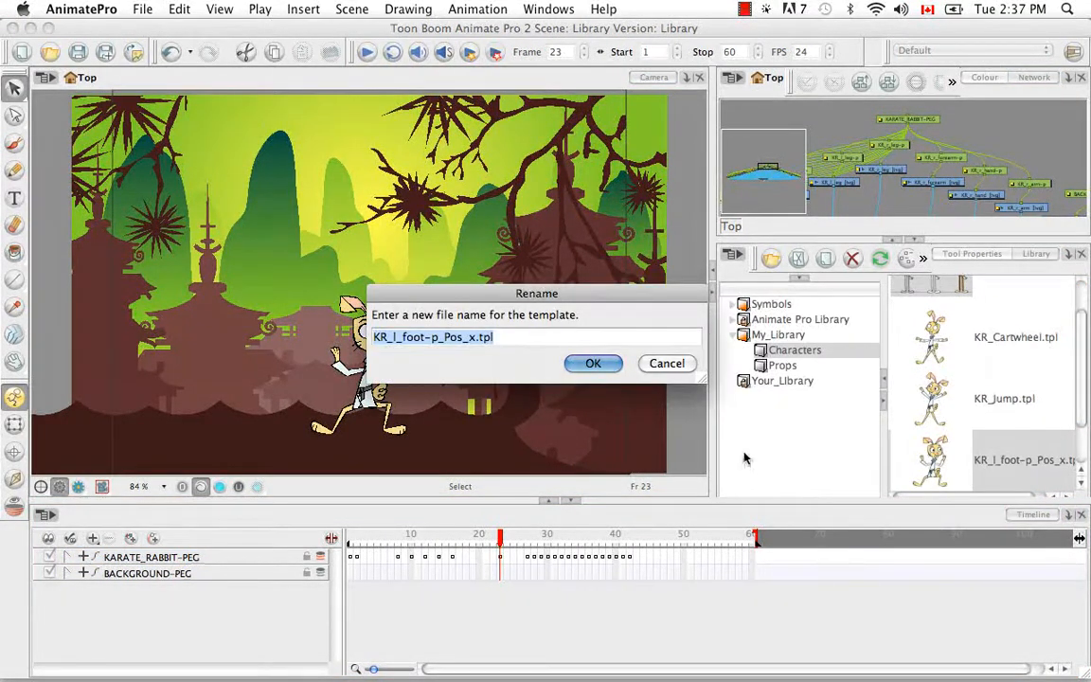
Step: Name the single-frame template KR_CrouchedStance_KP.tpl
key("Left")
key("Left")
key("Left")
key("Left")
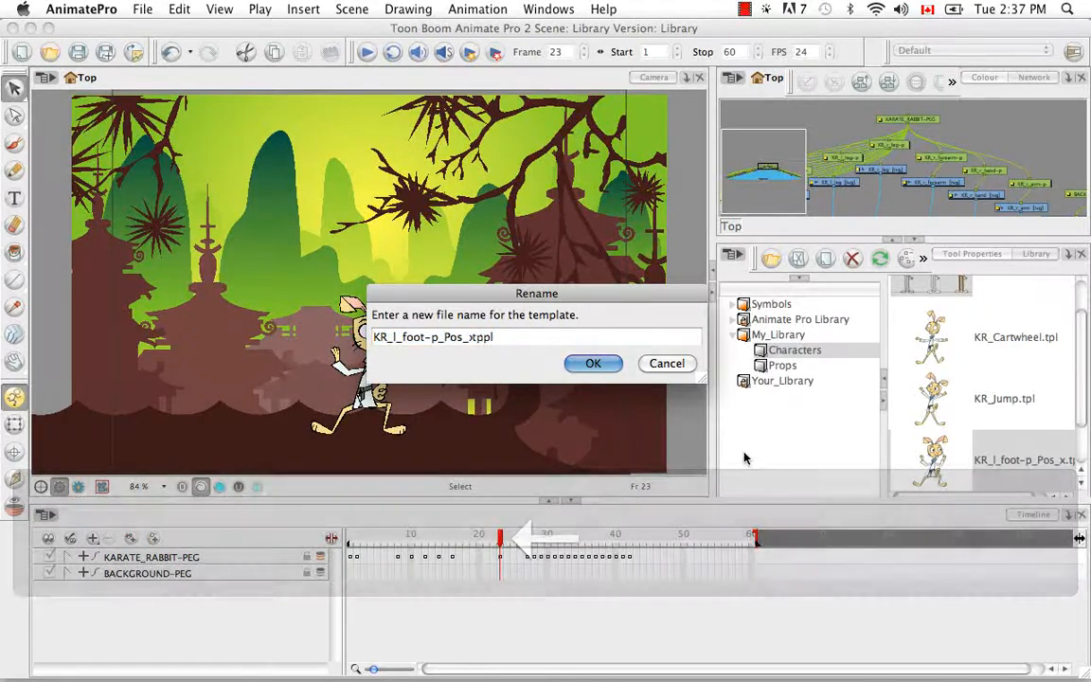
key("BackSpace")
key("BackSpace")
key("BackSpace")
key("BackSpace")
key("BackSpace")
key("BackSpace")
key("BackSpace")
key("BackSpace")
key("BackSpace")
key("BackSpace")
key("BackSpace")
key("BackSpace")
key("BackSpace")
key("BackSpace")
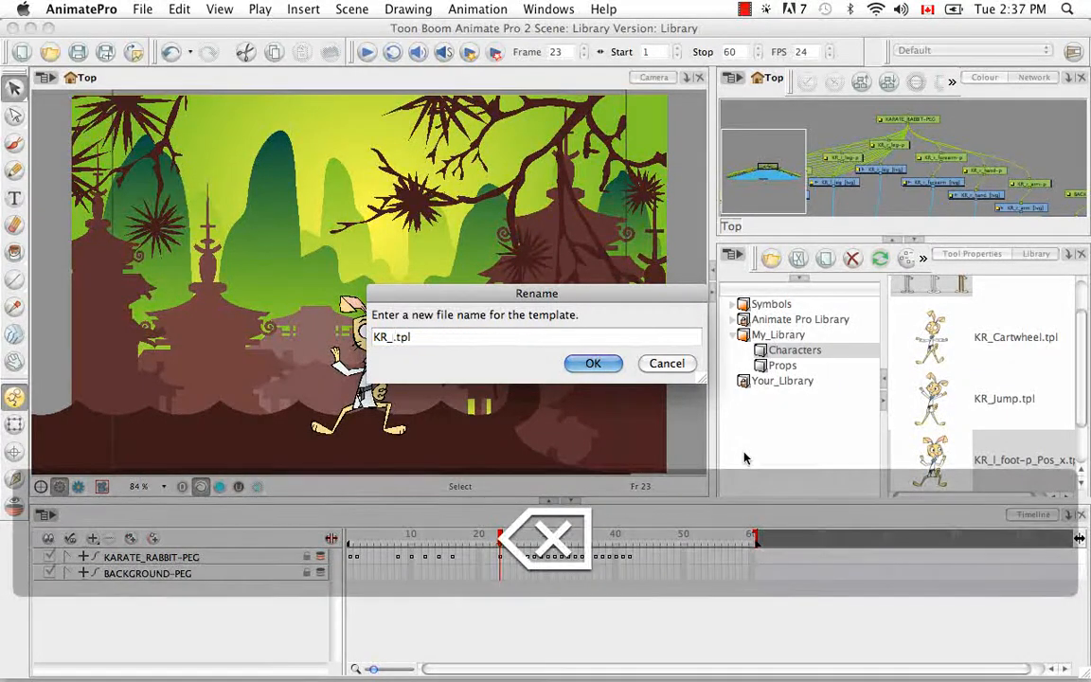
type("Crouch")
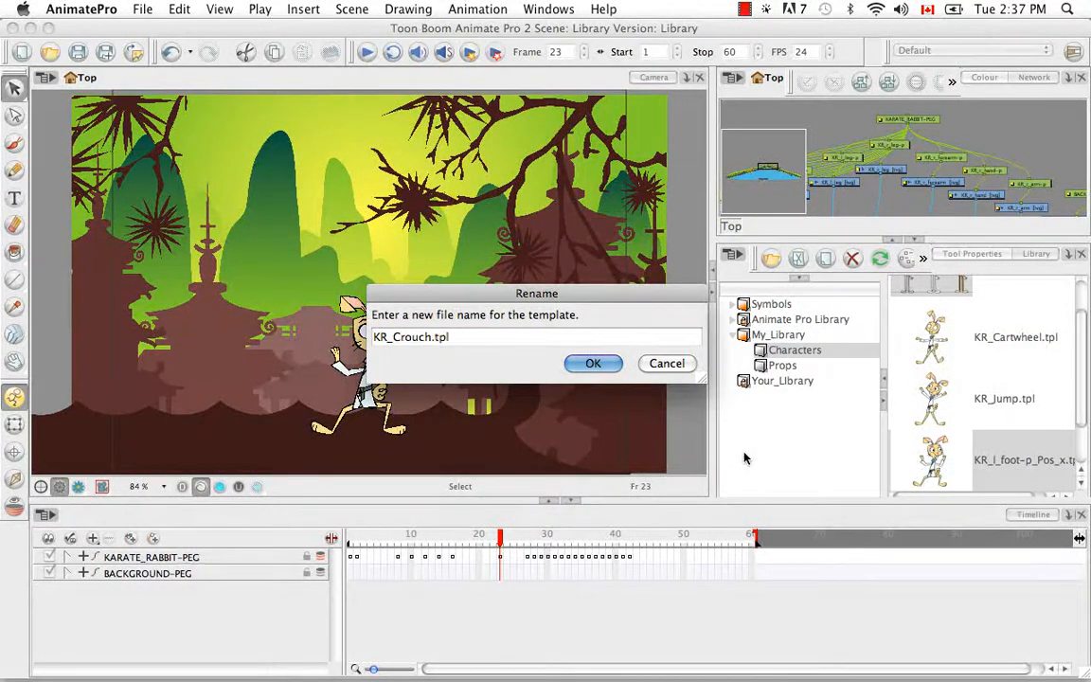
type("edStance_KP")
left_click(597, 364)
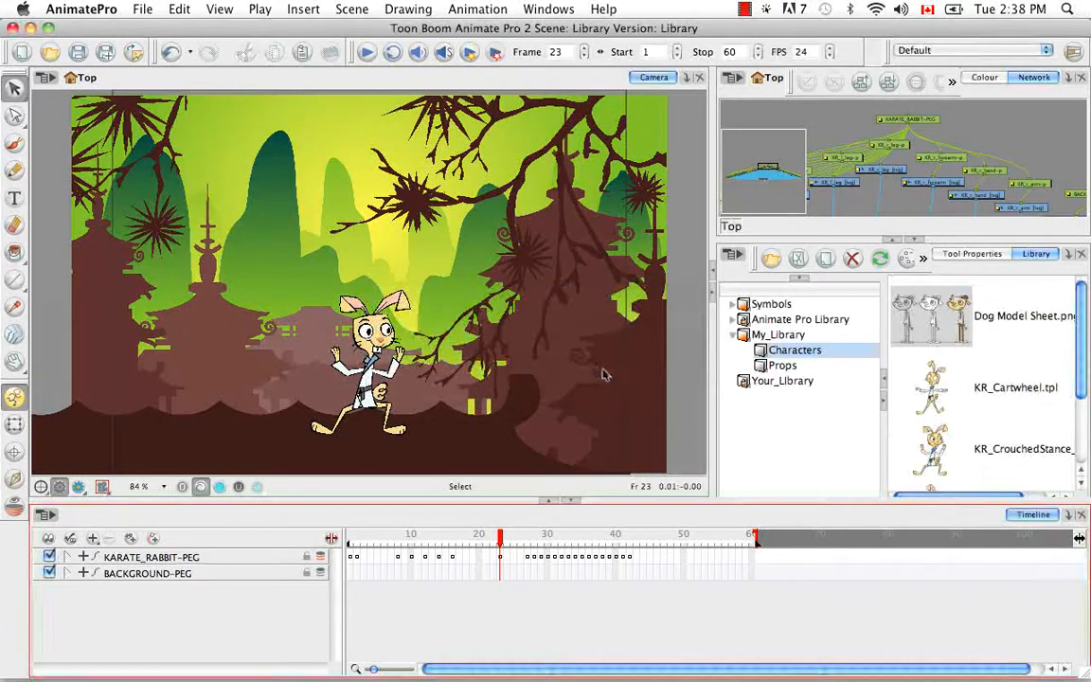
Step: Review the stored cartwheel and crouched stance templates against the rabbit's animation at frames 1, 42 and 23
left_click_drag(1084, 348, 1086, 386)
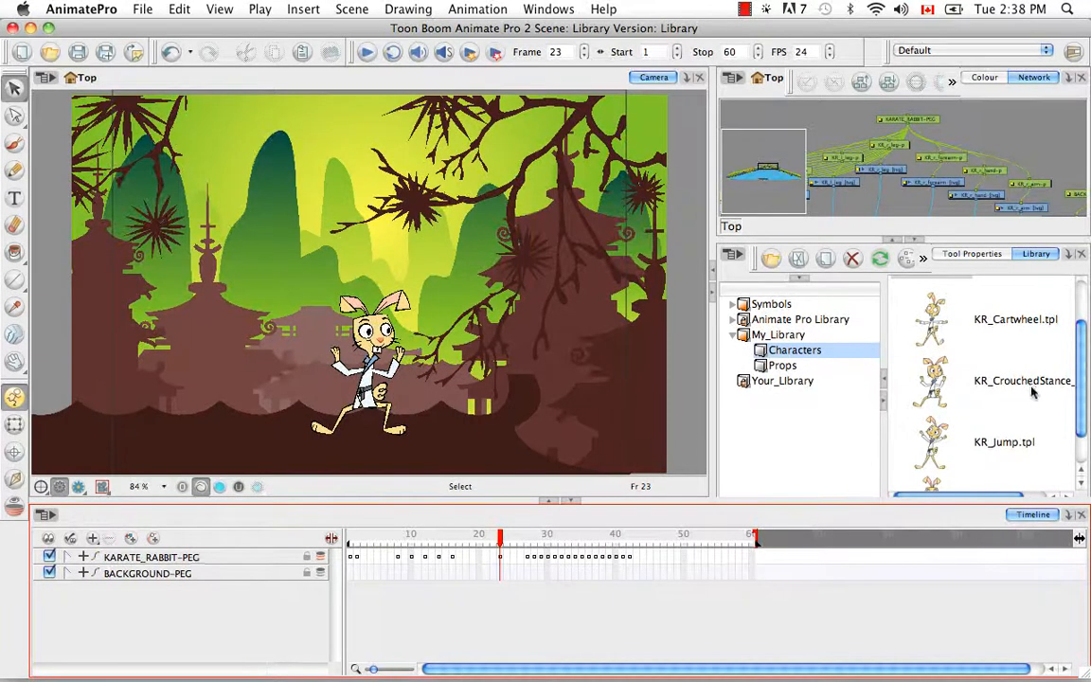
left_click(1011, 320)
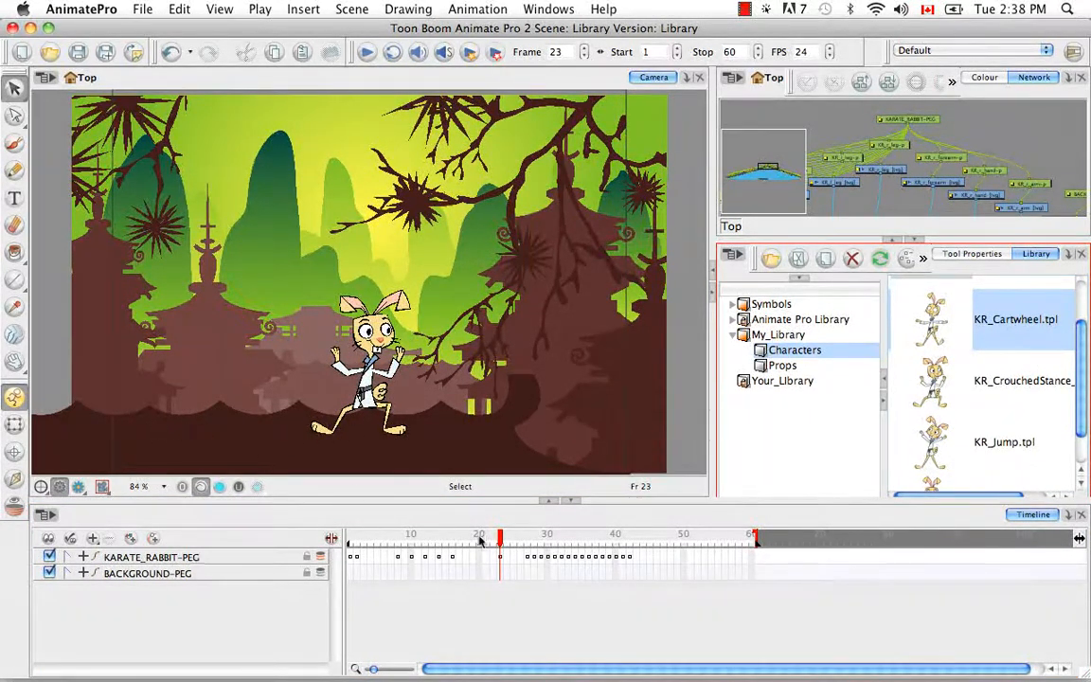
left_click(343, 536)
mouse_move(340, 537)
left_mouse_down()
mouse_move(622, 536)
mouse_move(696, 516)
mouse_move(328, 521)
left_mouse_up()
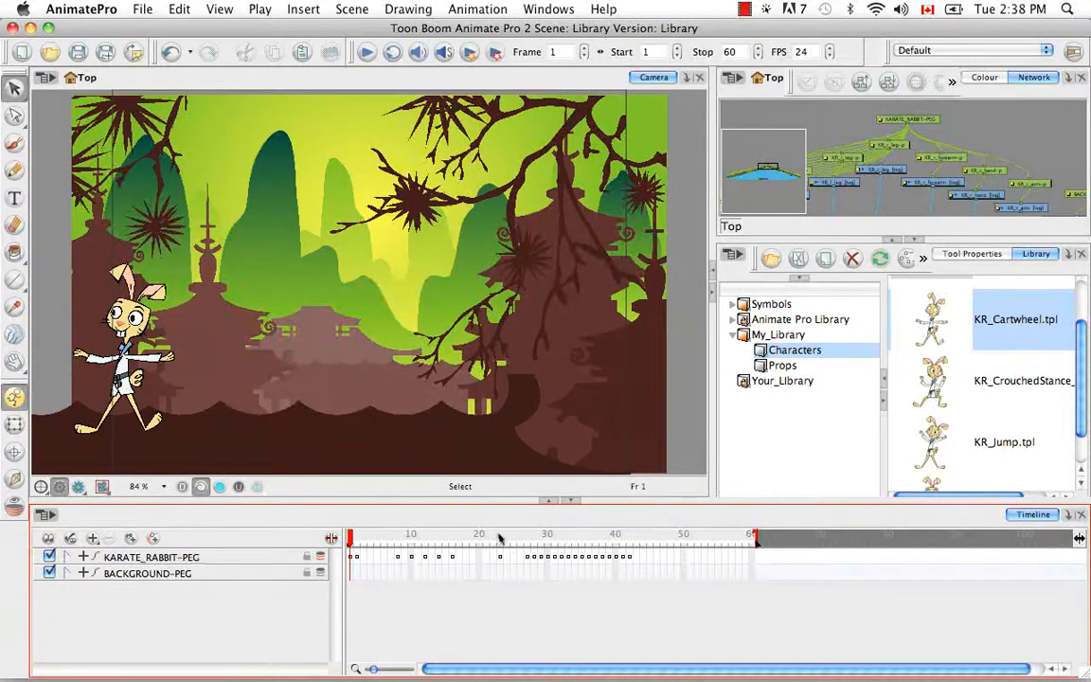
left_click_drag(500, 538, 630, 526)
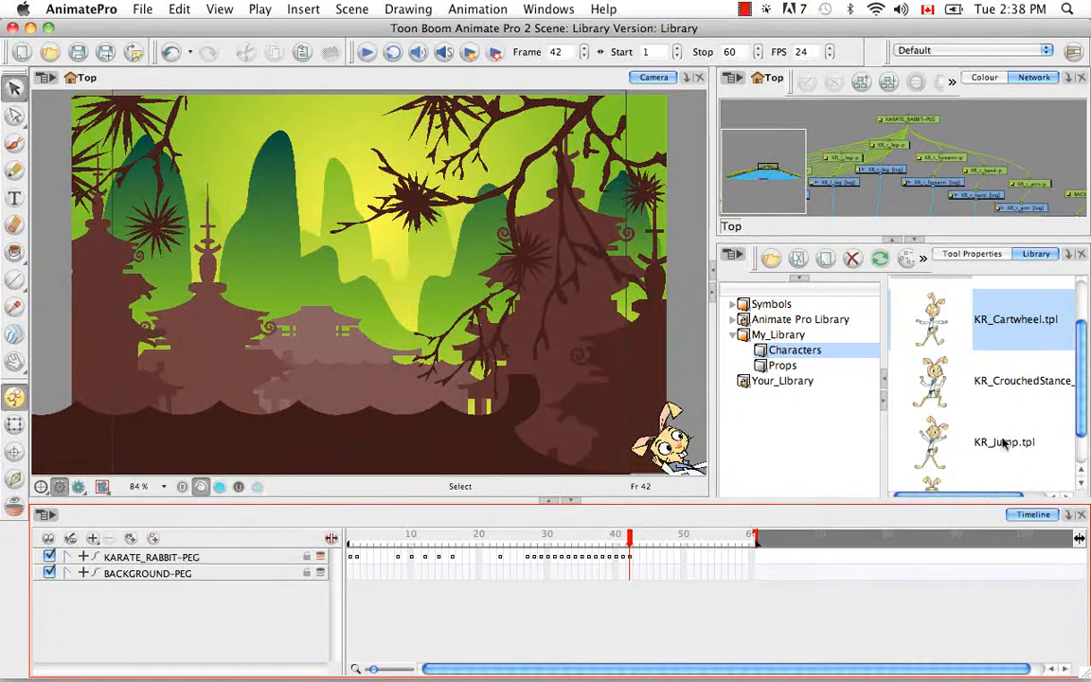
left_click(914, 360)
left_click(532, 538)
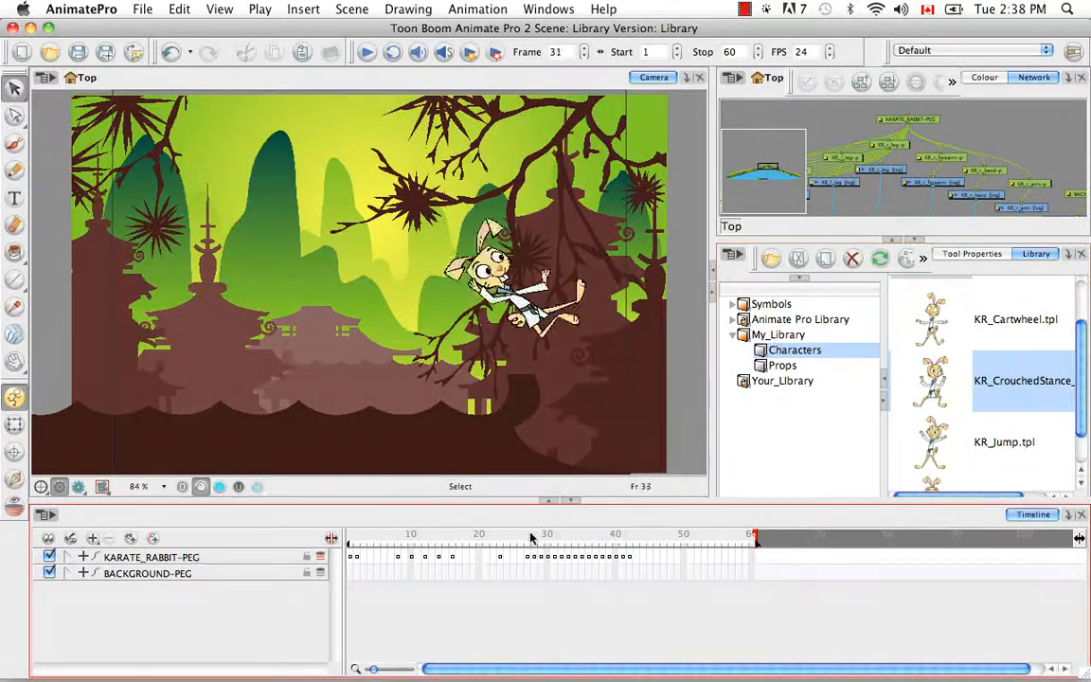
left_click(500, 539)
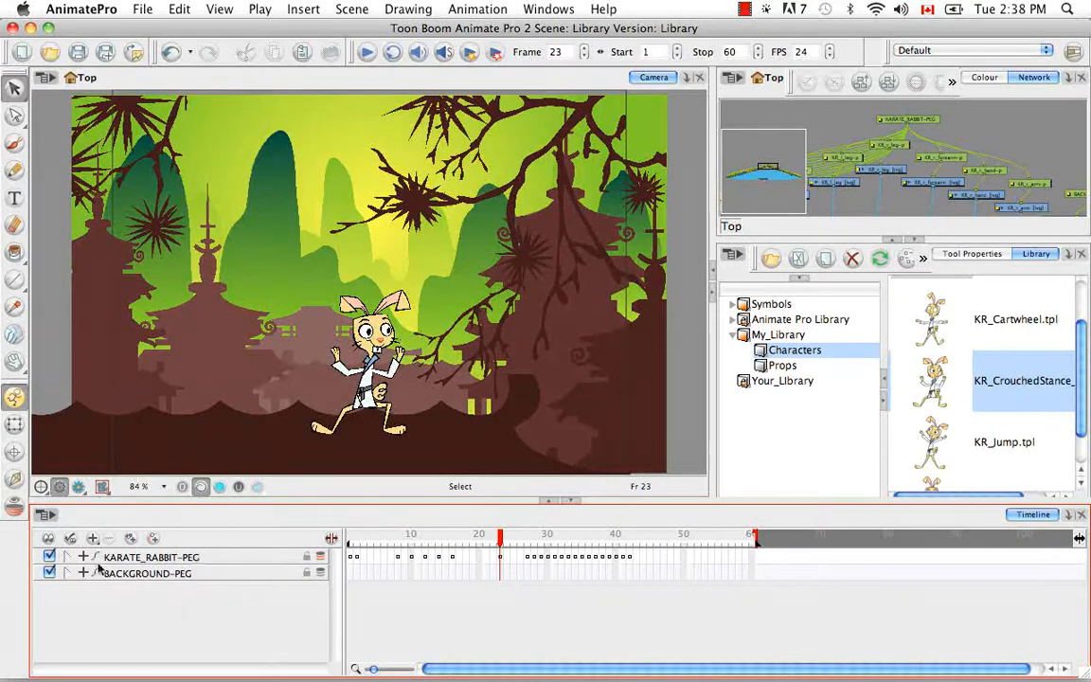
Step: Expand KARATE_RABBIT-PEG to examine the keyframes on its child layers, and collapse it again
left_click(67, 557)
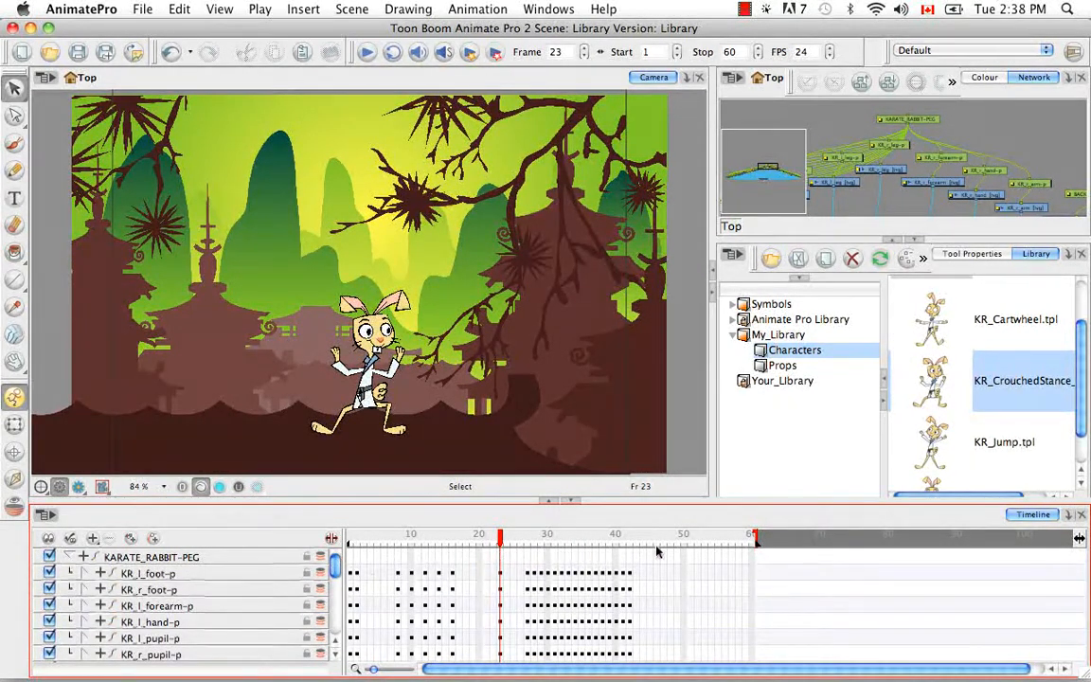
left_click(68, 557)
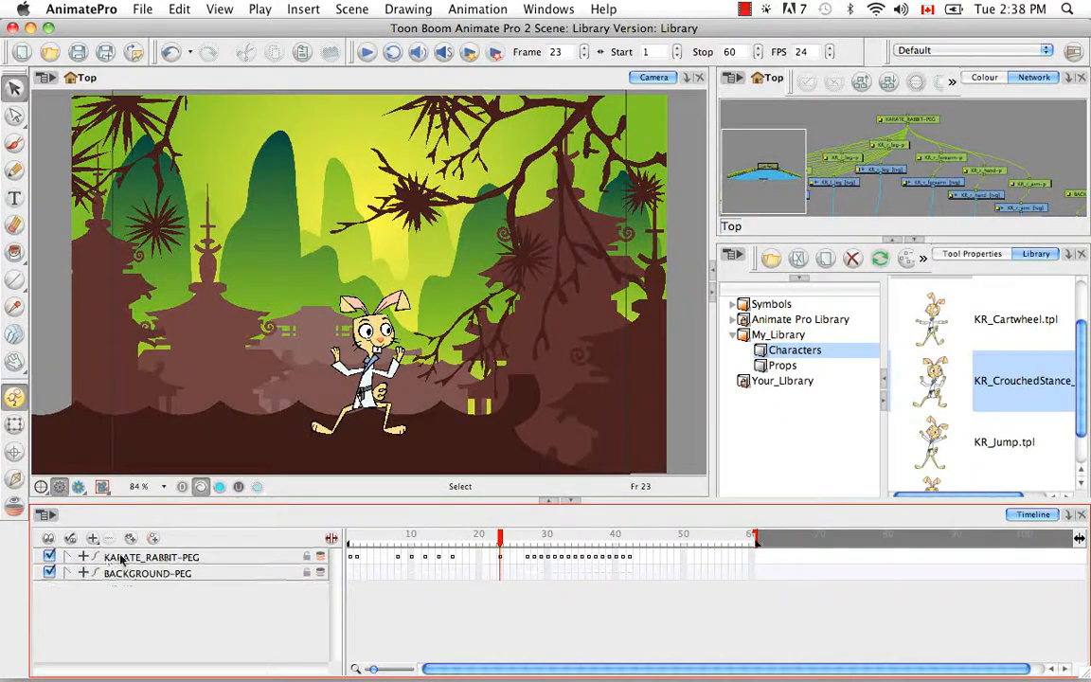
left_click(67, 557)
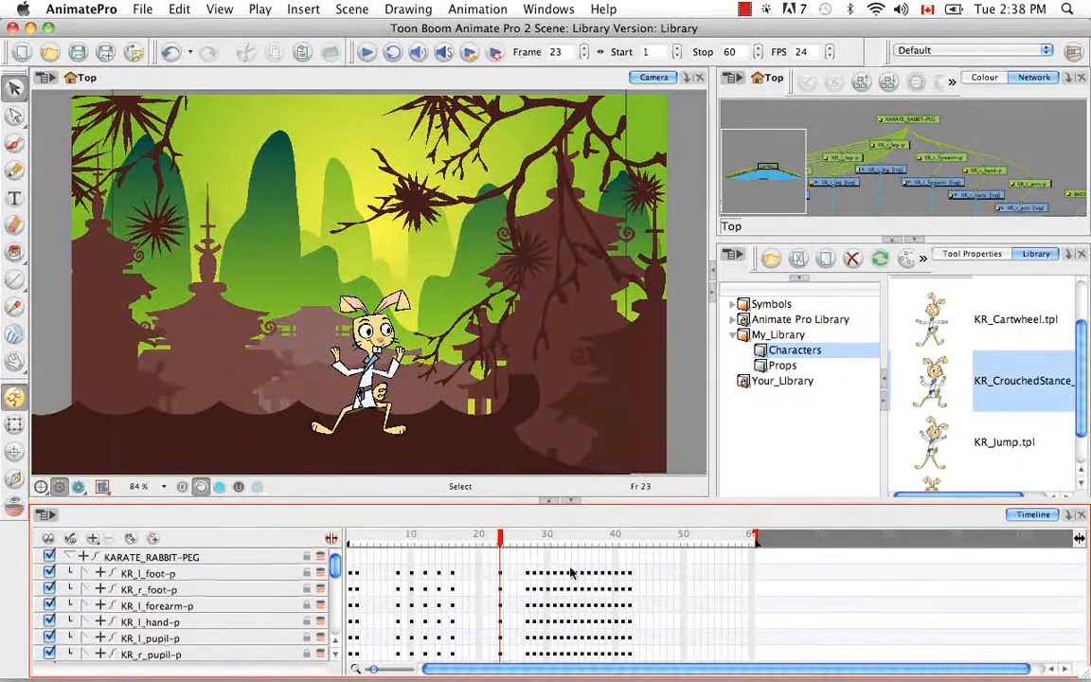
left_click(70, 557)
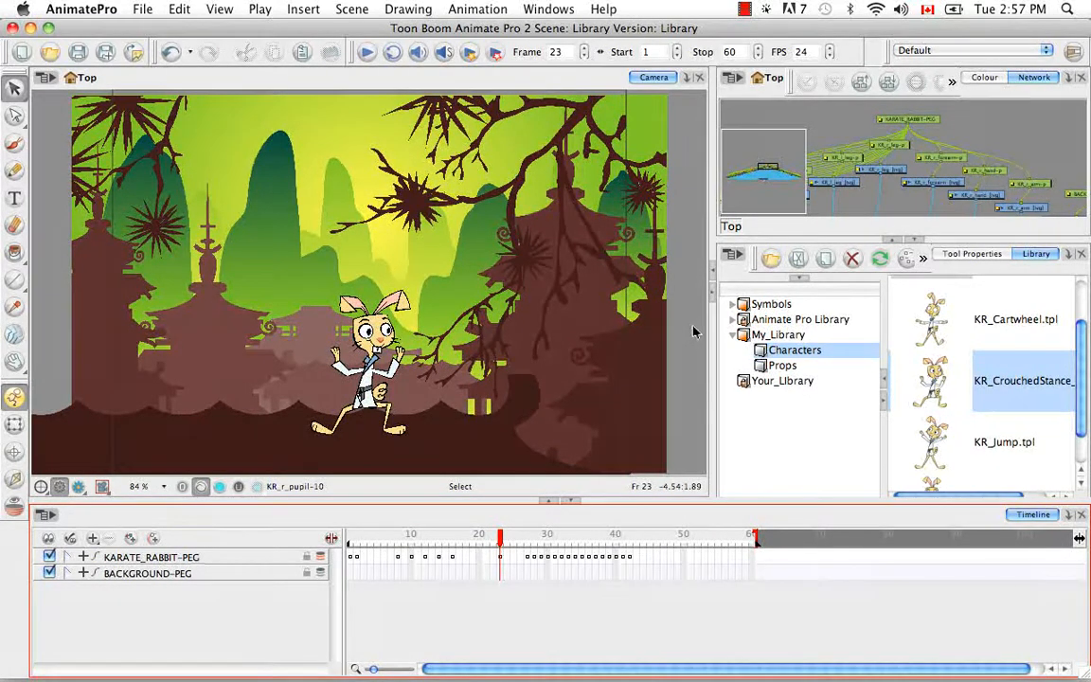
Step: Enlarge the Network view to full screen and bring the whole BACKGROUND-PEG branch into view
left_click(984, 77)
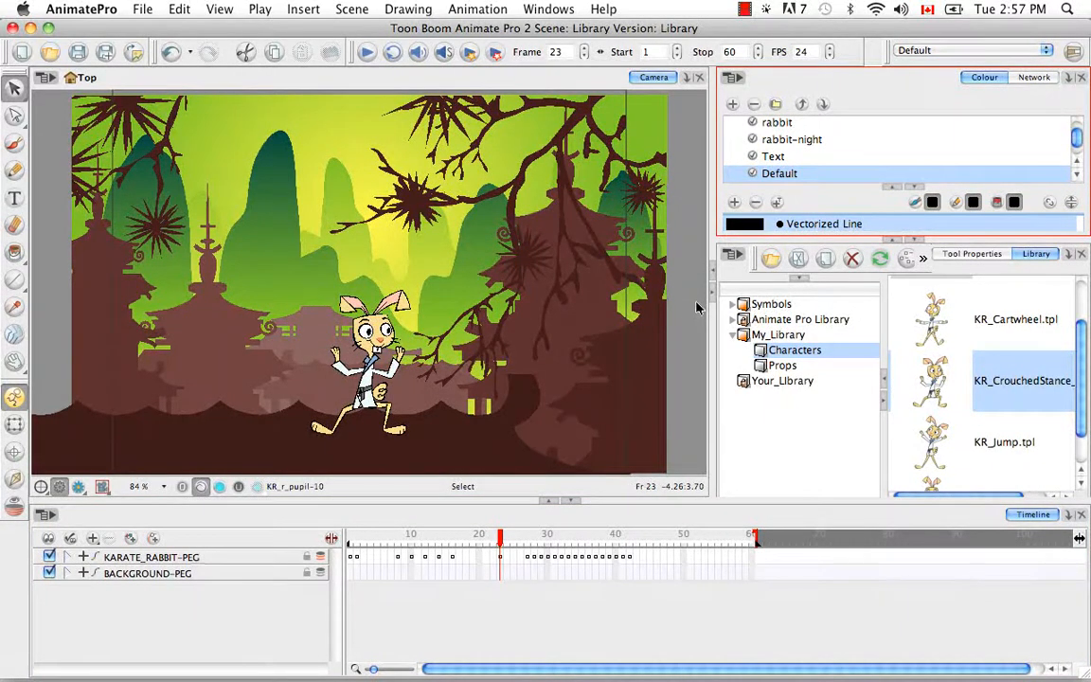
left_click(1032, 78)
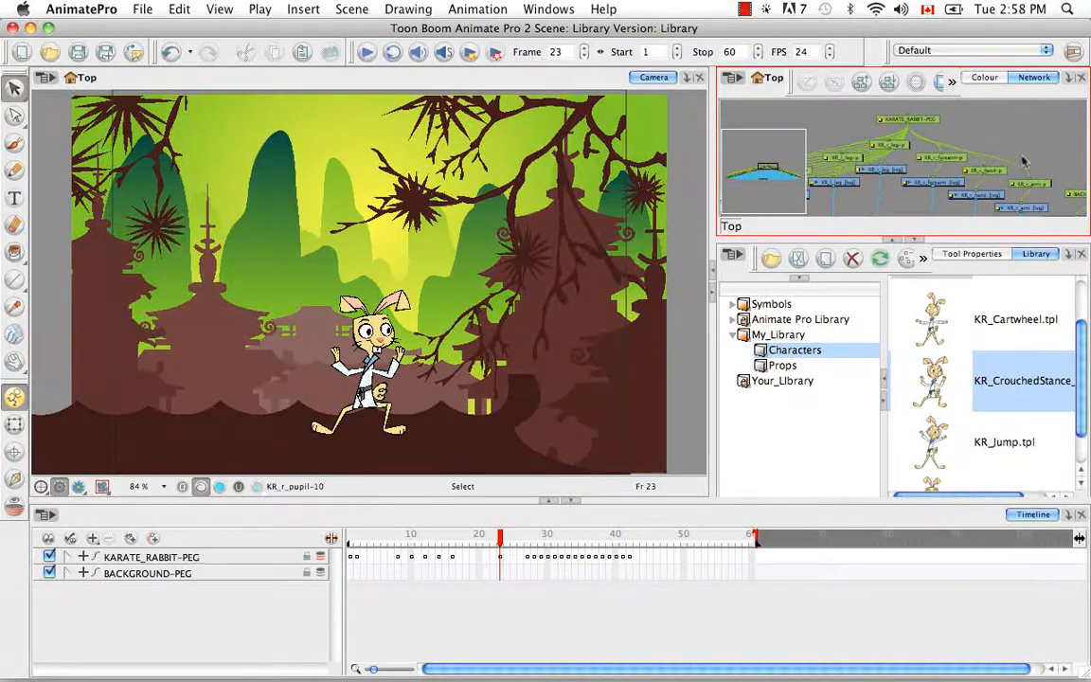
key("super")
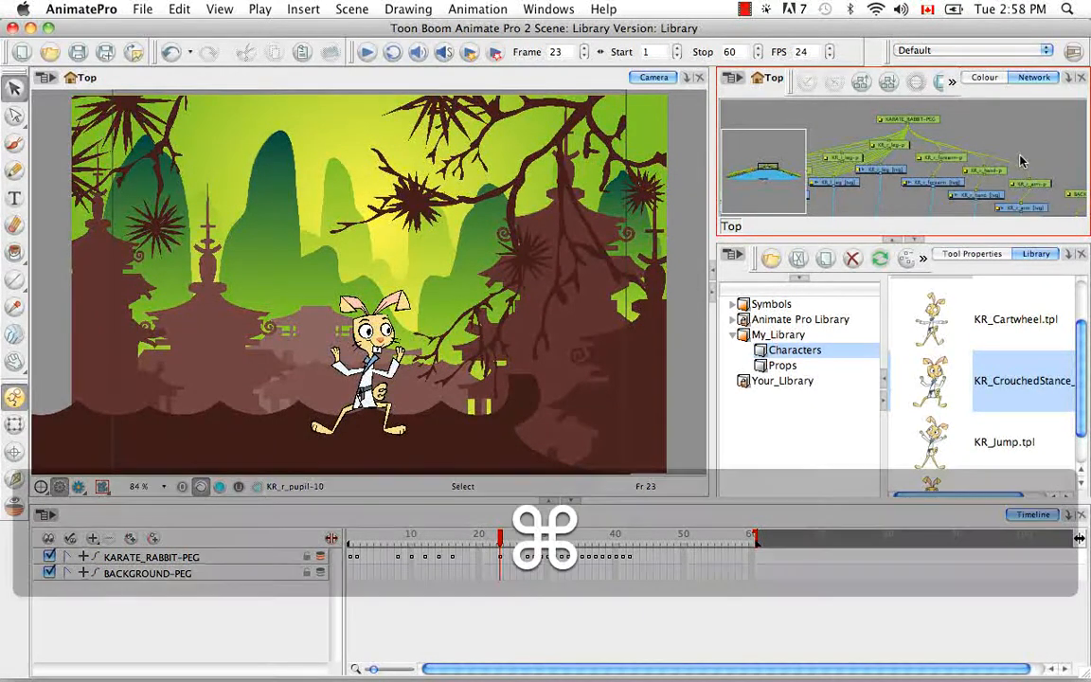
key("super+f")
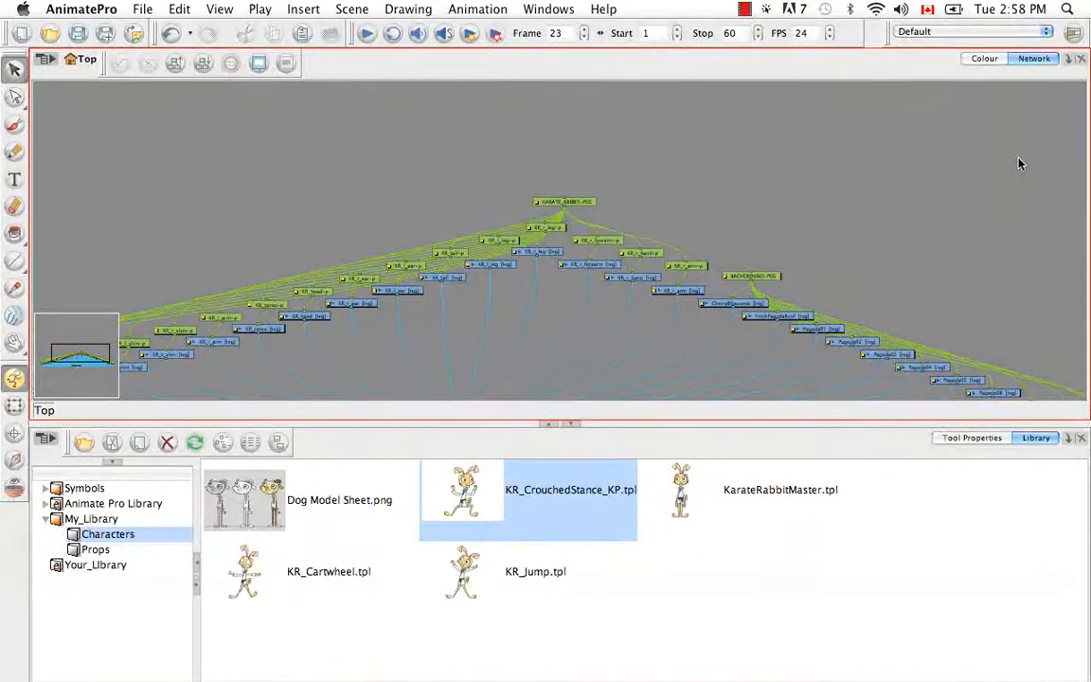
key("super+f")
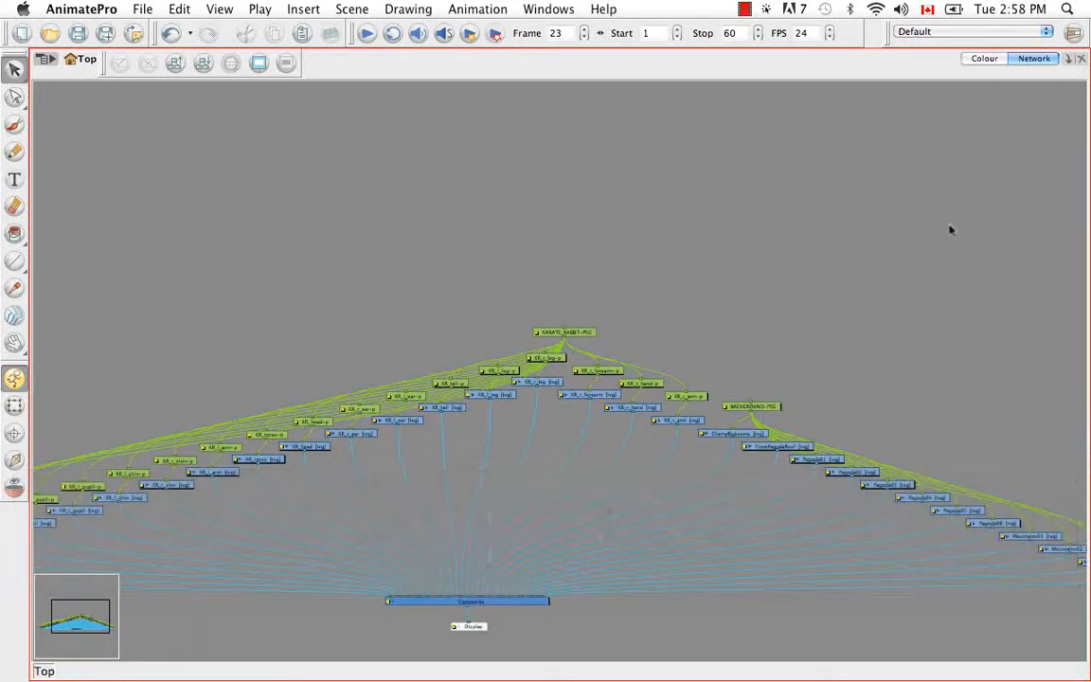
key("space")
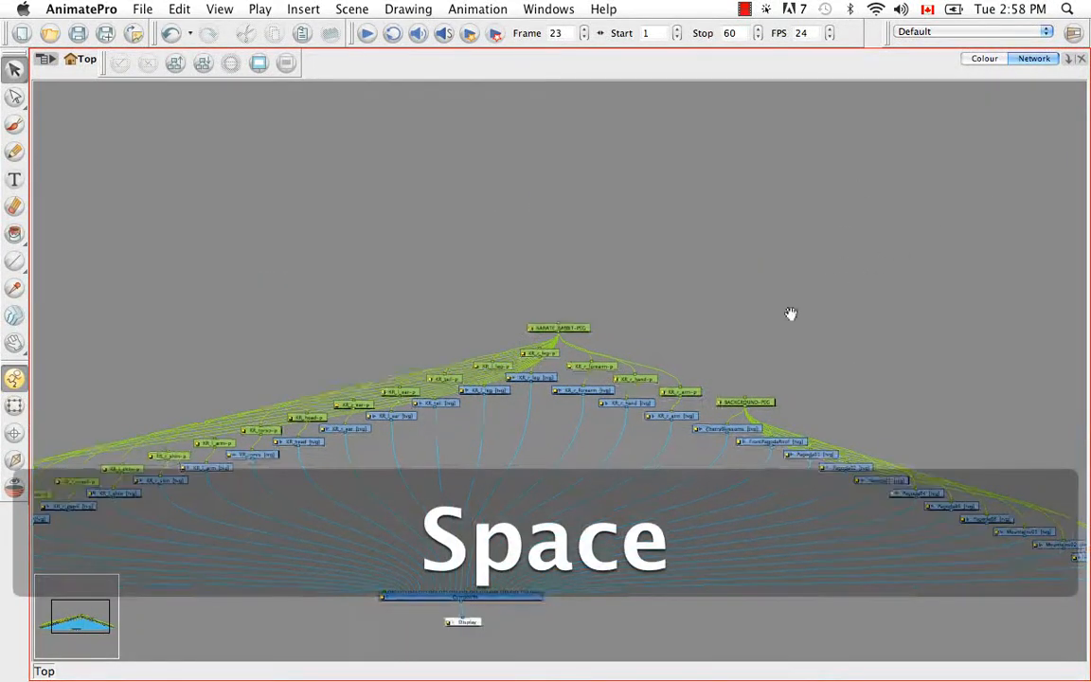
left_click_drag(789, 312, 609, 201)
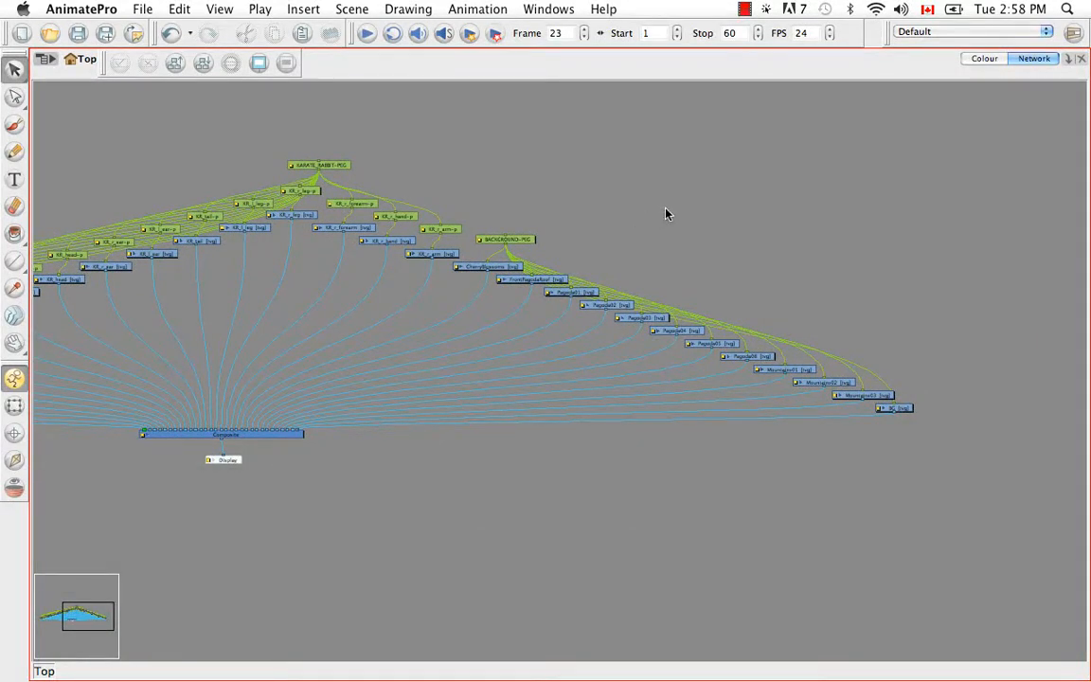
Step: Group BACKGROUND-PEG and all the background drawing modules connected below it into one module
left_click(520, 241)
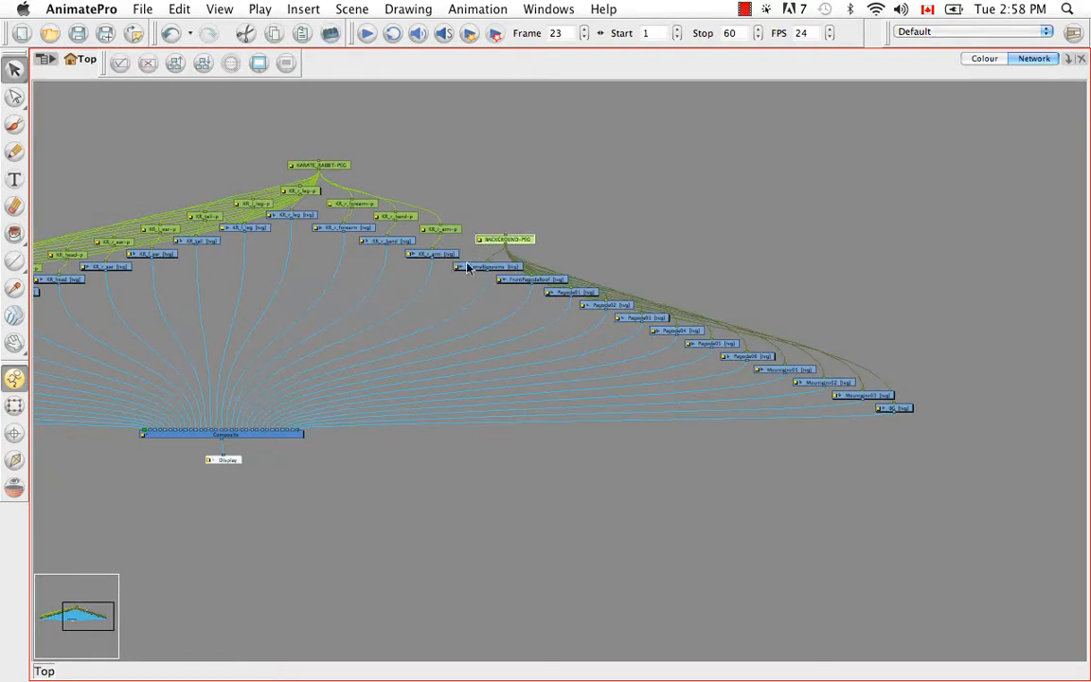
left_click(602, 208)
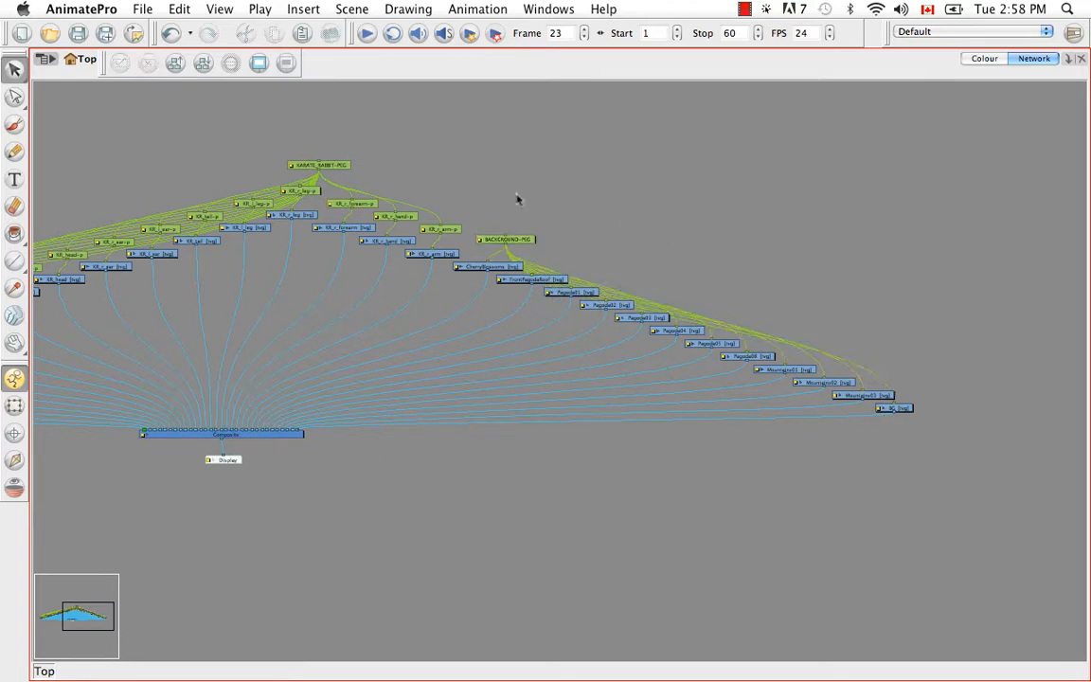
left_click_drag(467, 174, 954, 437)
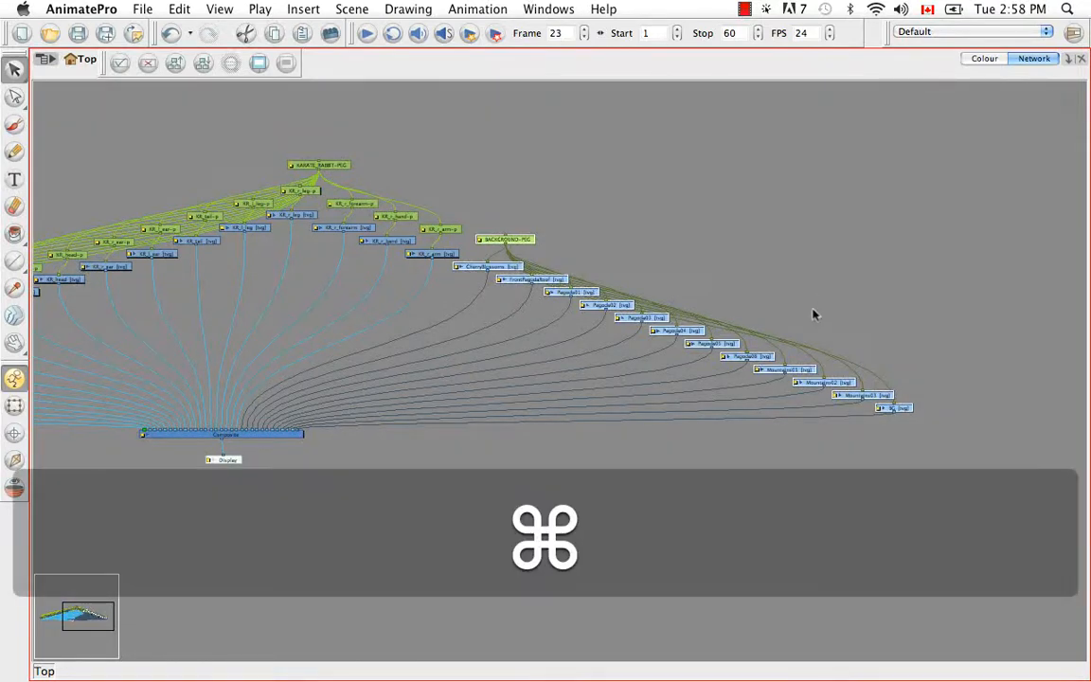
key("super+g")
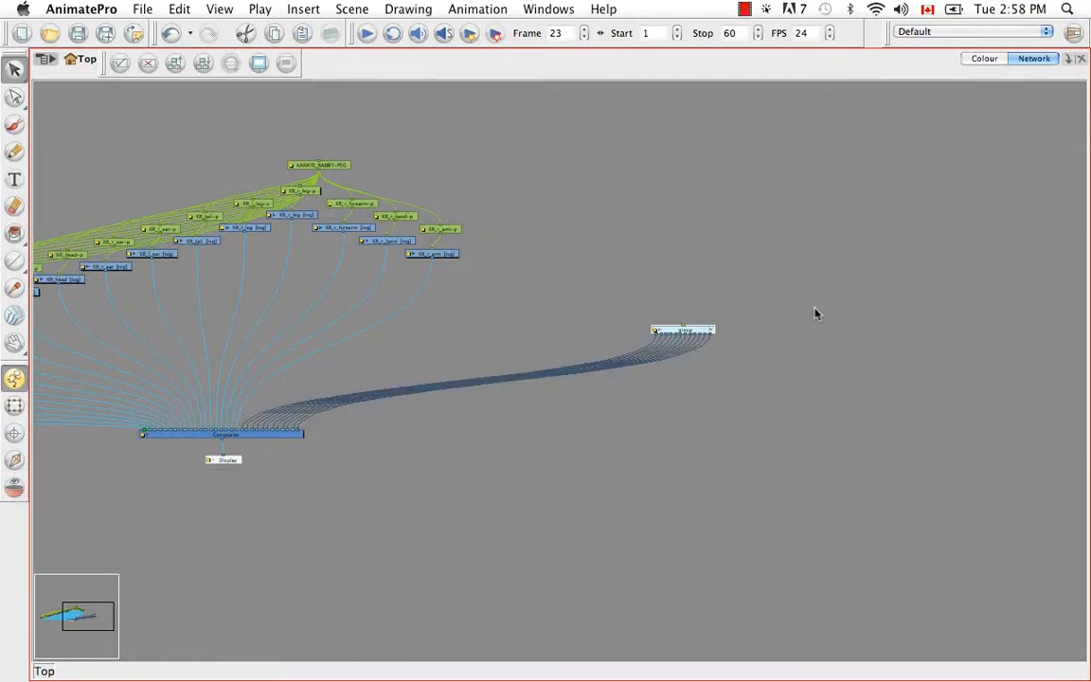
left_click(679, 424)
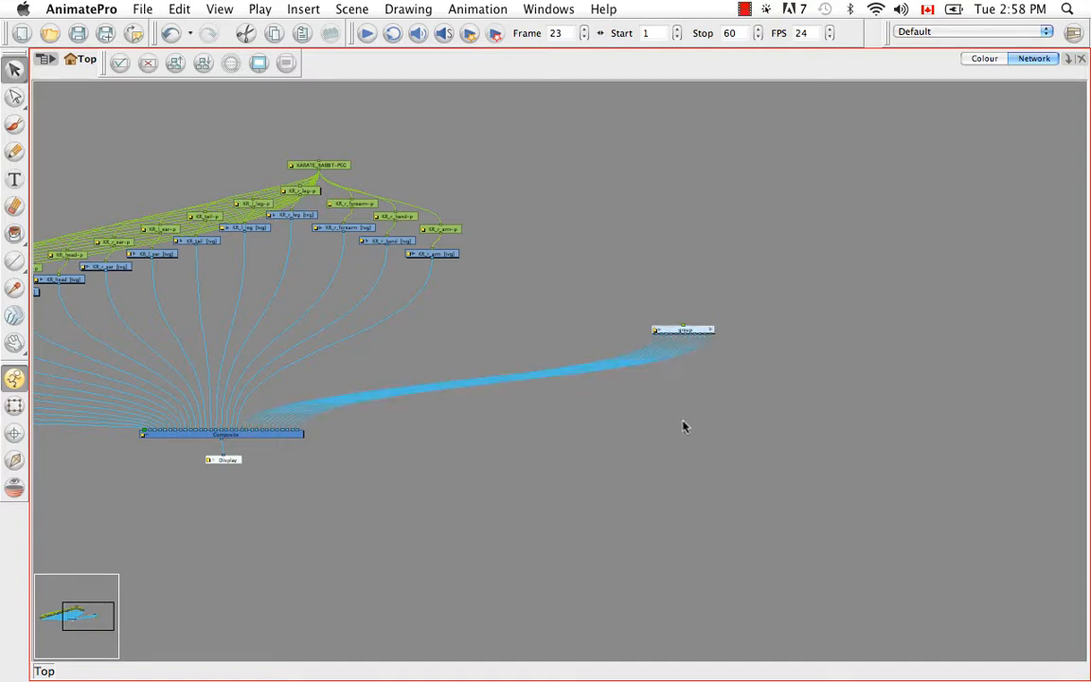
Step: Rename the new background group module AsianBG in its layer properties
key("super+equal")
key("super+equal")
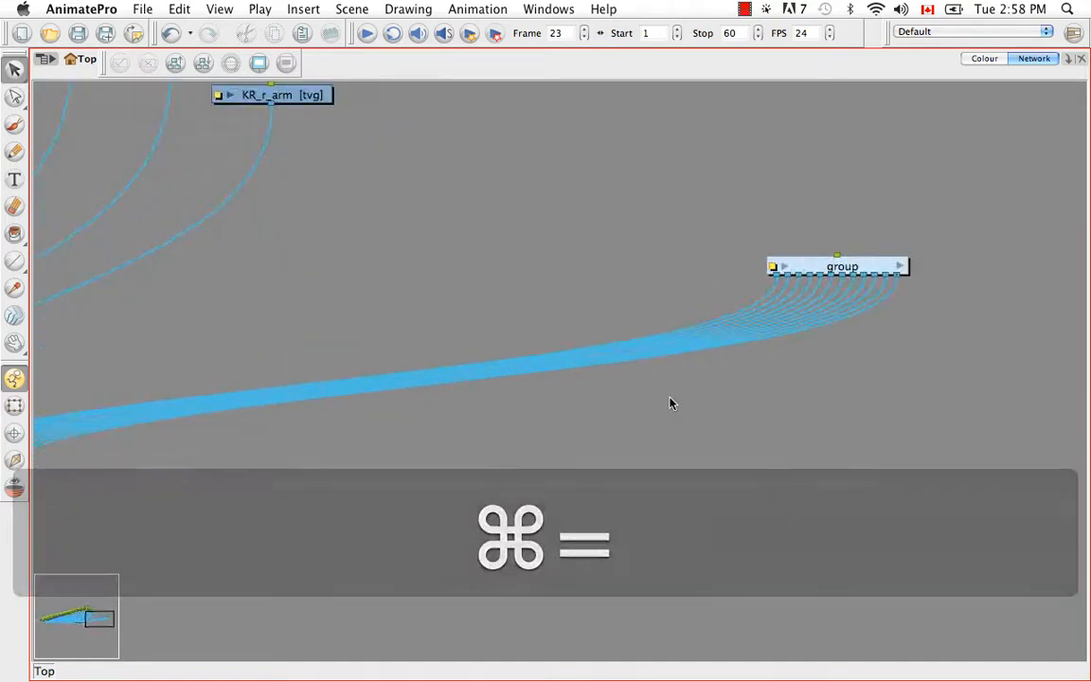
key("space")
left_click_drag(877, 395, 813, 465)
left_click(708, 340)
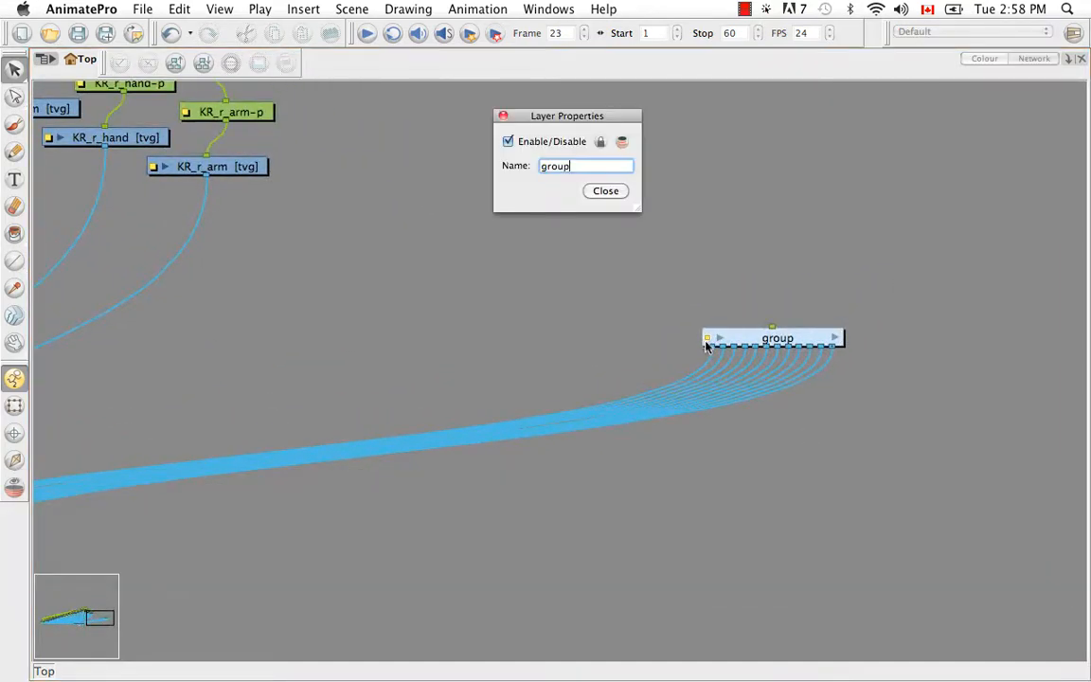
key("BackSpace")
key("BackSpace")
key("BackSpace")
key("BackSpace")
left_click(606, 193)
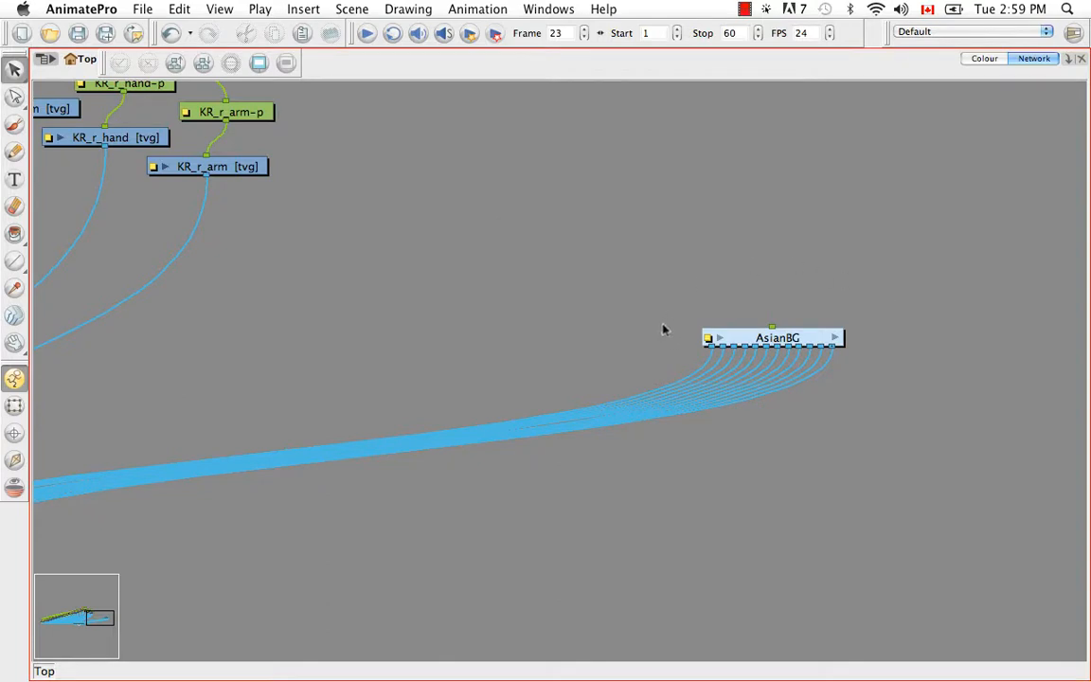
Step: Examine the modules inside the AsianBG group and its connections to the Composite, and restore the Network view to normal size
left_click(836, 338)
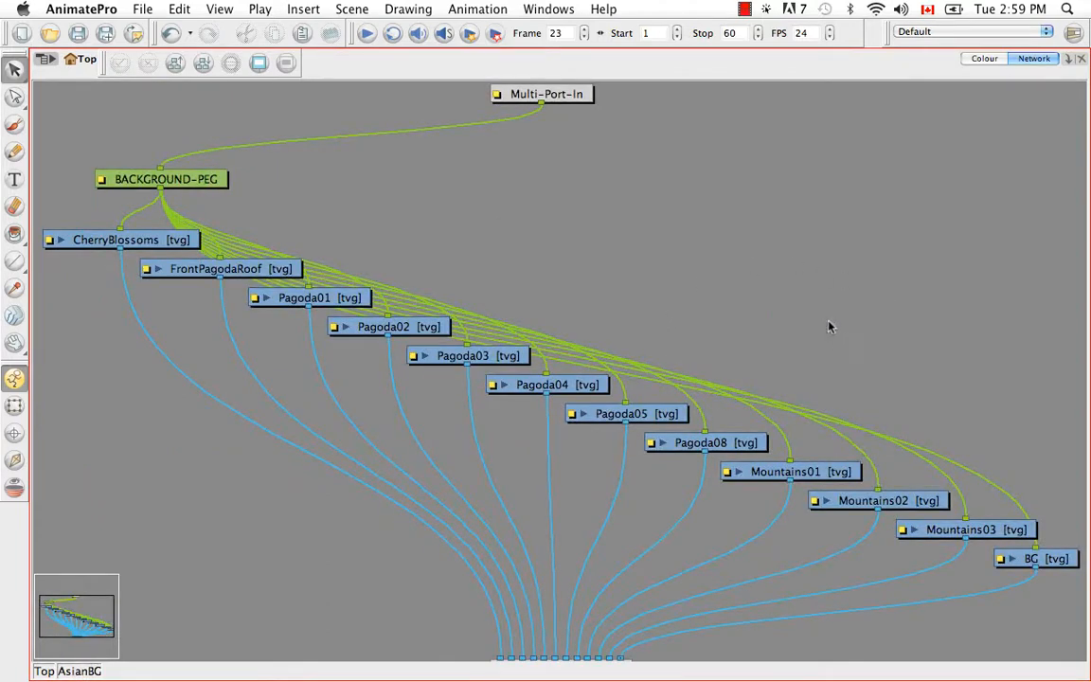
key("1")
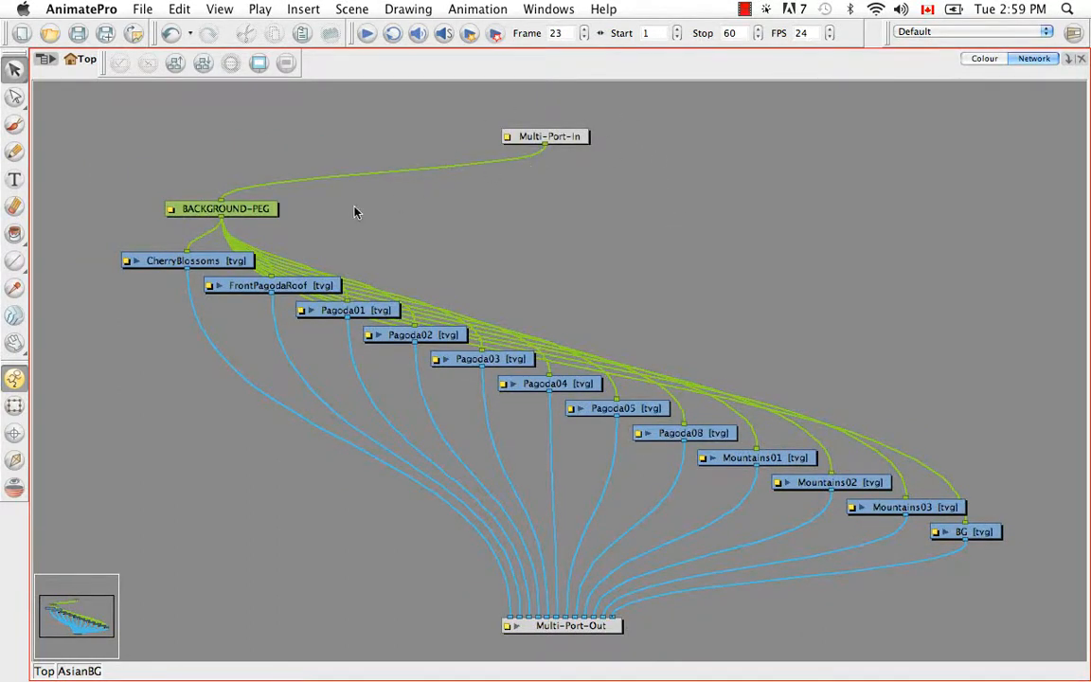
left_click(47, 671)
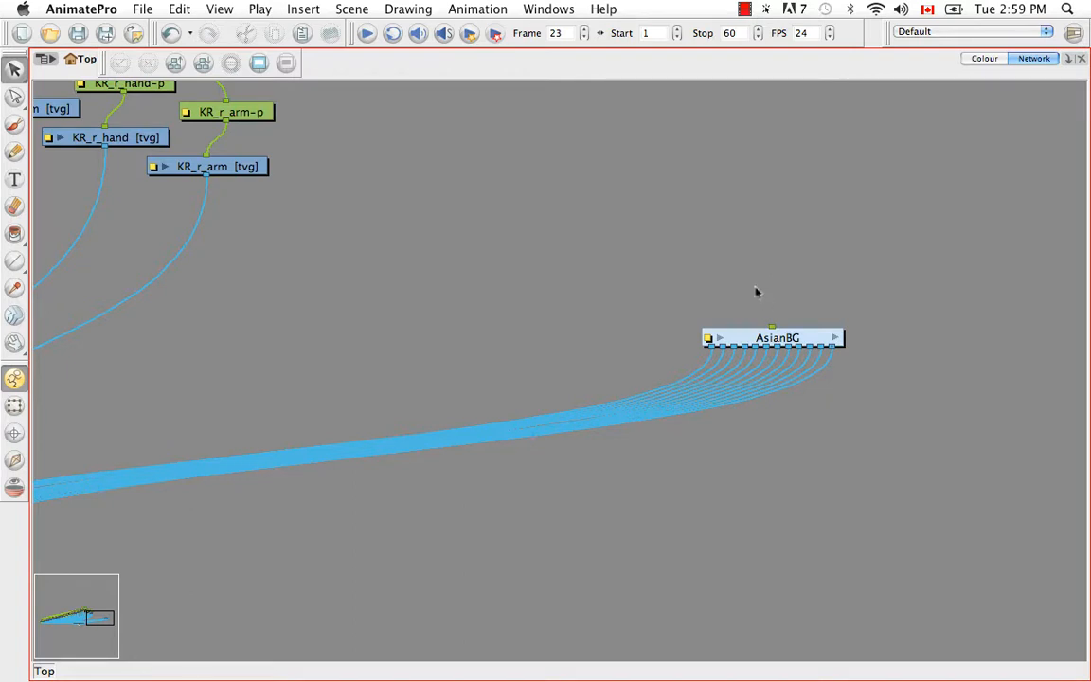
left_click(837, 338)
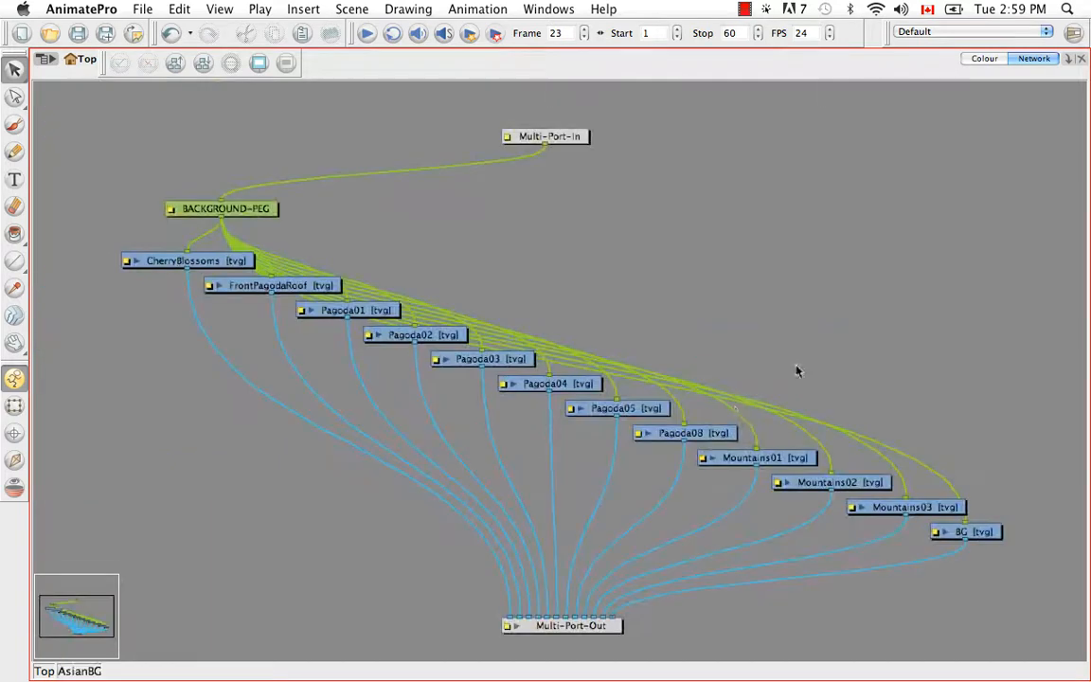
left_click(43, 670)
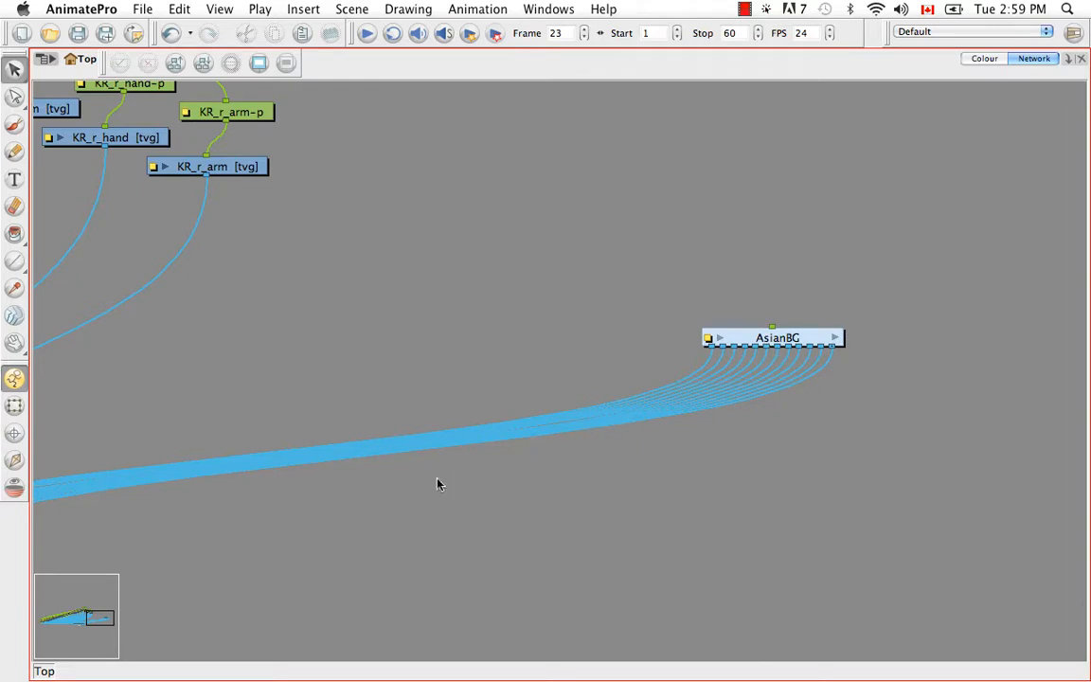
left_click_drag(392, 493, 853, 381)
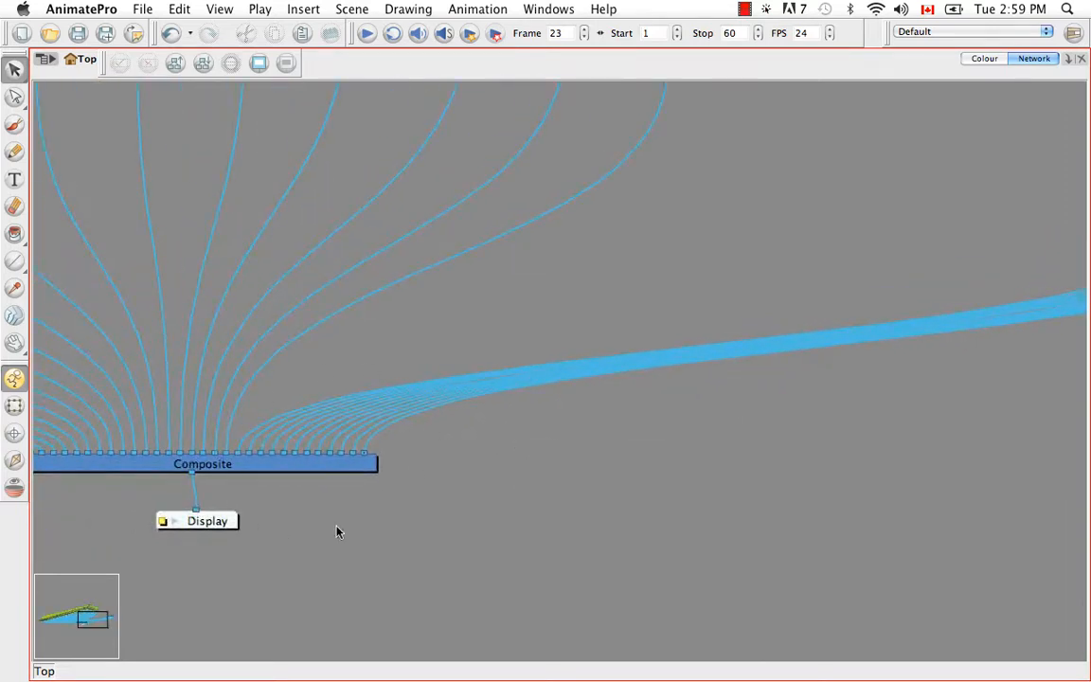
left_click_drag(854, 270, 373, 436)
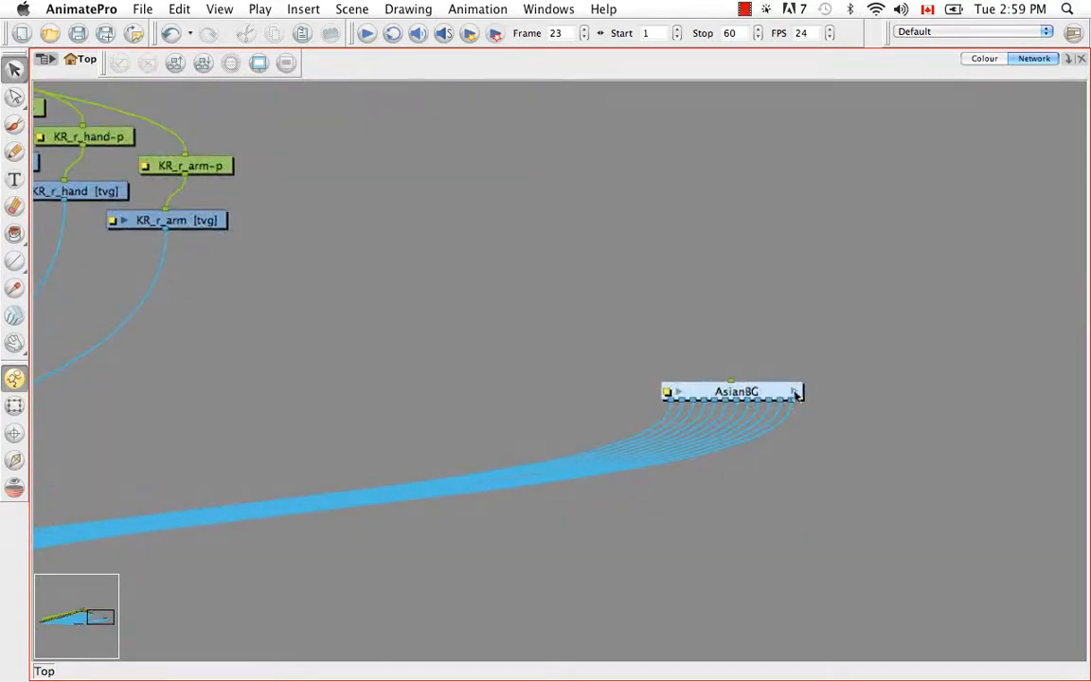
left_click(796, 392)
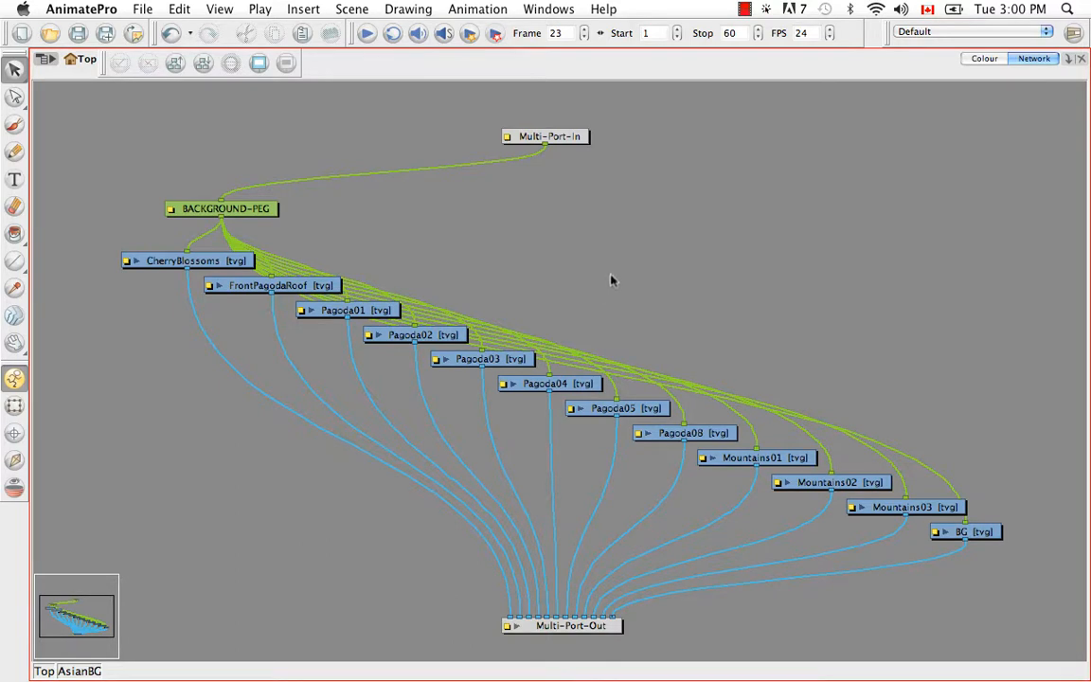
left_click(43, 670)
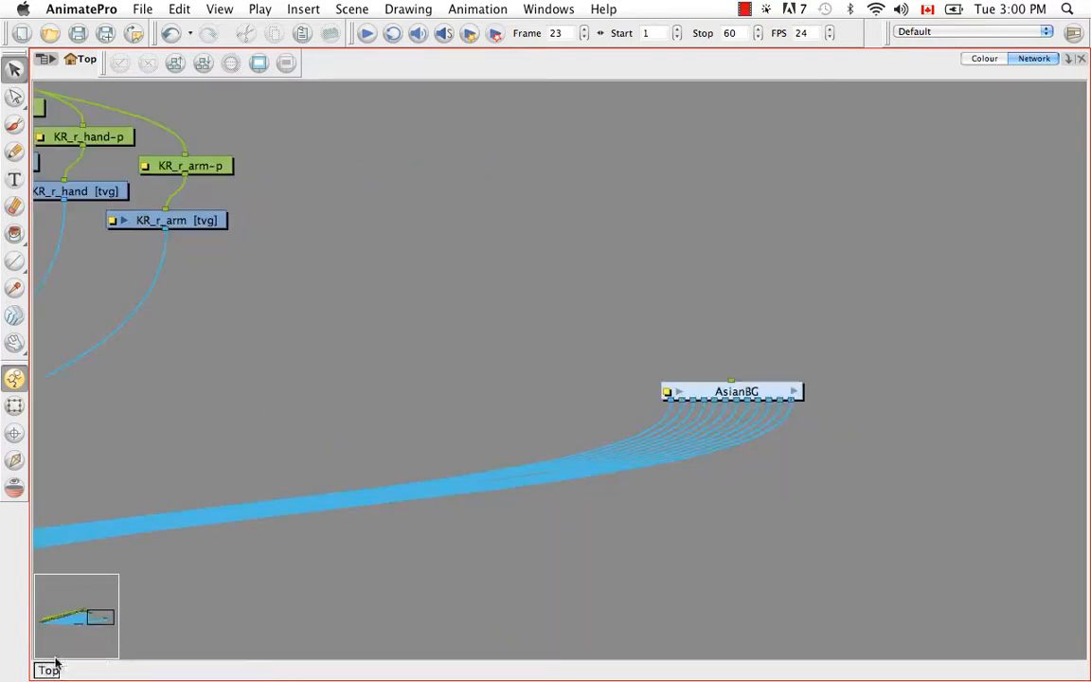
key("super+f")
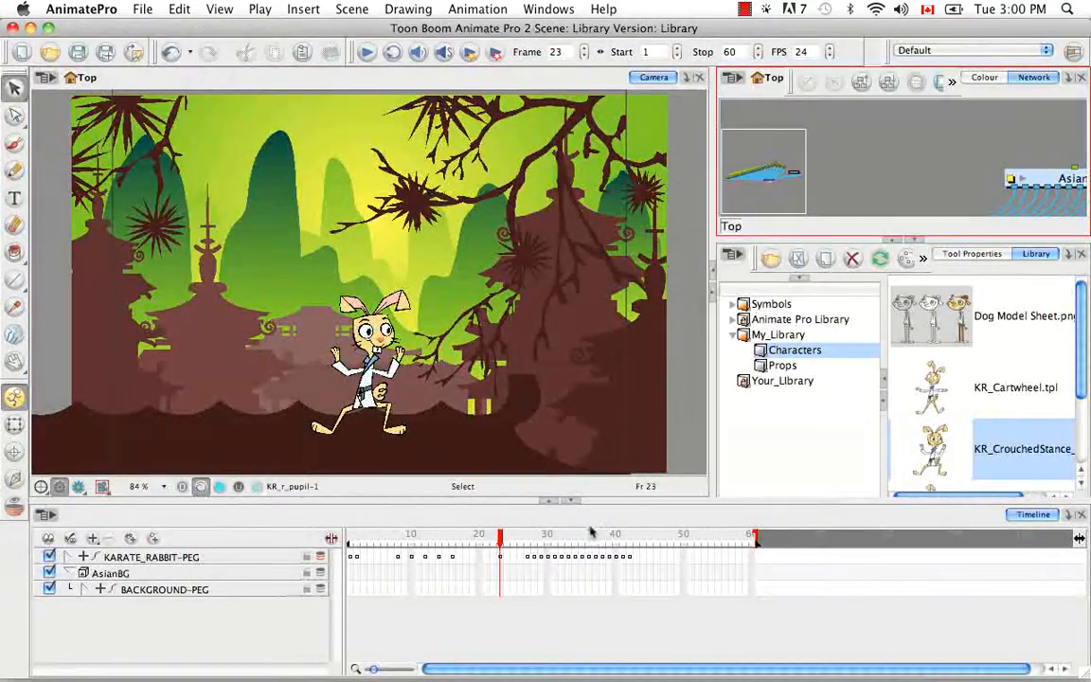
Step: Create a new folder in My_Library and rename it Backgrounds
left_click(775, 336)
right_click(792, 340)
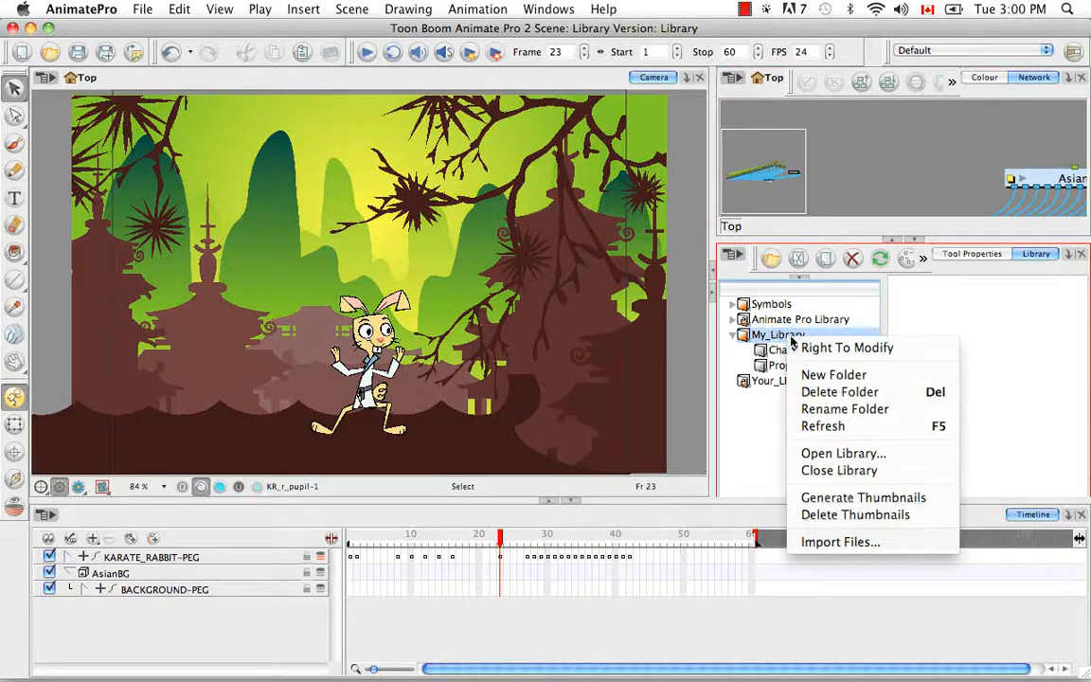
left_click(807, 375)
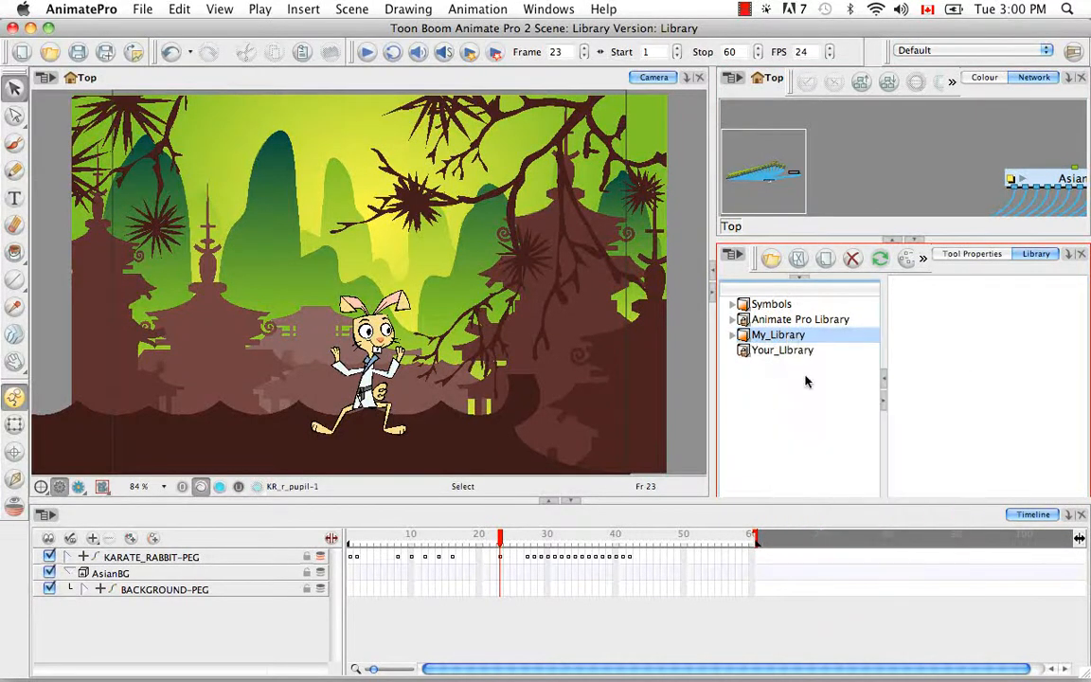
left_click(734, 337)
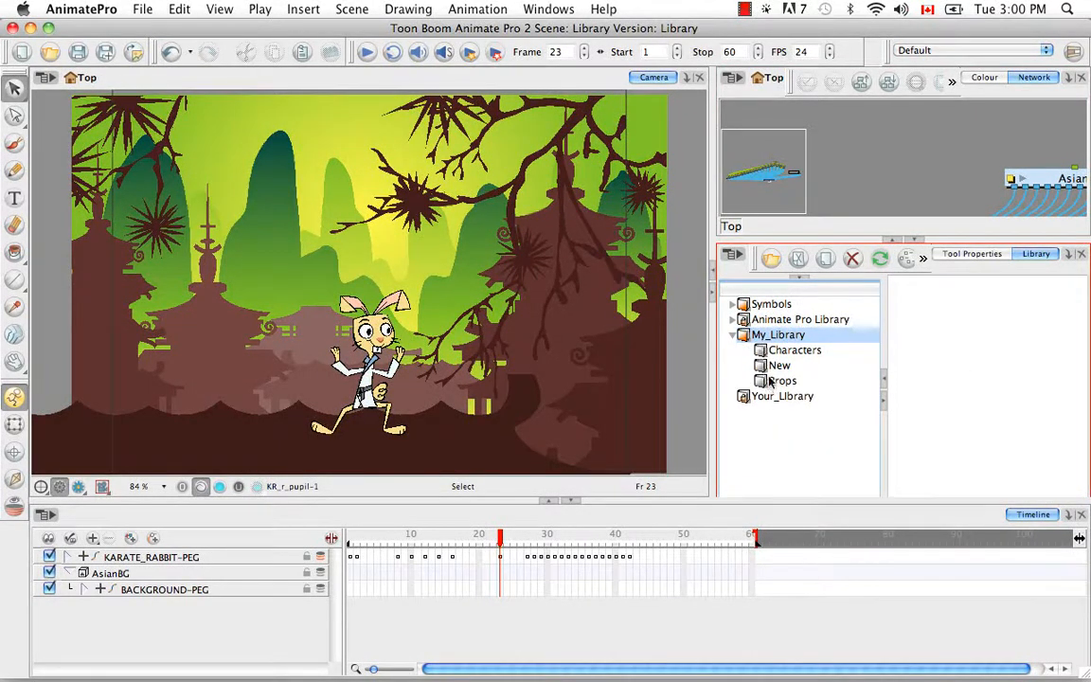
left_click(777, 368)
right_click(774, 370)
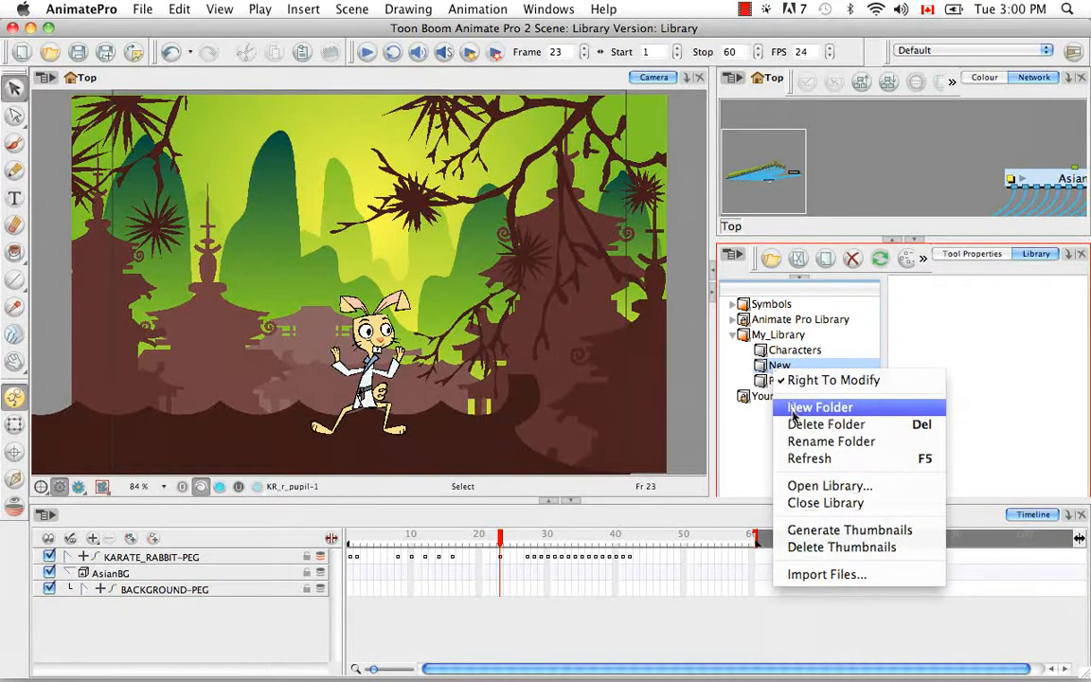
left_click(794, 441)
key("BackSpace")
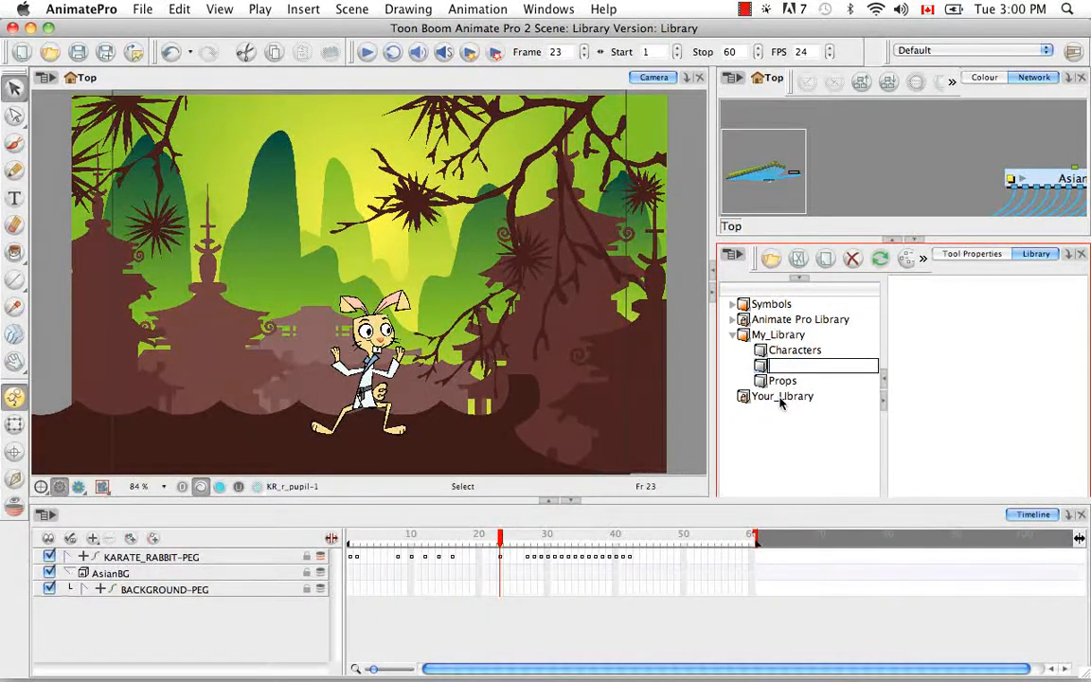
type("Backgrounds")
key("Return")
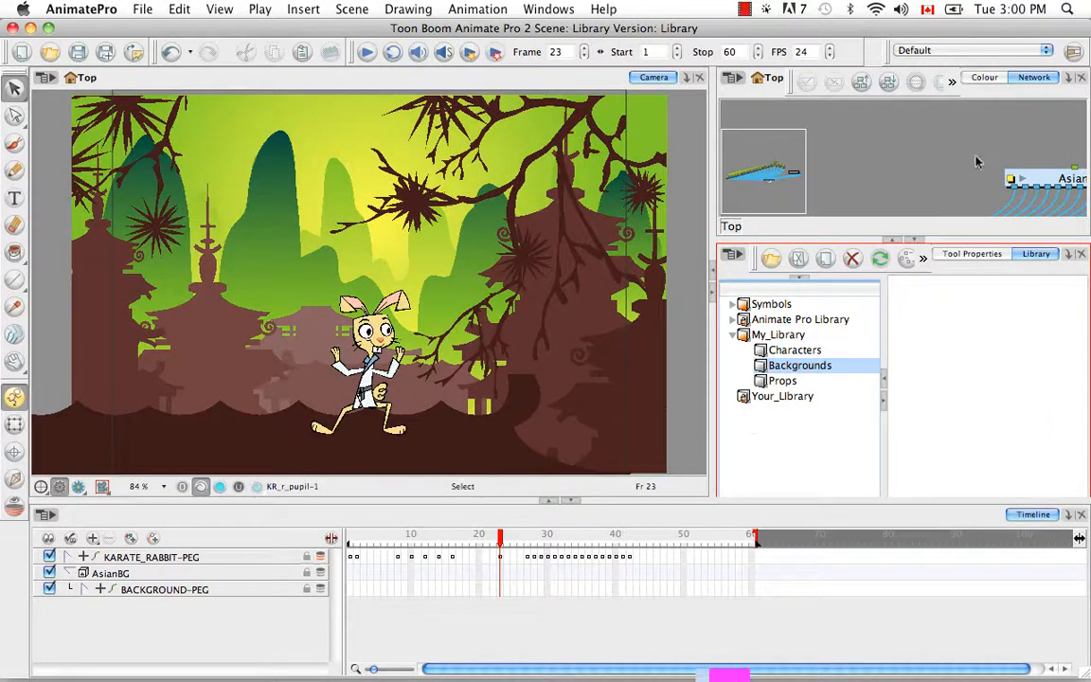
Step: Copy the AsianBG group module from the network and paste it into the Backgrounds library folder as a template
left_click_drag(941, 176, 807, 161)
left_click(956, 164)
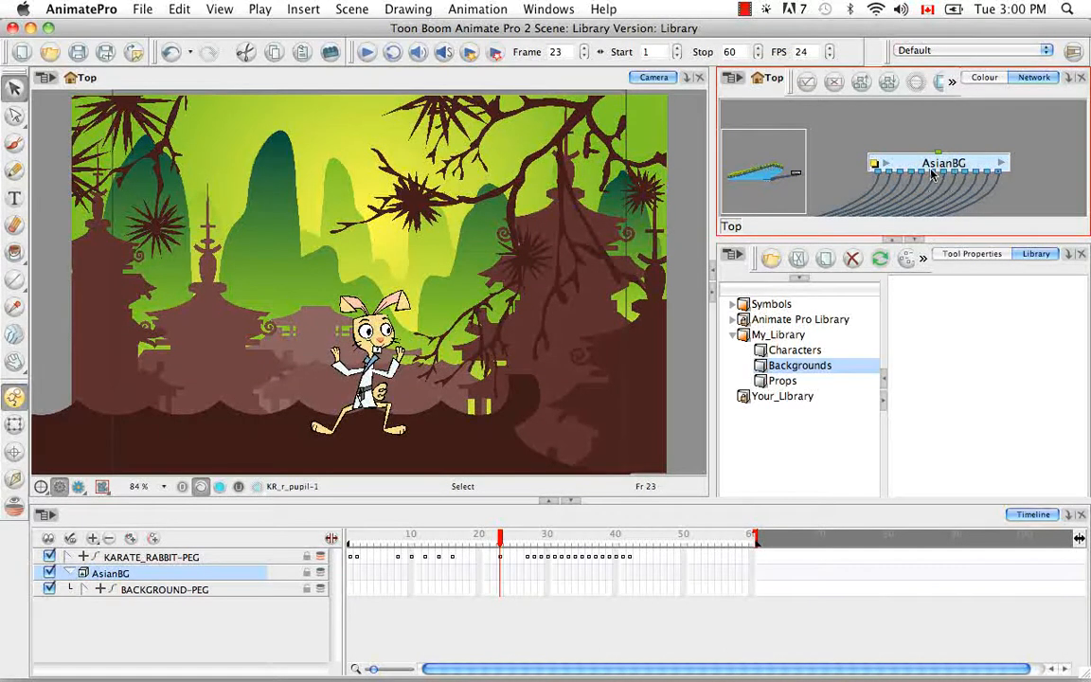
key("super+c")
left_click(799, 367)
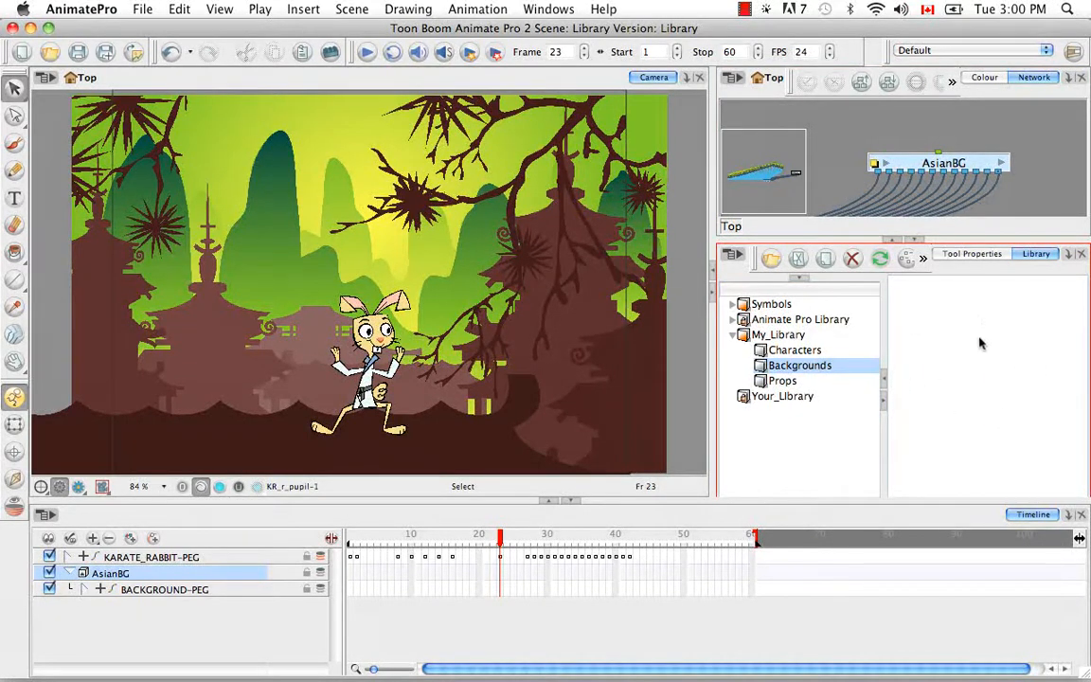
key("super+v")
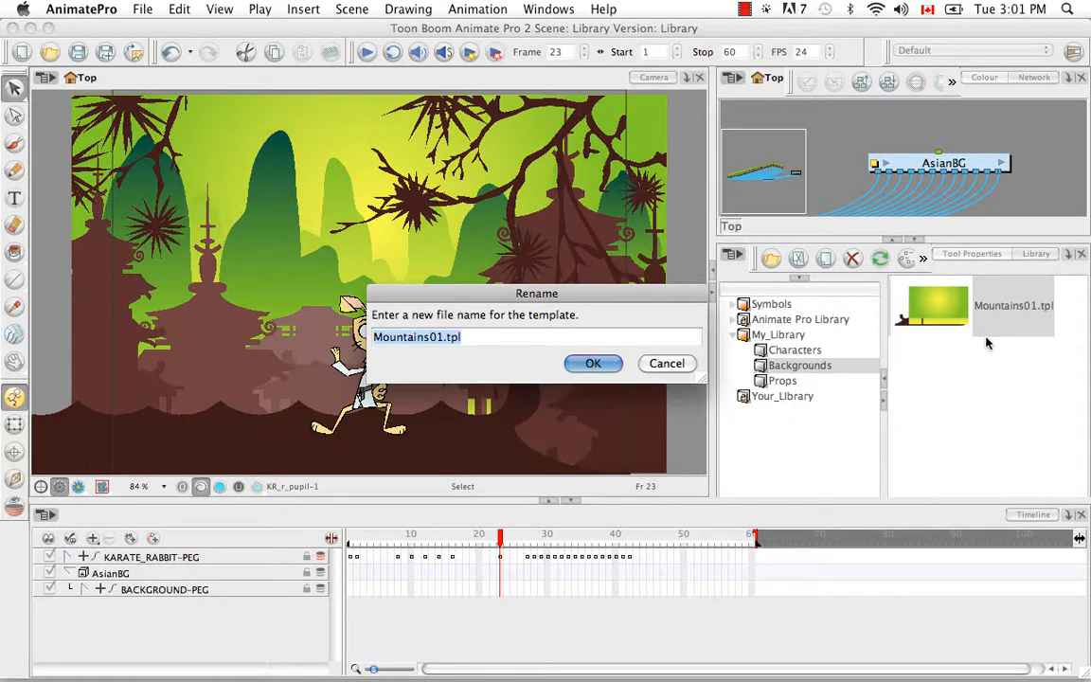
Step: Name the pasted background template AsianBG.tpl and confirm the name
key("Left")
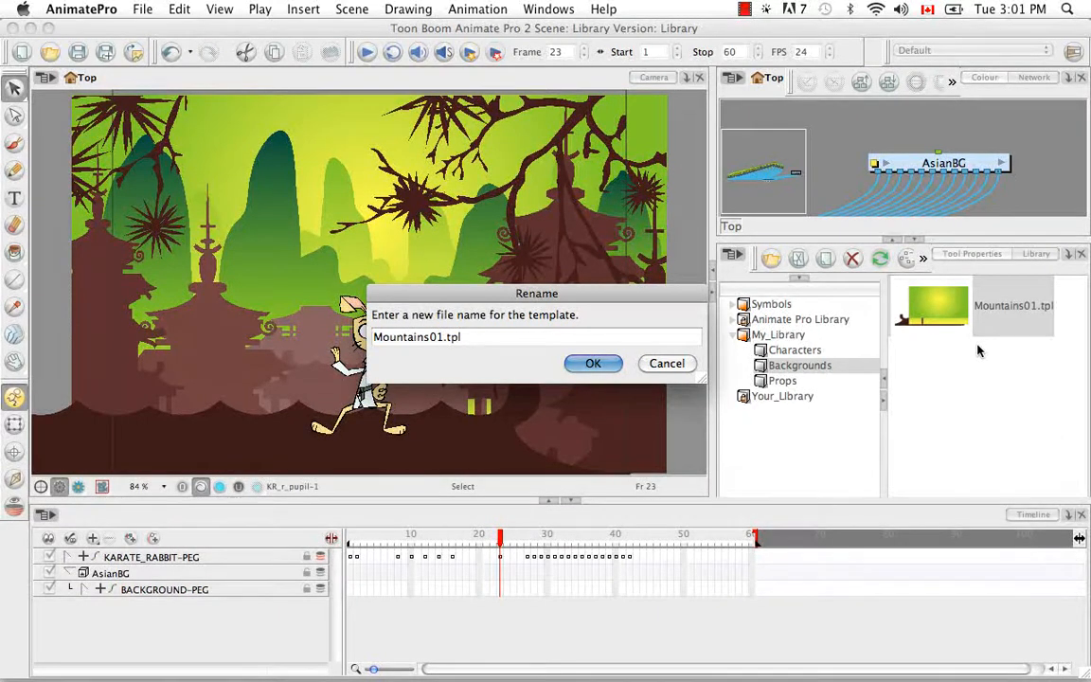
key("BackSpace")
key("BackSpace")
key("BackSpace")
key("BackSpace")
key("BackSpace")
key("BackSpace")
key("BackSpace")
key("BackSpace")
key("BackSpace")
key("BackSpace")
key("BackSpace")
type("AsianBackgroun")
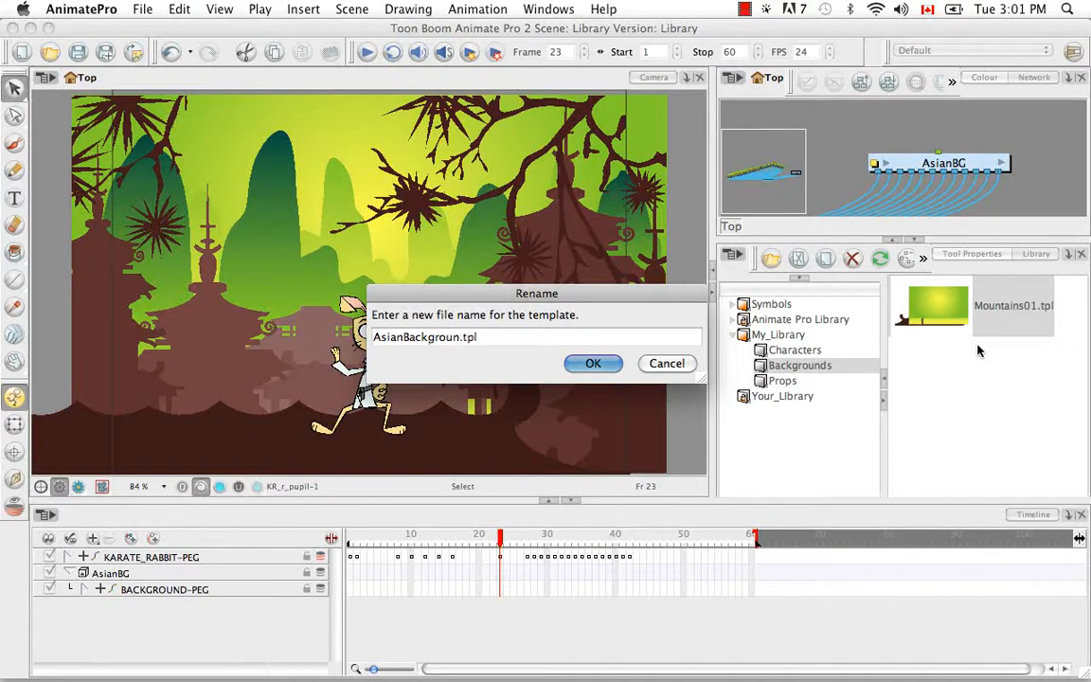
key("BackSpace")
key("BackSpace")
key("BackSpace")
key("BackSpace")
key("BackSpace")
key("BackSpace")
key("BackSpace")
key("BackSpace")
type("G")
key("Return")
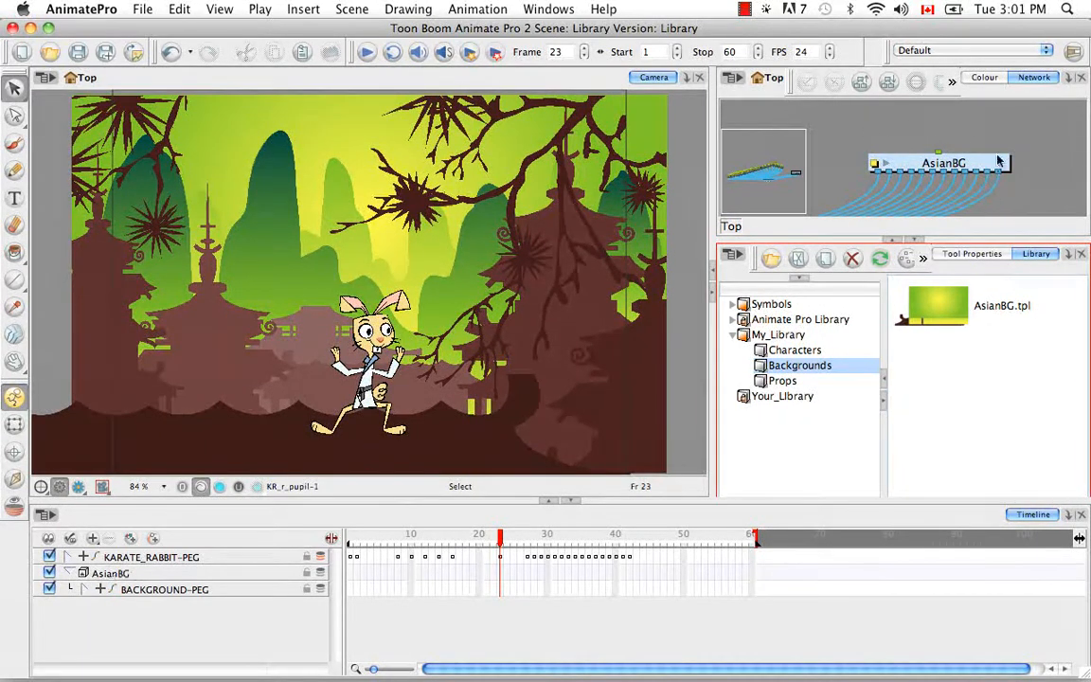
Step: Expand AsianBG and BACKGROUND-PEG in the timeline to examine their child layers, and collapse both again
left_click(68, 574)
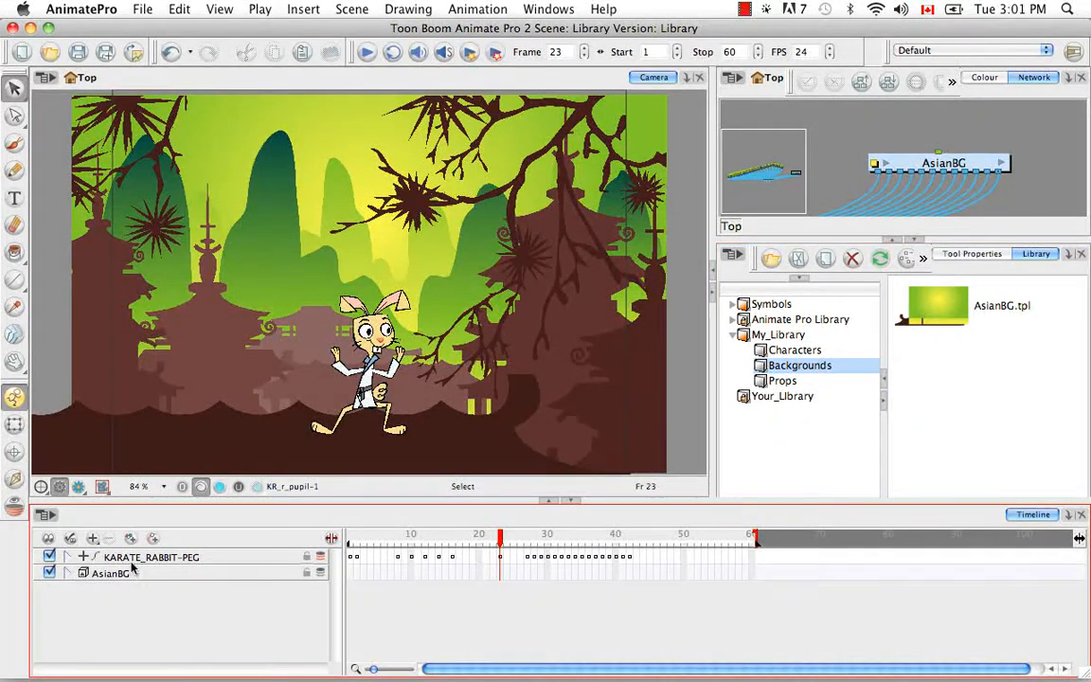
left_click(69, 574)
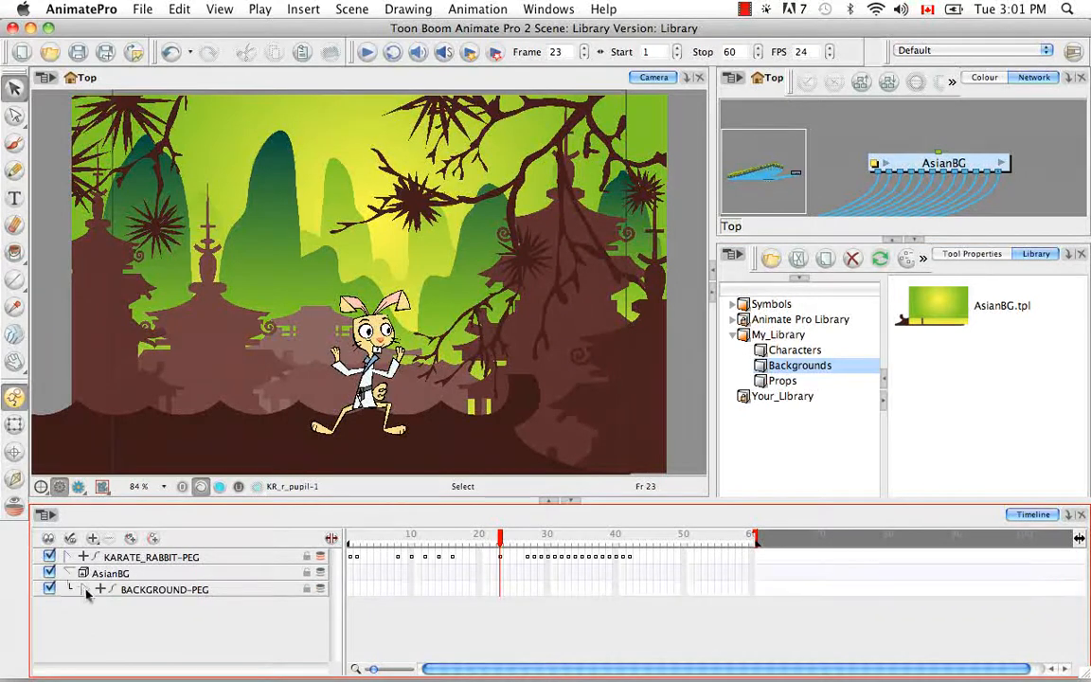
left_click(85, 589)
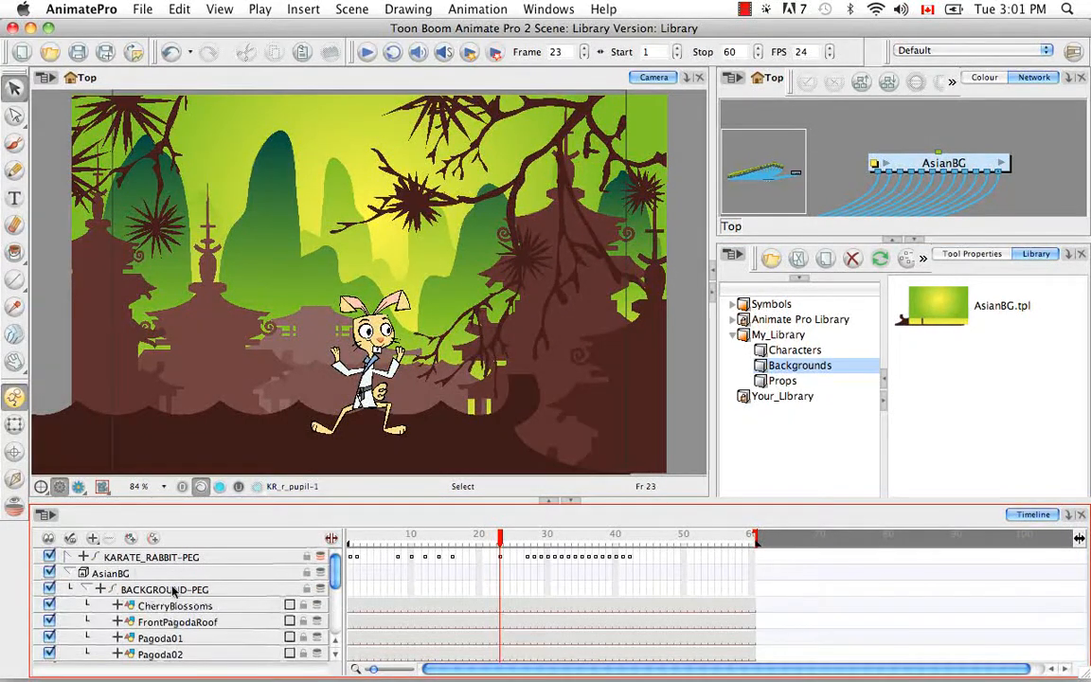
left_click(86, 589)
left_click(68, 574)
Step: Delete the AsianBG group layer from the scene and check the remaining rabbit modules in the network
left_click(109, 575)
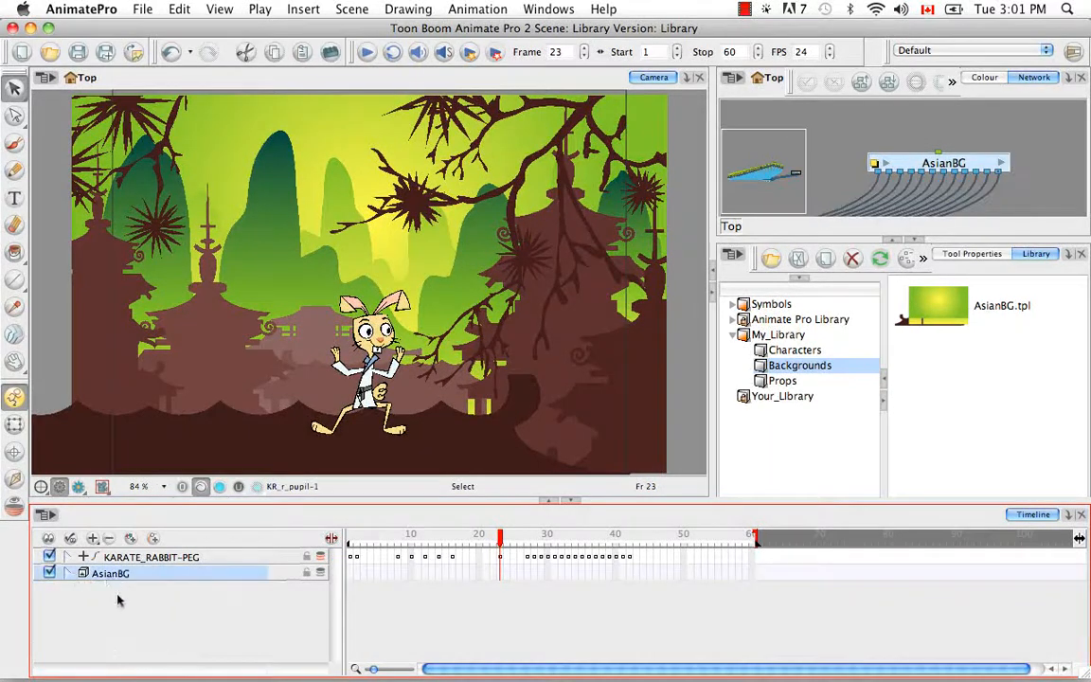
left_click(109, 538)
left_click(795, 183)
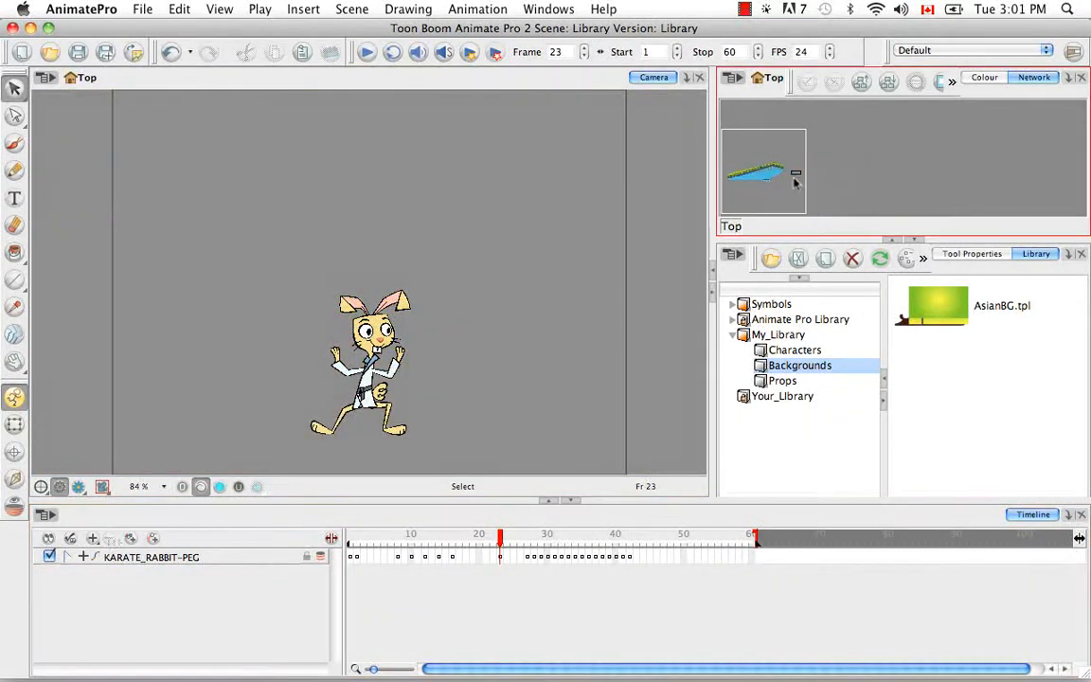
left_click_drag(790, 176, 759, 177)
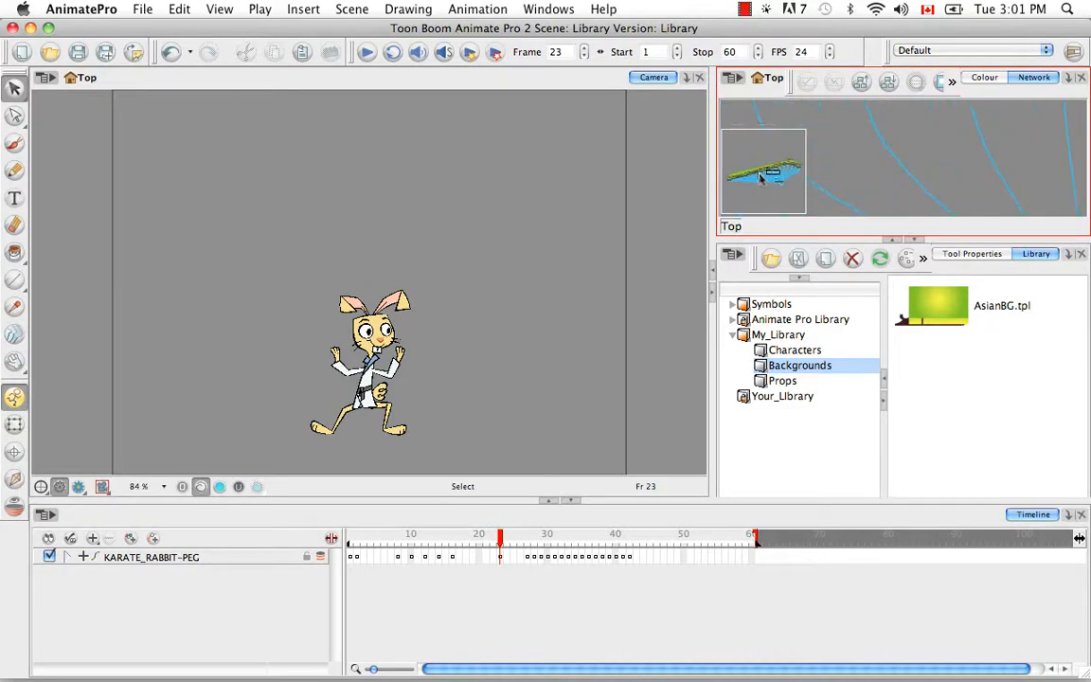
scroll(852, 168, "down", 8)
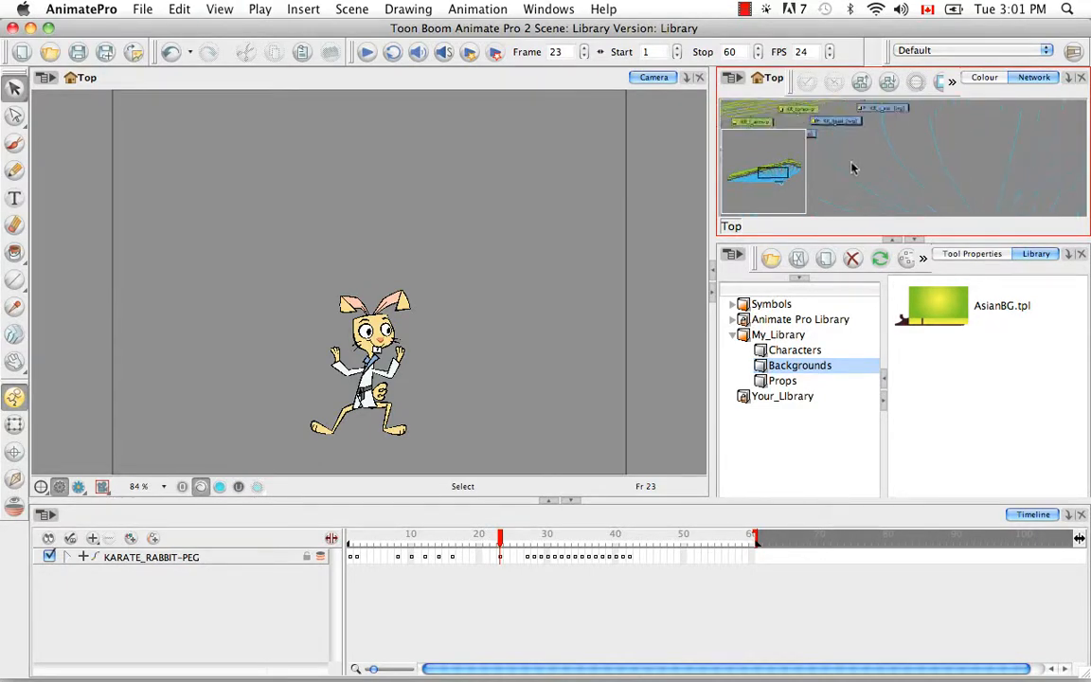
scroll(852, 168, "down", 2)
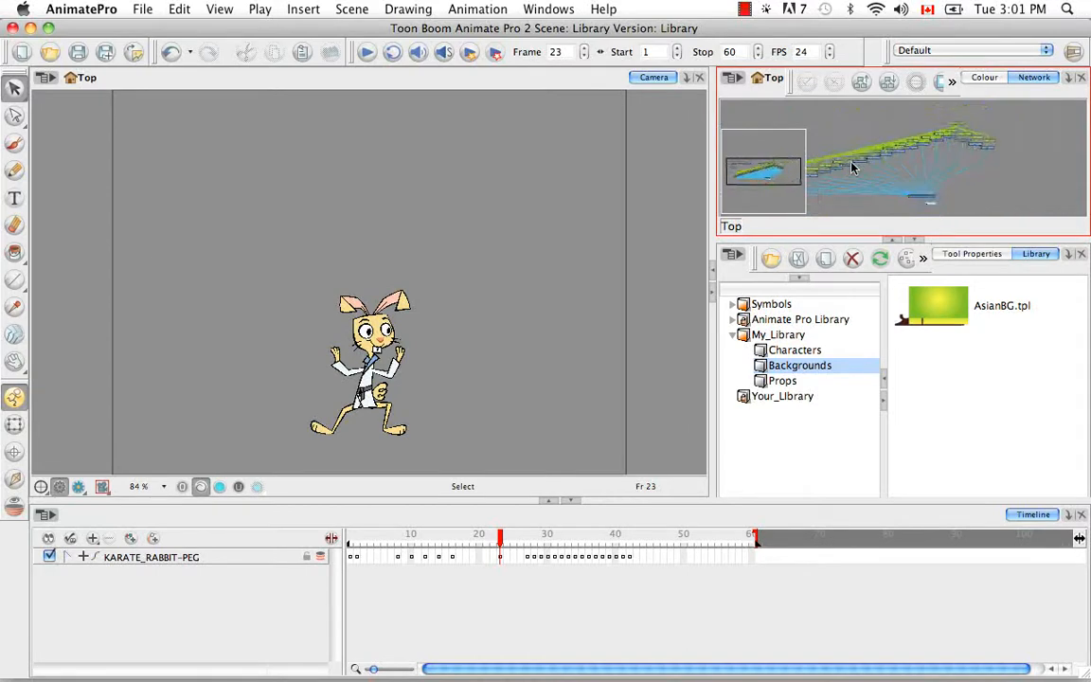
Step: Add the AsianBG.tpl template from the library to the timeline, place it below KARATE_RABBIT-PEG and expand the group
left_click(1007, 328)
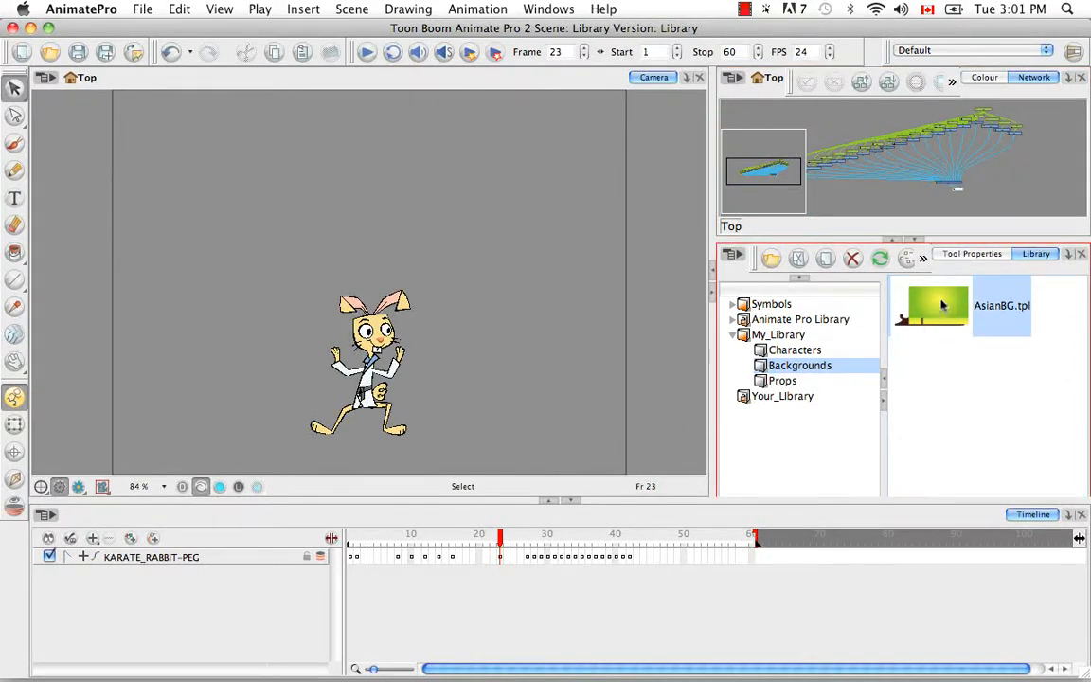
mouse_move(943, 304)
left_mouse_down()
mouse_move(889, 371)
mouse_move(307, 555)
mouse_move(236, 556)
left_mouse_up()
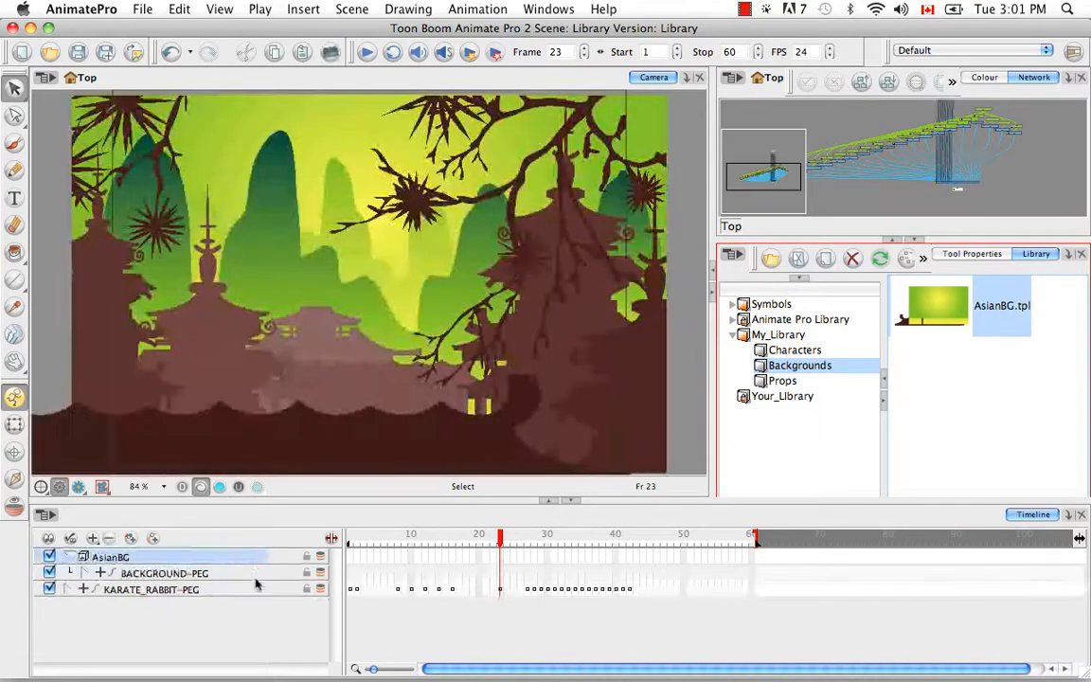
left_click(70, 557)
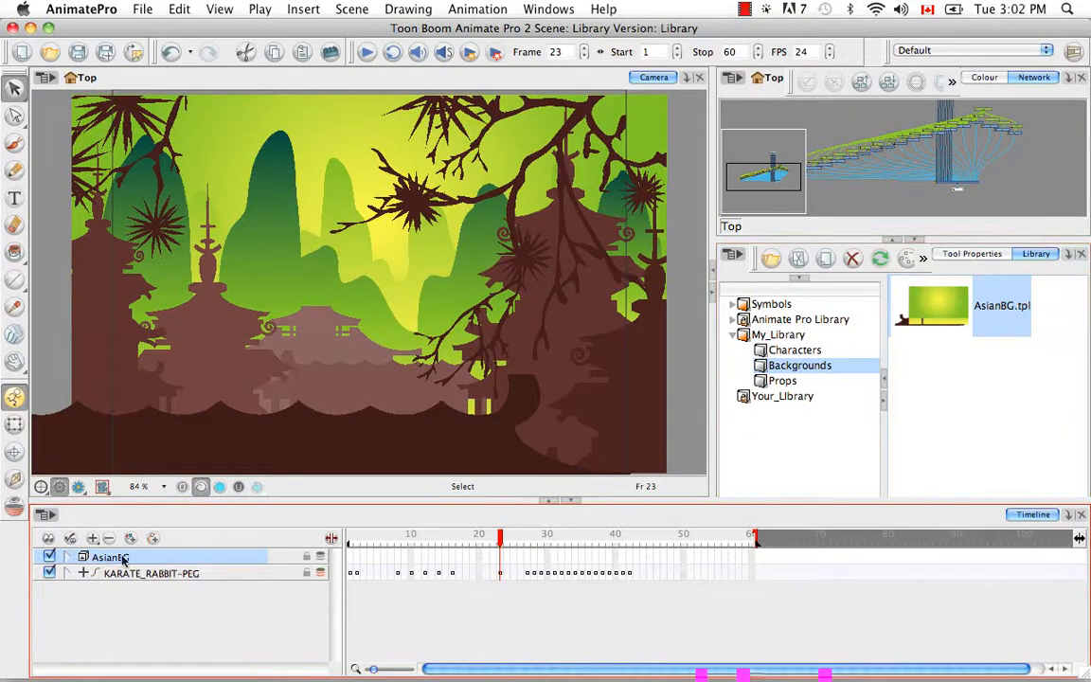
left_click_drag(99, 558, 176, 618)
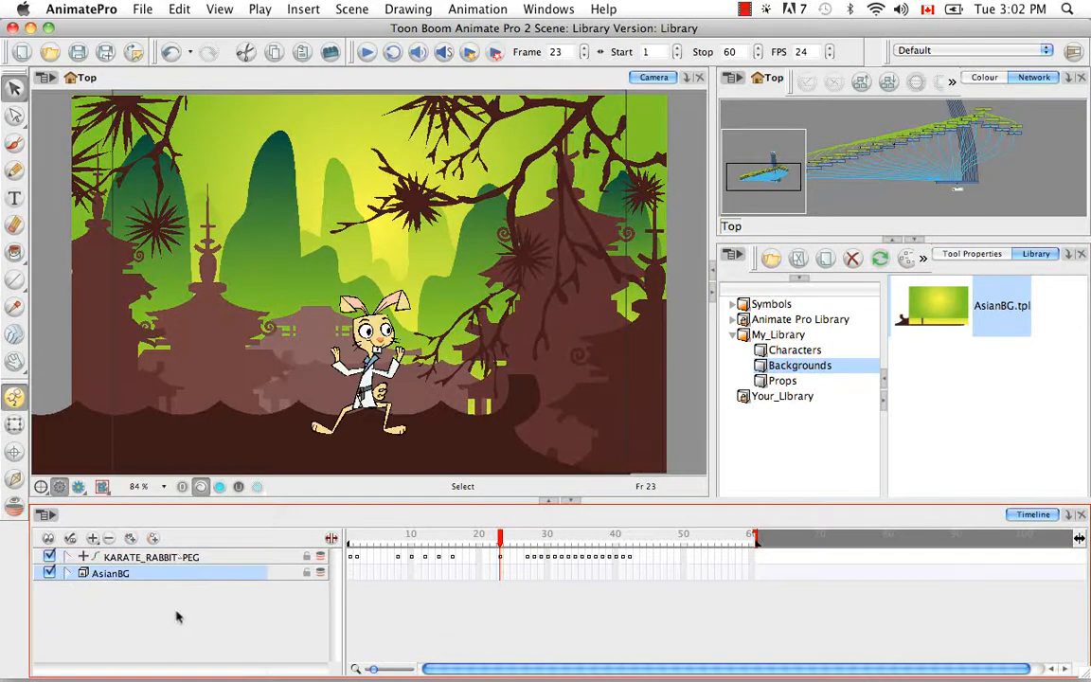
left_click(66, 573)
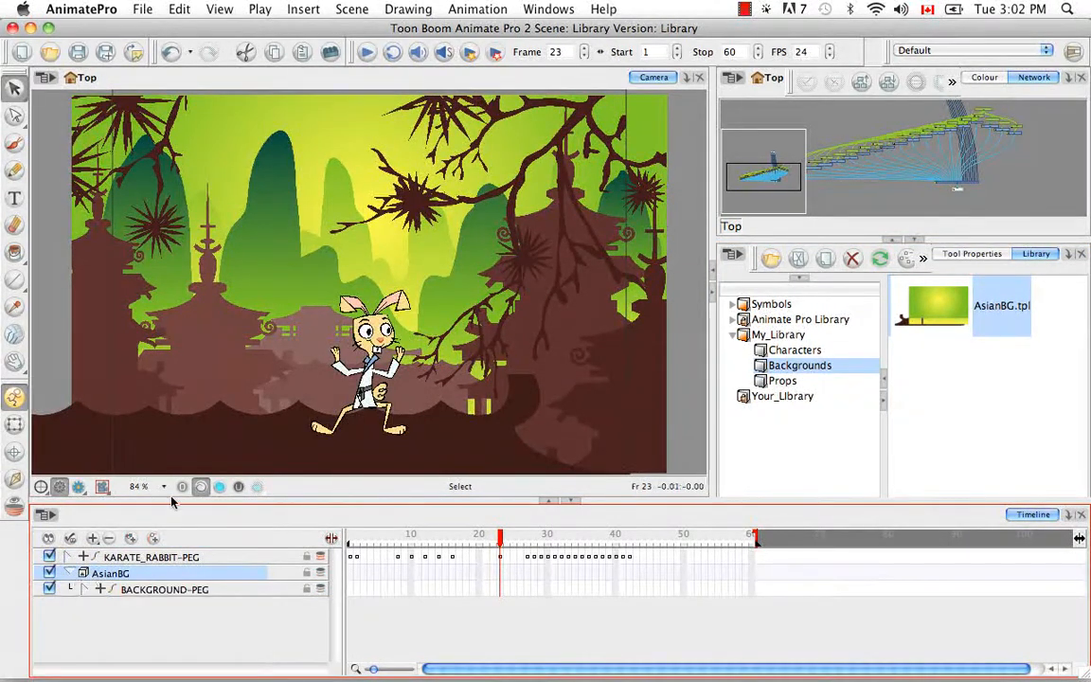
Step: Expand BACKGROUND-PEG in the timeline and order the whole network with 25% X overlap, layer spacing 60 and vertical spacing 5
left_click(88, 590)
left_click(101, 589)
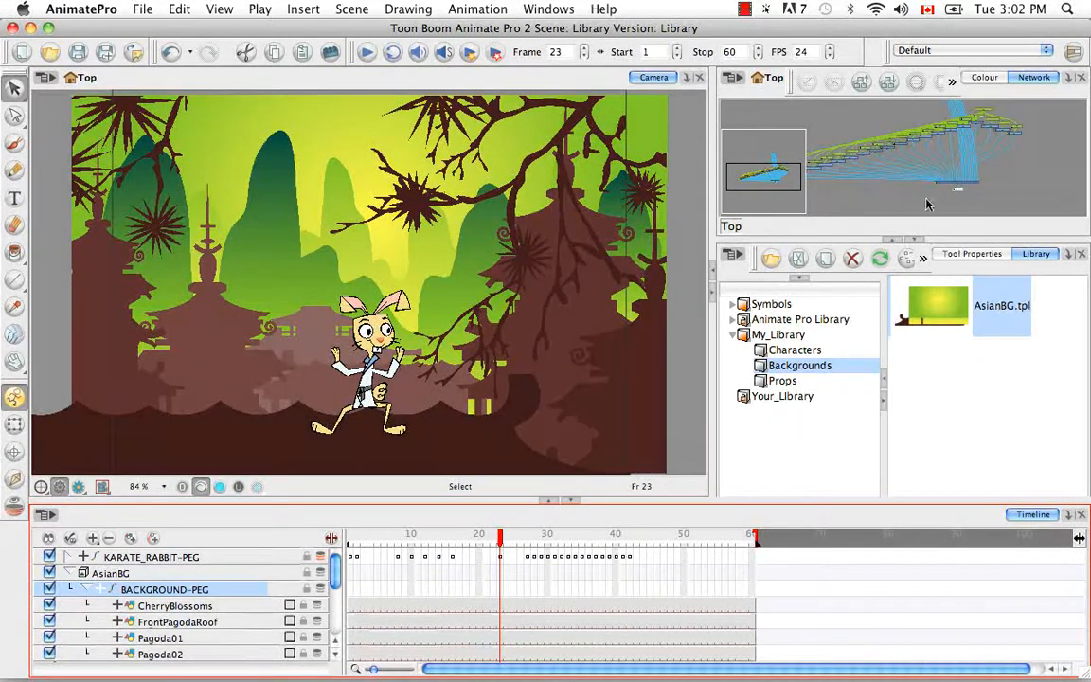
left_click(1003, 185)
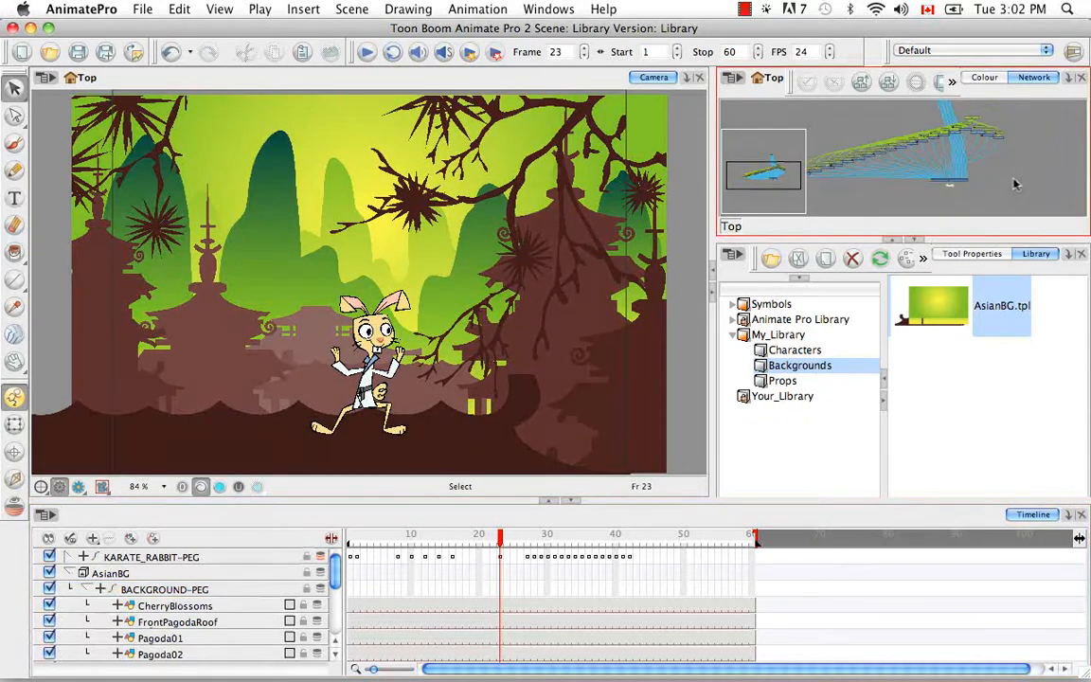
key("1")
key("1")
key("1")
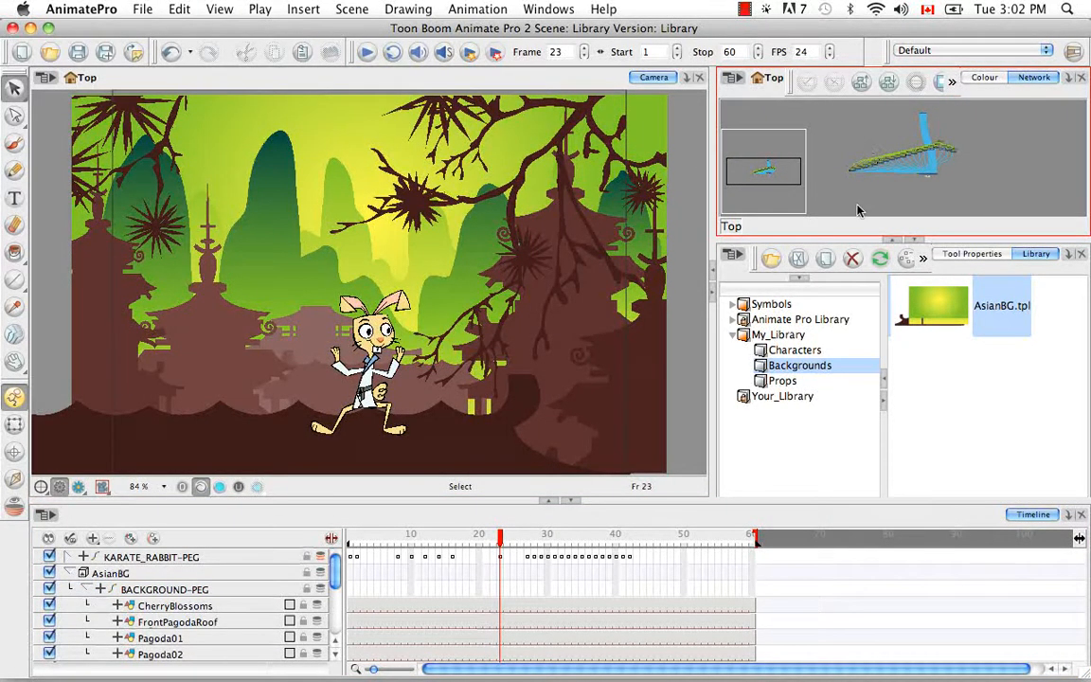
key("super+a")
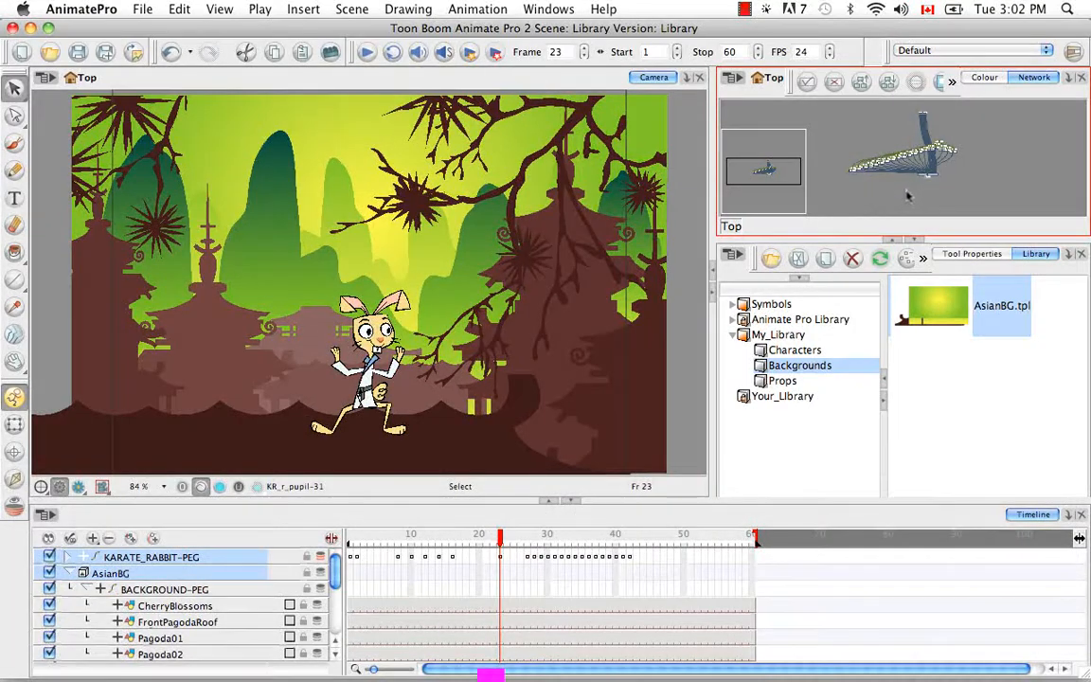
left_click(889, 85)
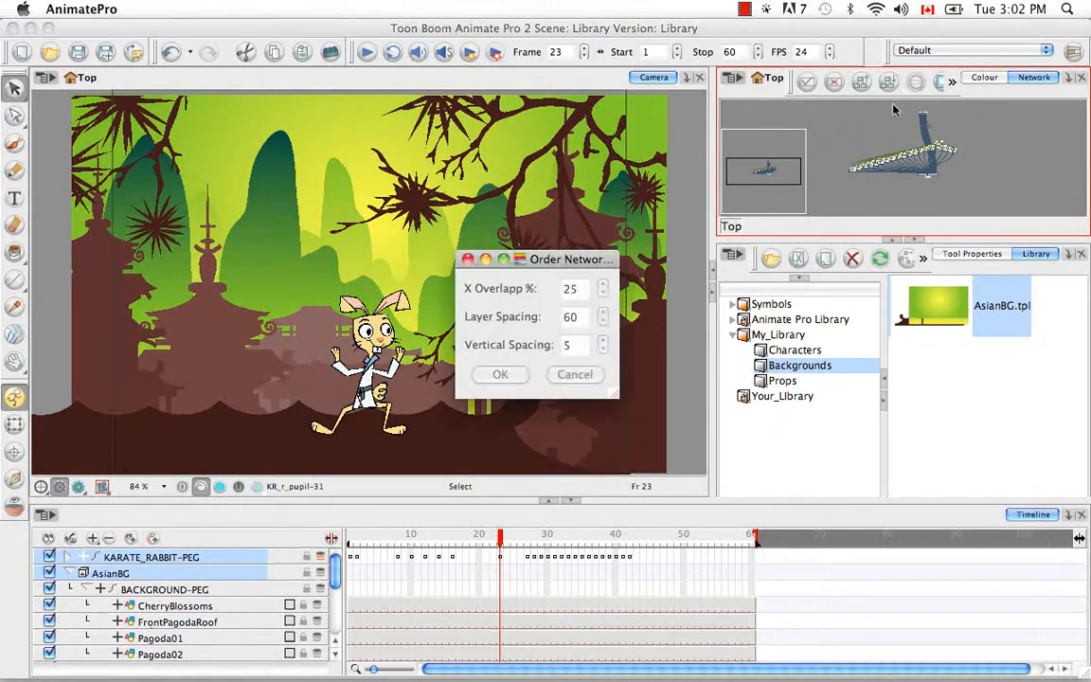
key("Return")
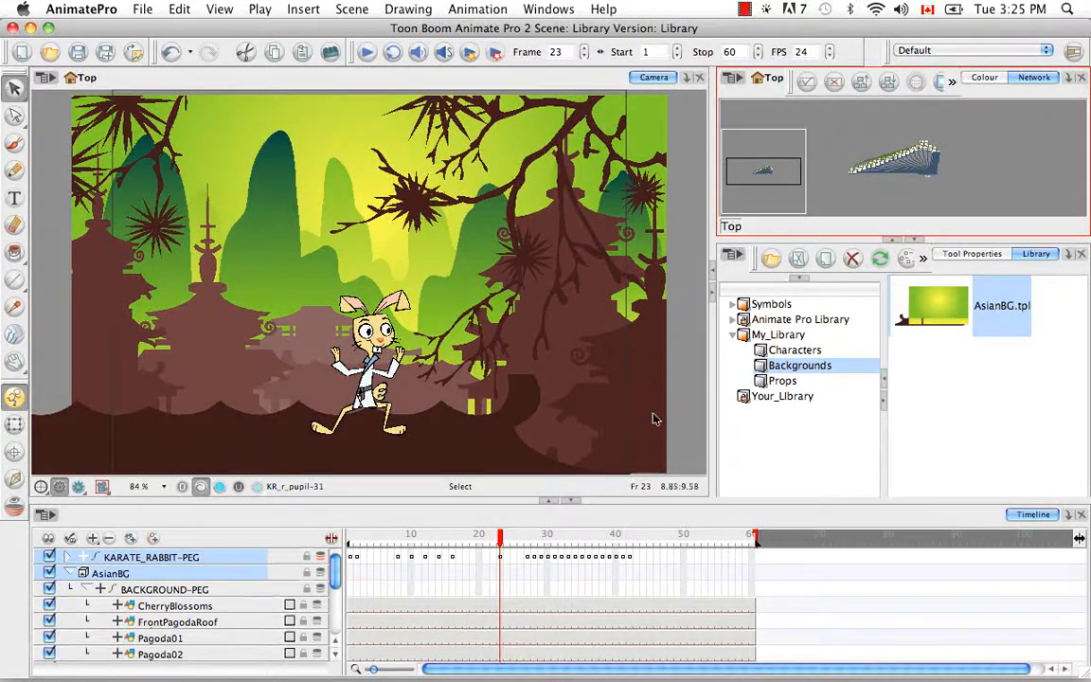
Step: Collapse the AsianBG group and delete it from the scene together with its drawing files and element folders
left_click(67, 573)
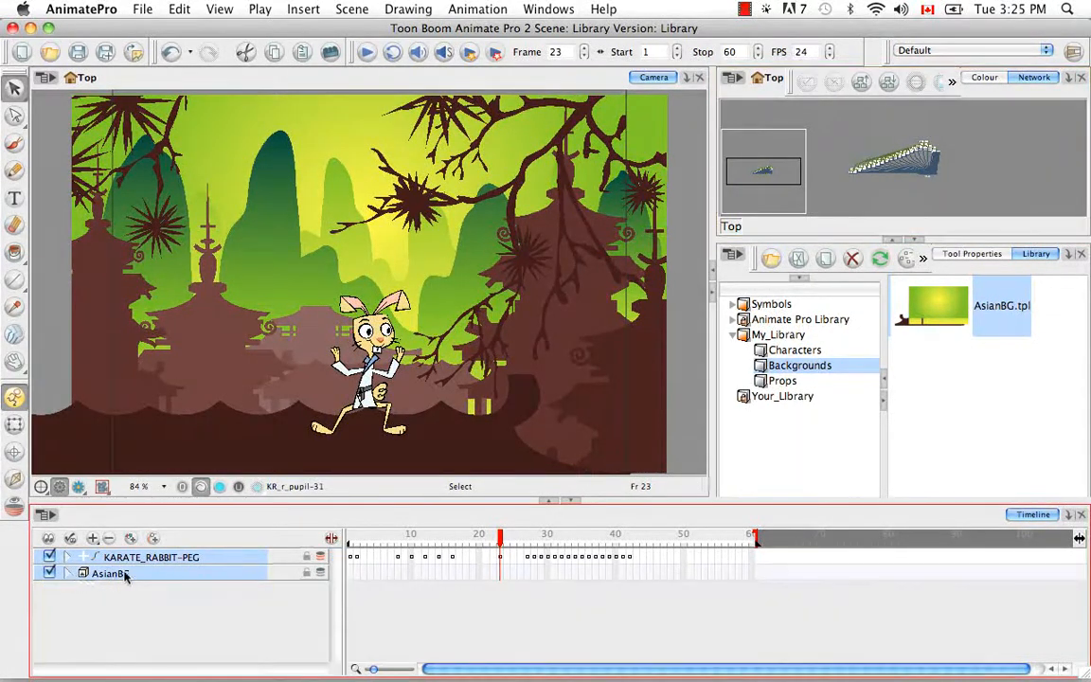
left_click(130, 576)
left_click(109, 539)
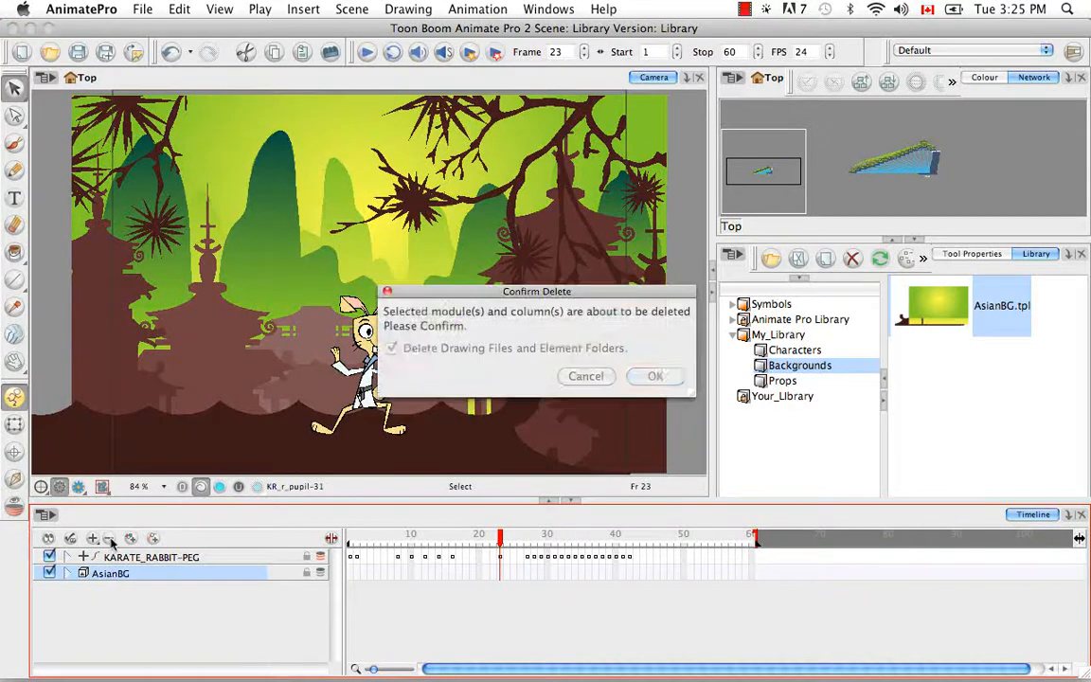
left_click(650, 377)
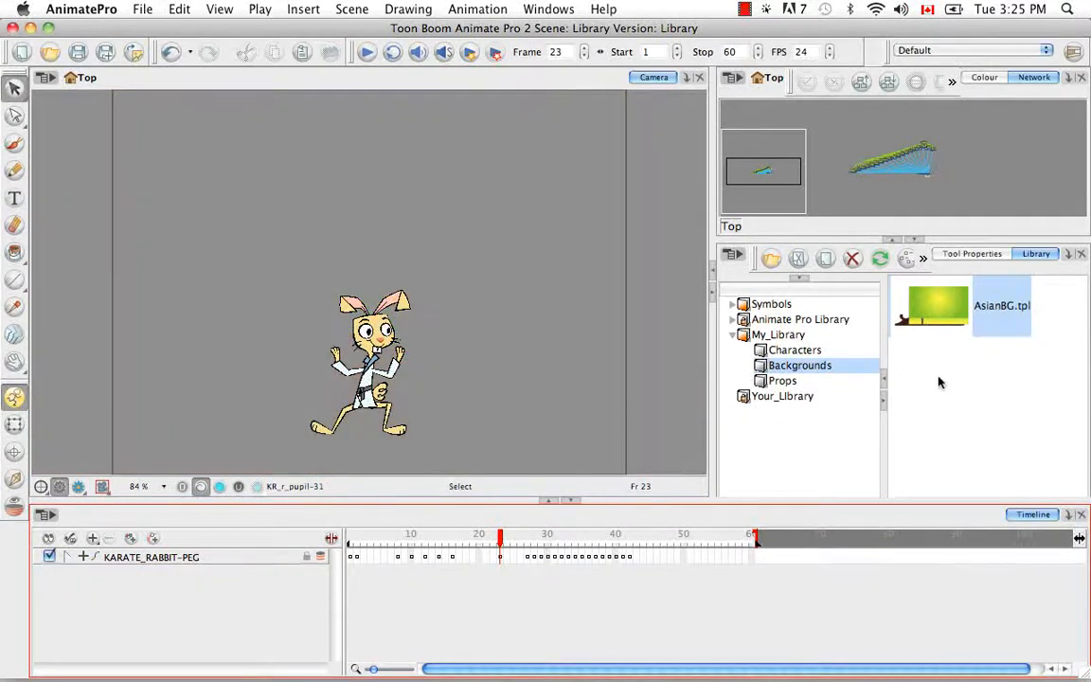
Step: Add the AsianBG.tpl template from the library directly into the network, beside the rabbit modules
left_click(951, 381)
left_click_drag(924, 305, 976, 178)
left_click(985, 189)
Step: Enlarge the network view and bring the AsianBG module next to the Composite module
key("super+equal")
key("super+equal")
key("super+equal")
key("super+equal")
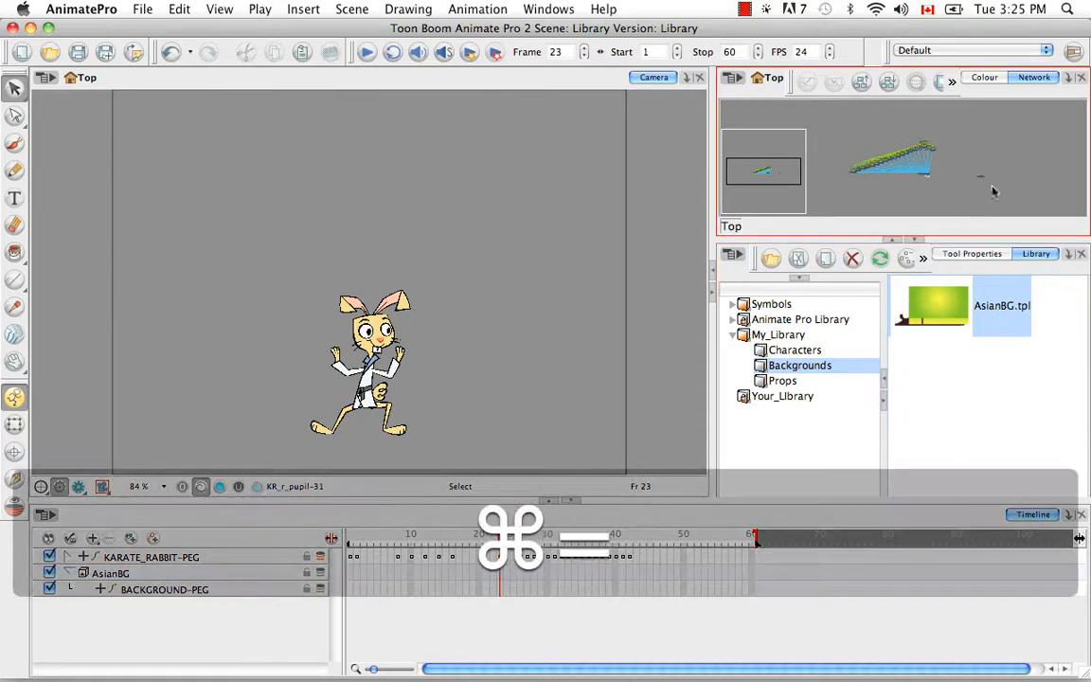
left_click(915, 240)
key("space")
left_click_drag(1028, 318, 864, 281)
left_click_drag(915, 248, 967, 301)
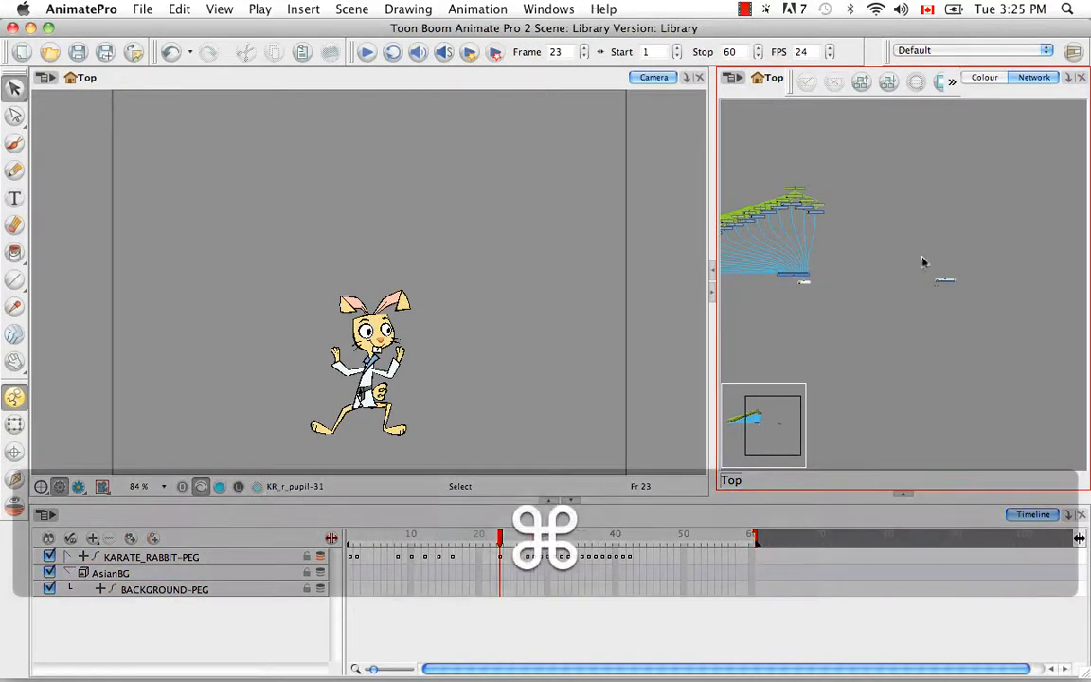
key("super+equal")
key("super+equal")
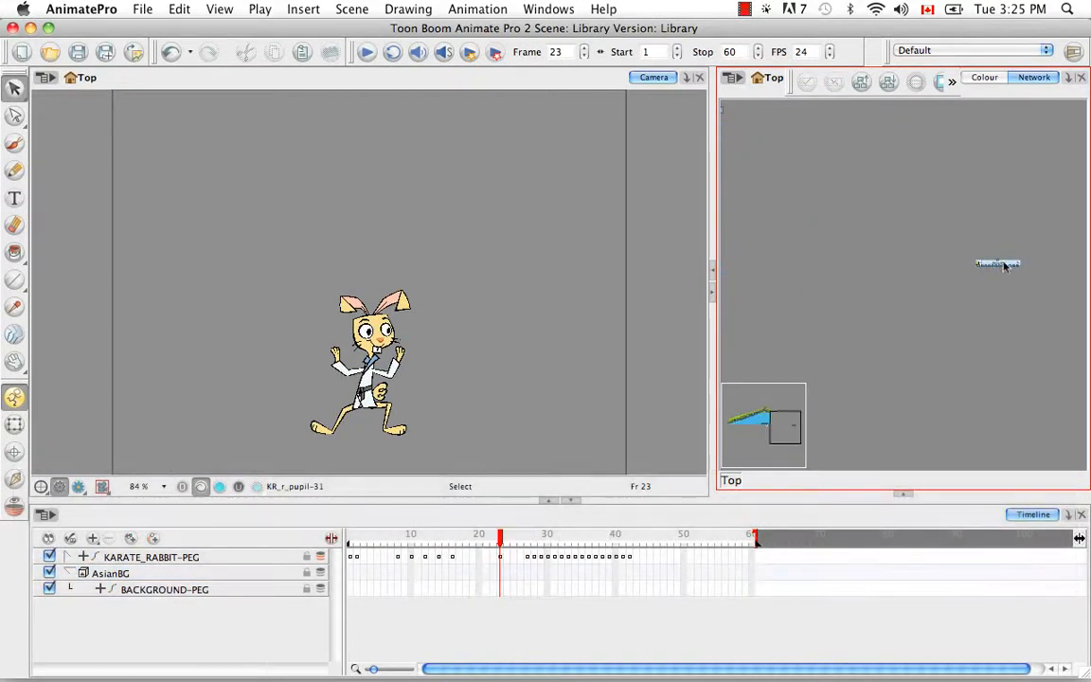
left_click_drag(996, 268, 779, 243)
key("space")
left_click_drag(868, 327, 1077, 407)
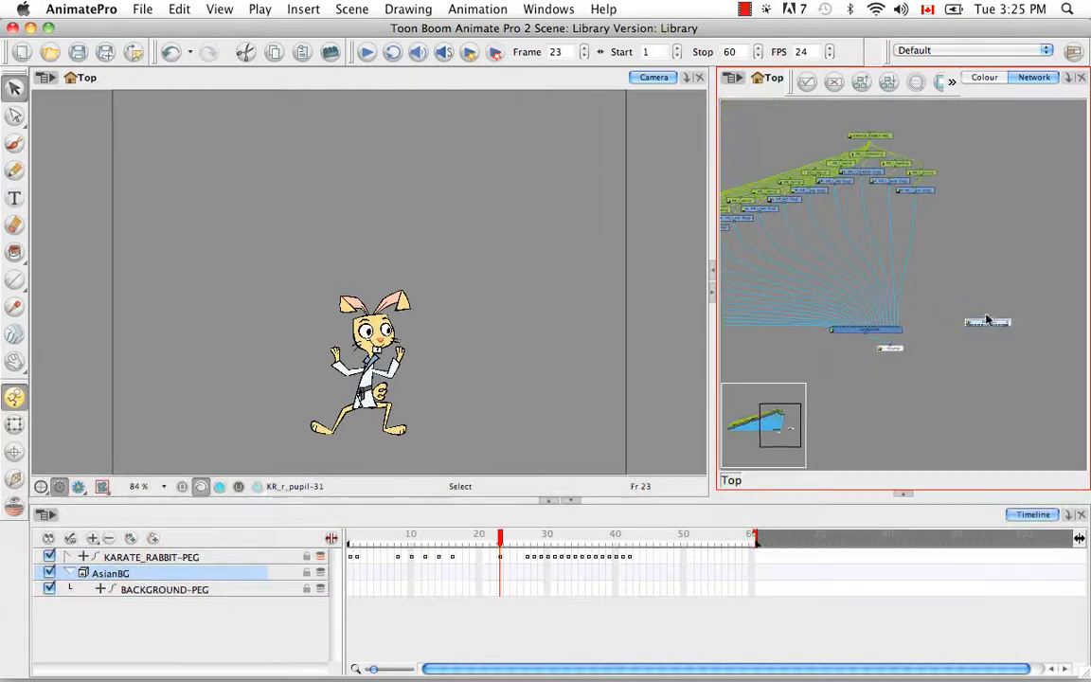
left_click_drag(983, 321, 942, 312)
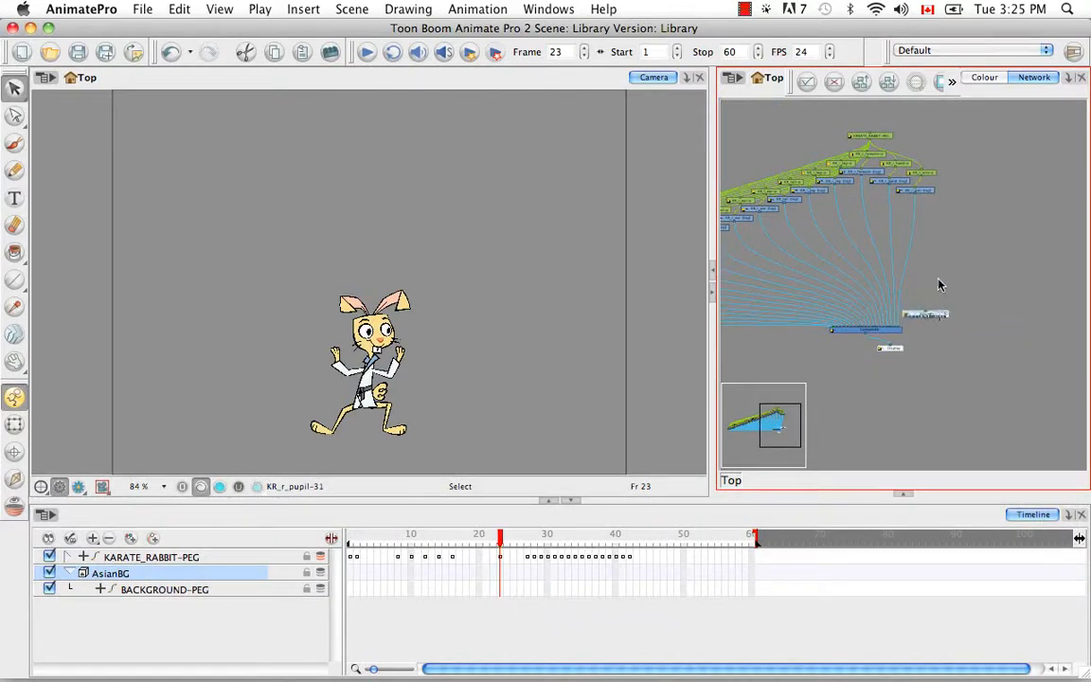
Step: Reposition the AsianBG module slightly higher and farther from the Composite module to leave room for connections
key("super+equal")
key("super+equal")
key("super+equal")
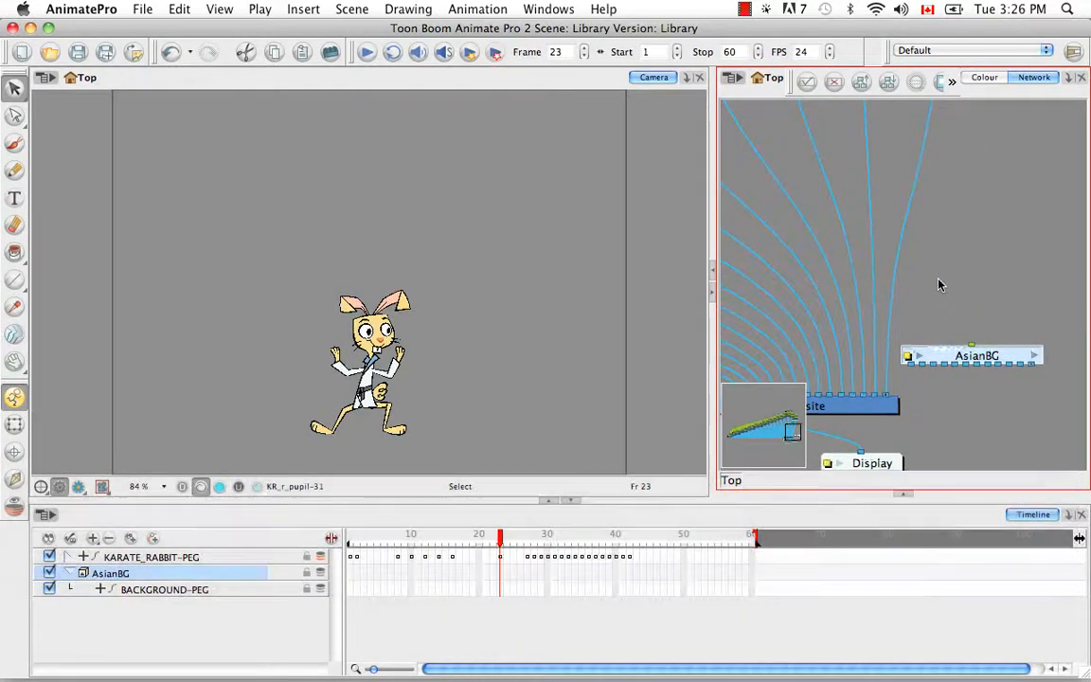
key("space")
left_click_drag(949, 303, 873, 248)
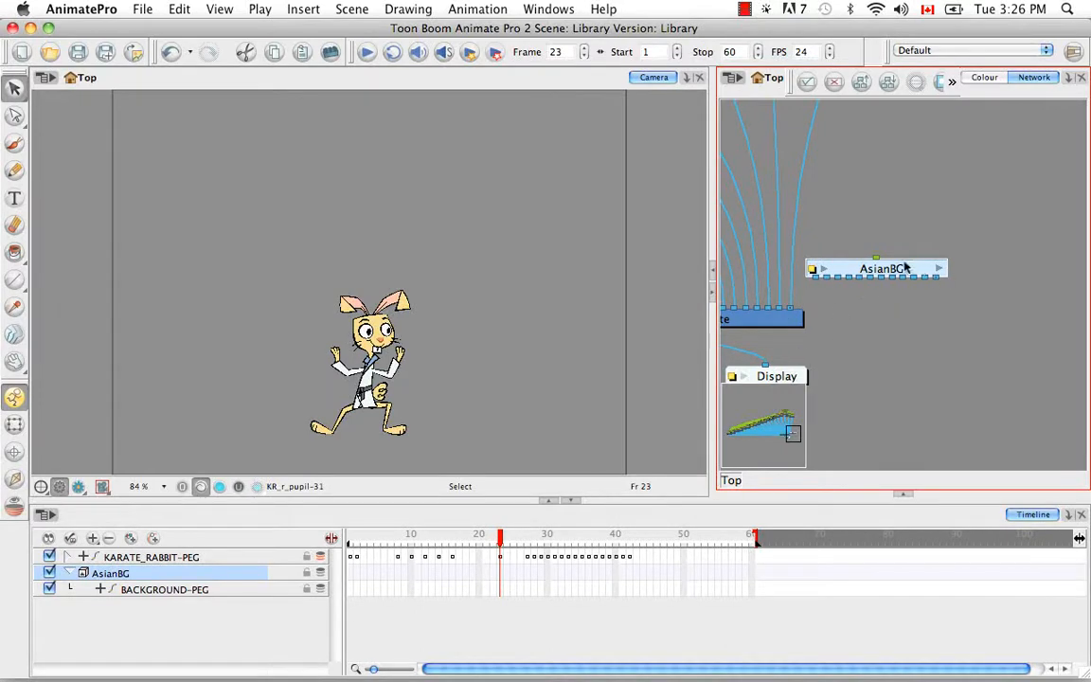
left_click_drag(905, 269, 950, 236)
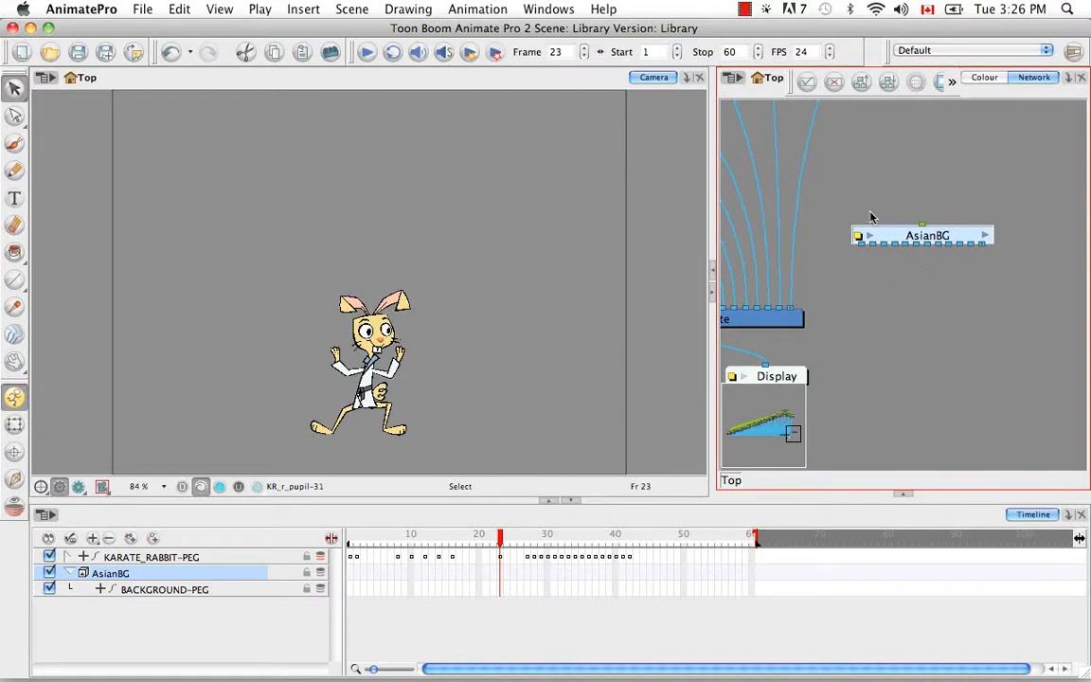
Step: Connect every AsianBG output port in order to the Composite module and restore the network view to its smaller size
left_click_drag(865, 247, 800, 312)
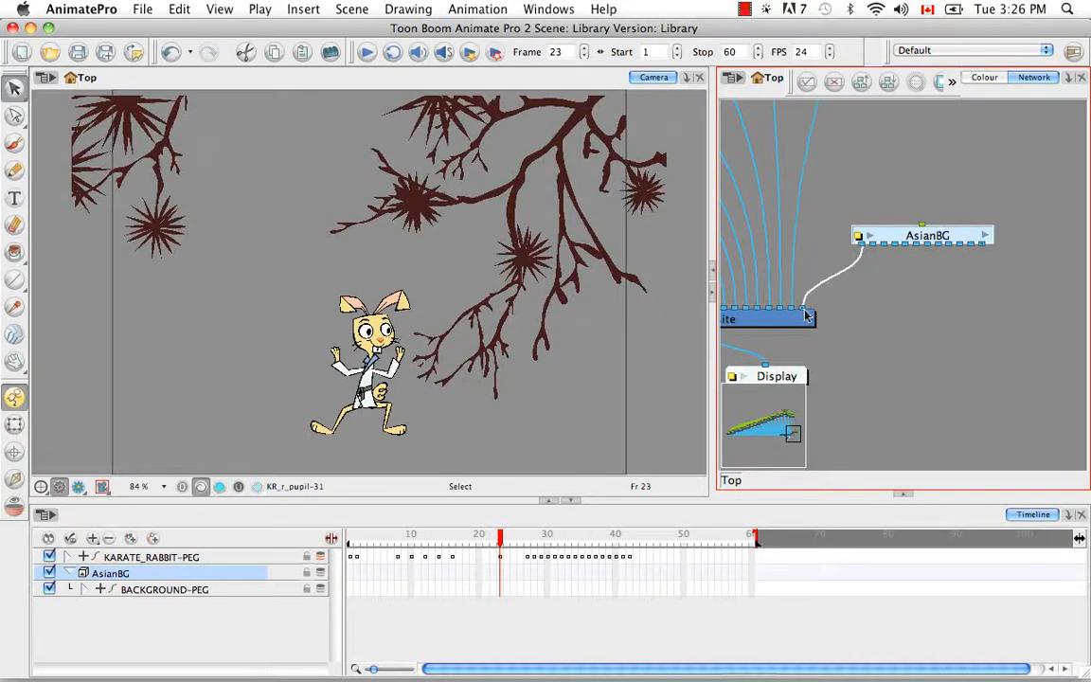
left_click_drag(868, 247, 814, 308)
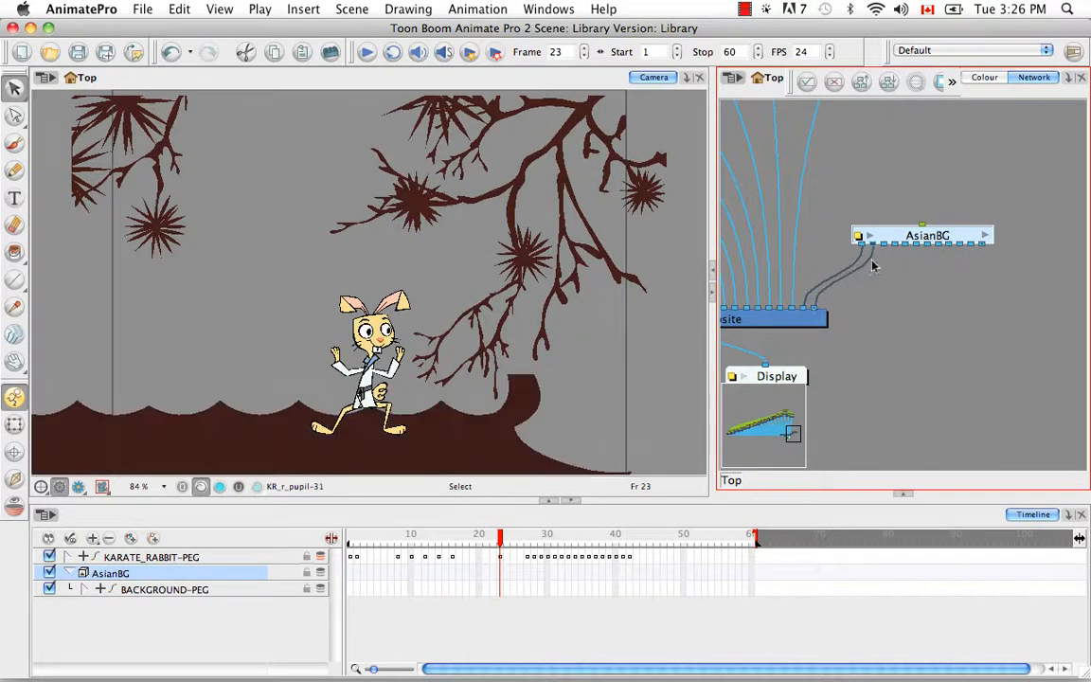
left_click_drag(885, 251, 821, 318)
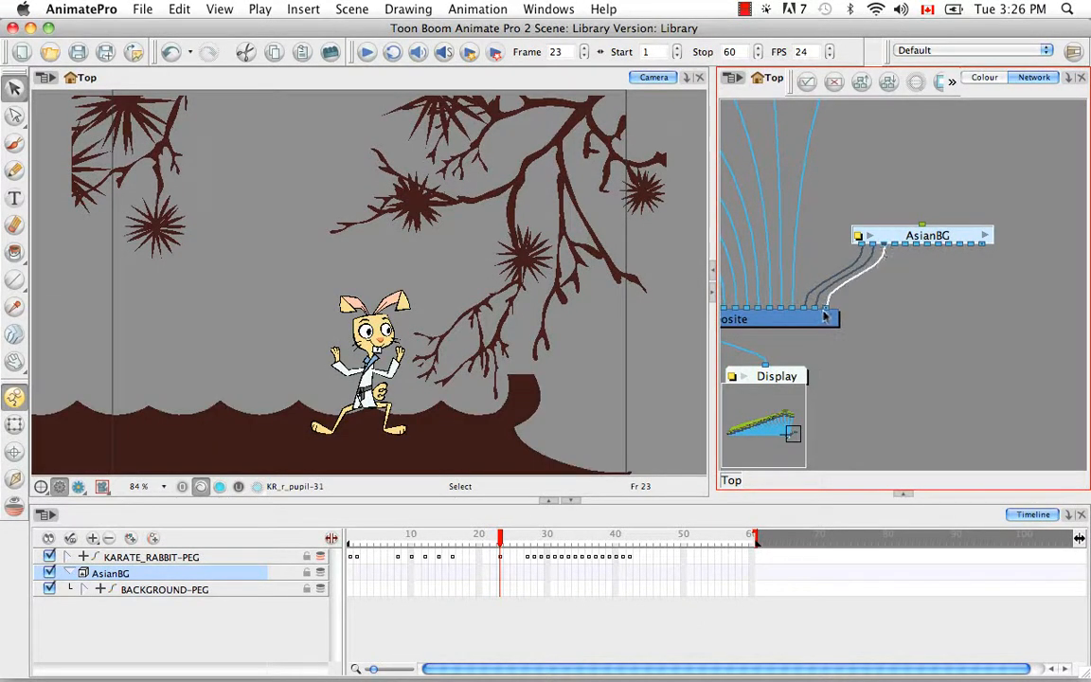
left_click_drag(896, 247, 837, 315)
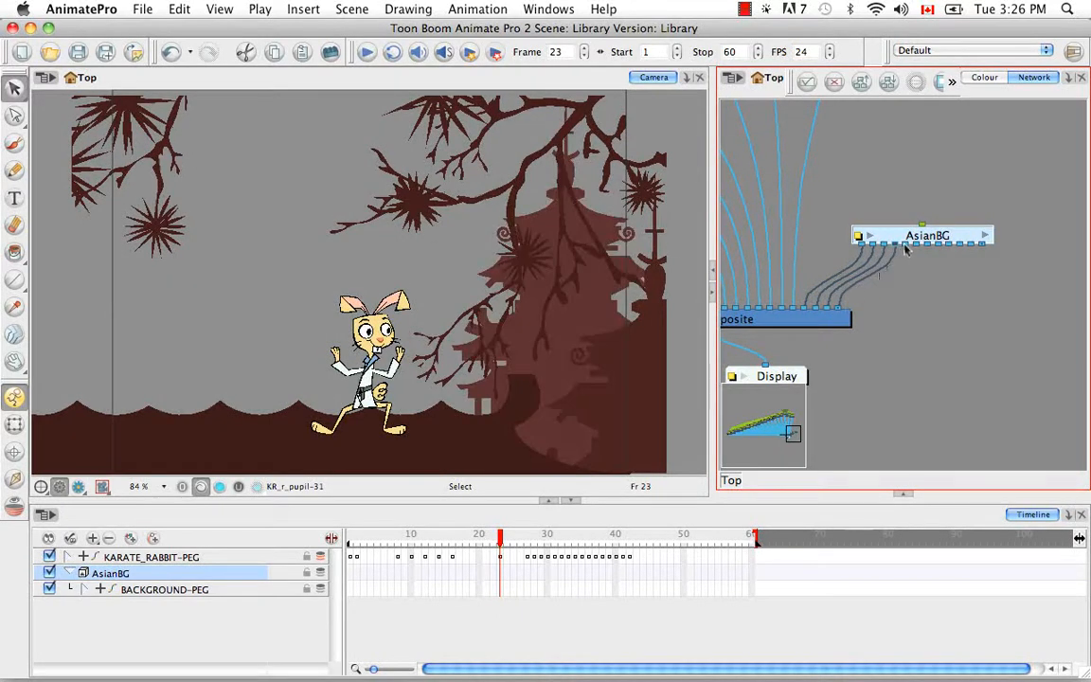
left_click_drag(906, 248, 861, 301)
left_click_drag(921, 249, 874, 309)
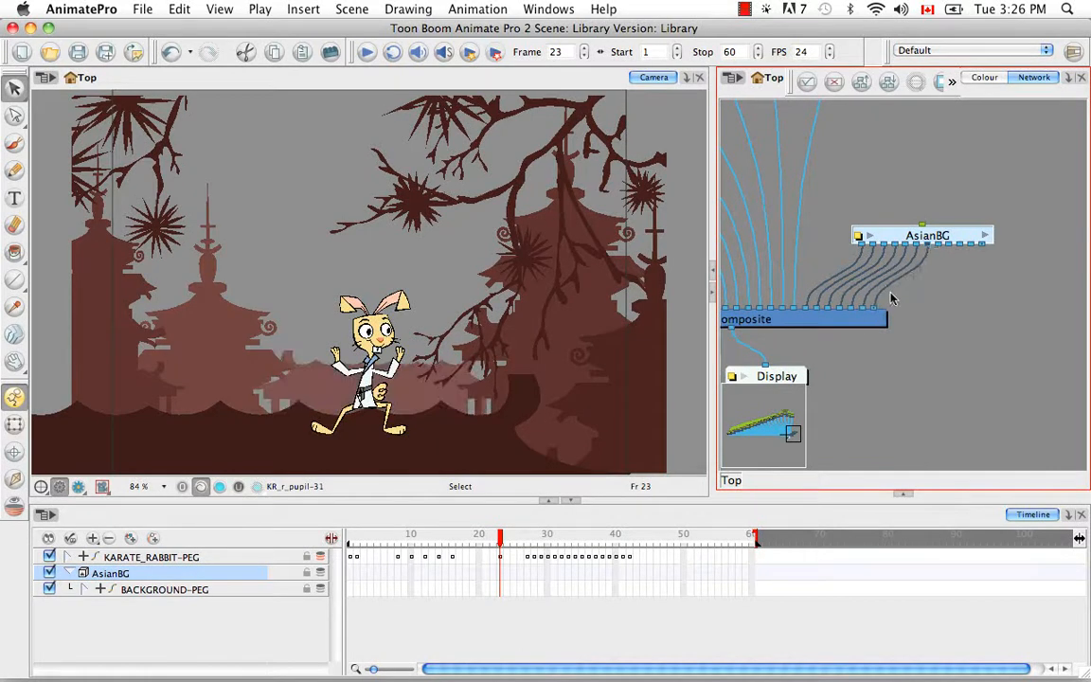
left_click_drag(937, 246, 900, 309)
left_click_drag(962, 248, 915, 308)
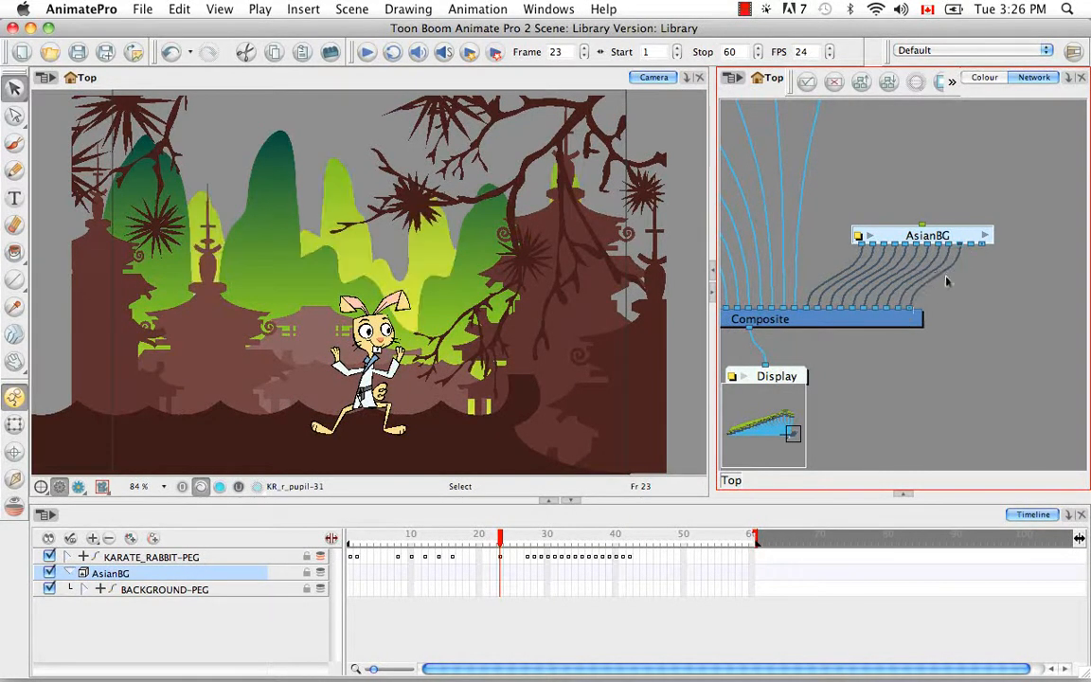
left_click_drag(972, 246, 932, 312)
left_click(998, 272)
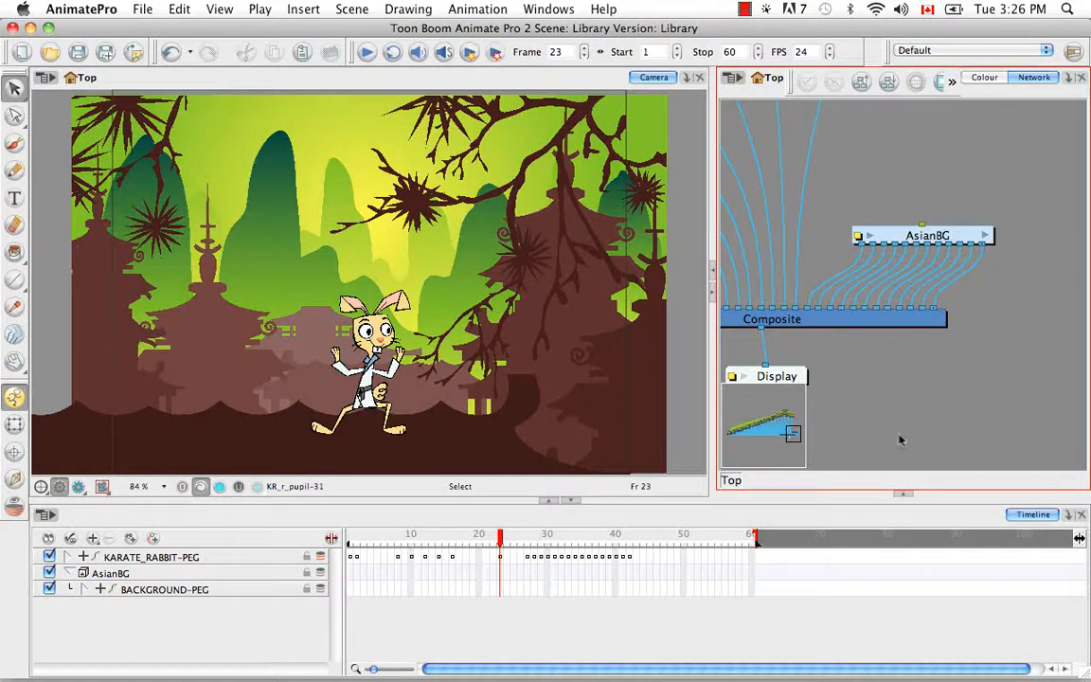
left_click(905, 493)
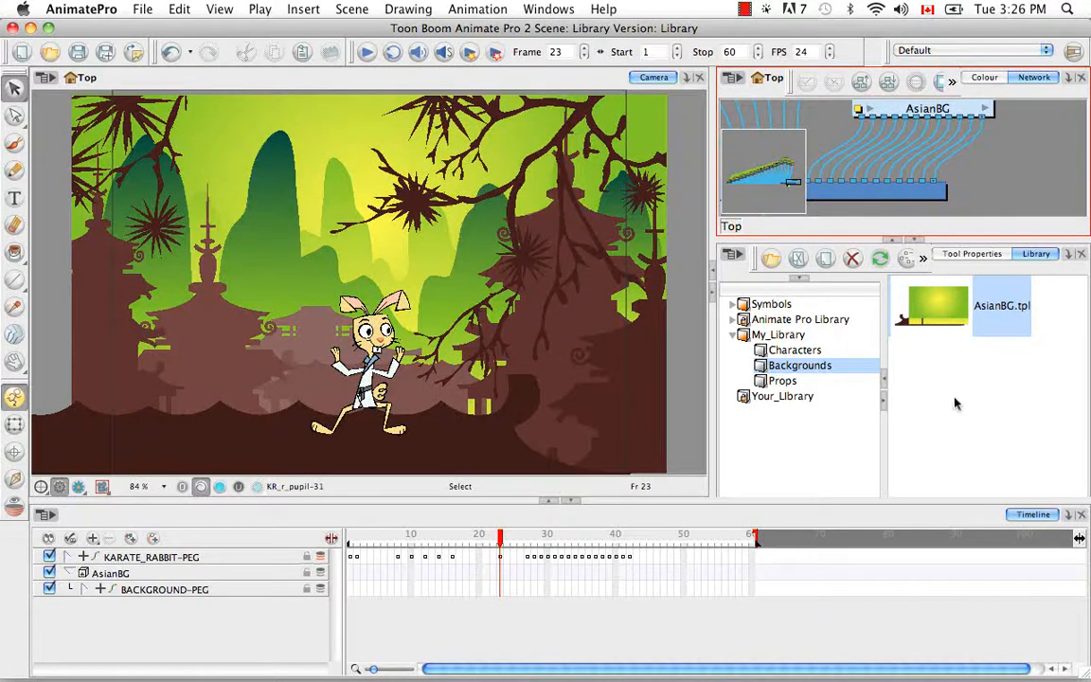
Step: Delete the AsianBG.tpl template from the Backgrounds folder of My_Library and undo the deletion
left_click(829, 448)
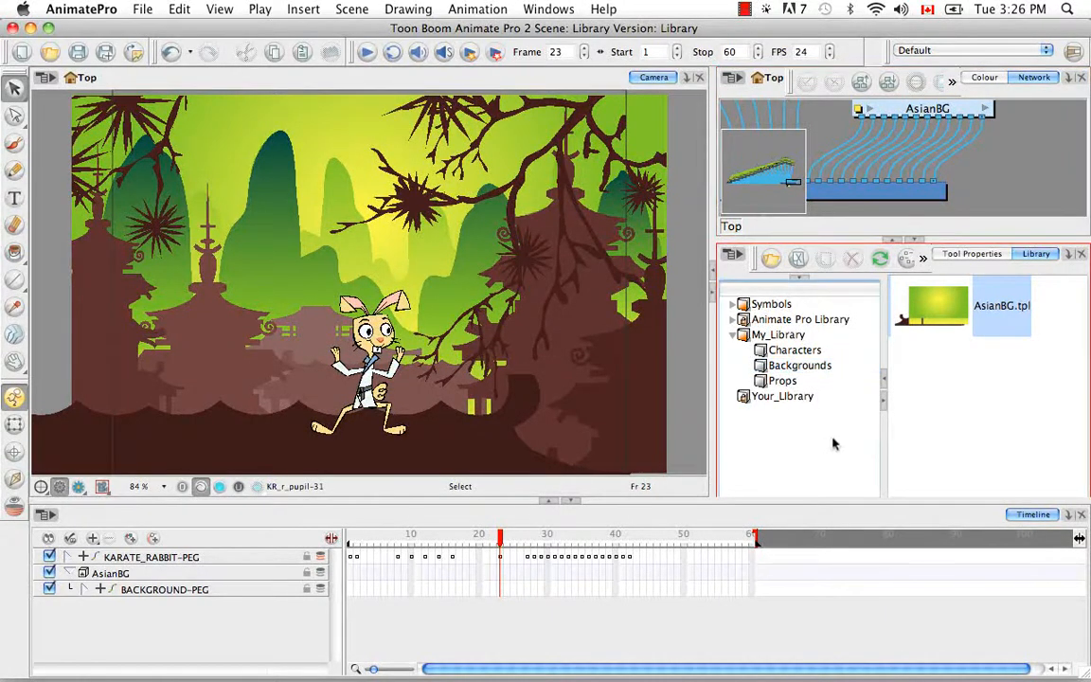
left_click(824, 369)
left_click(1013, 295)
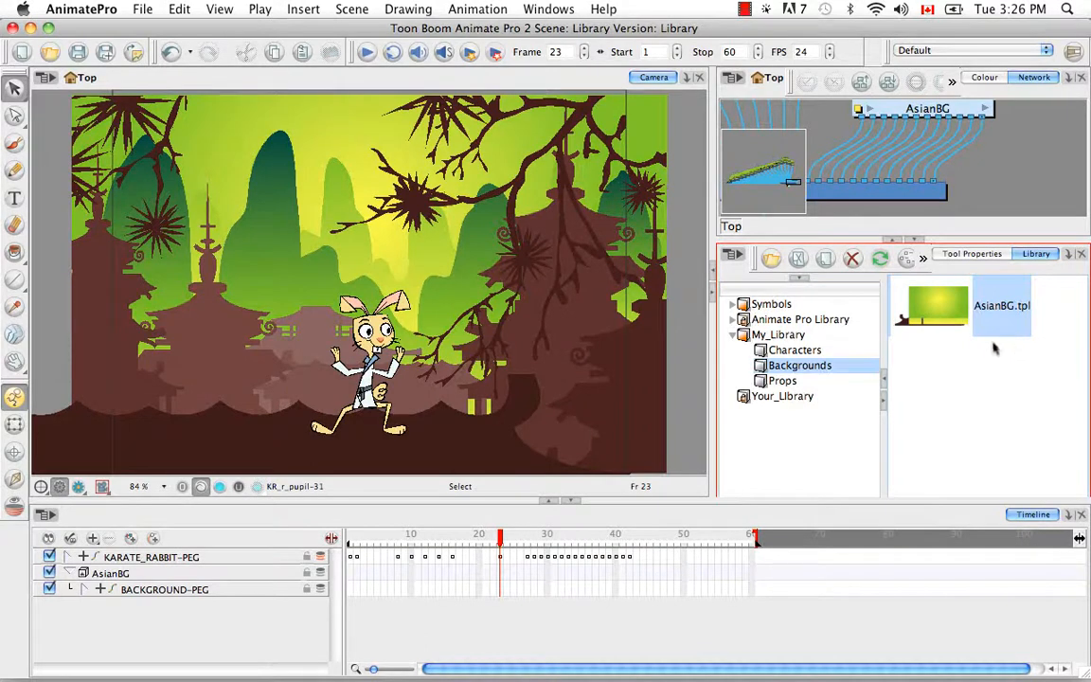
key("BackSpace")
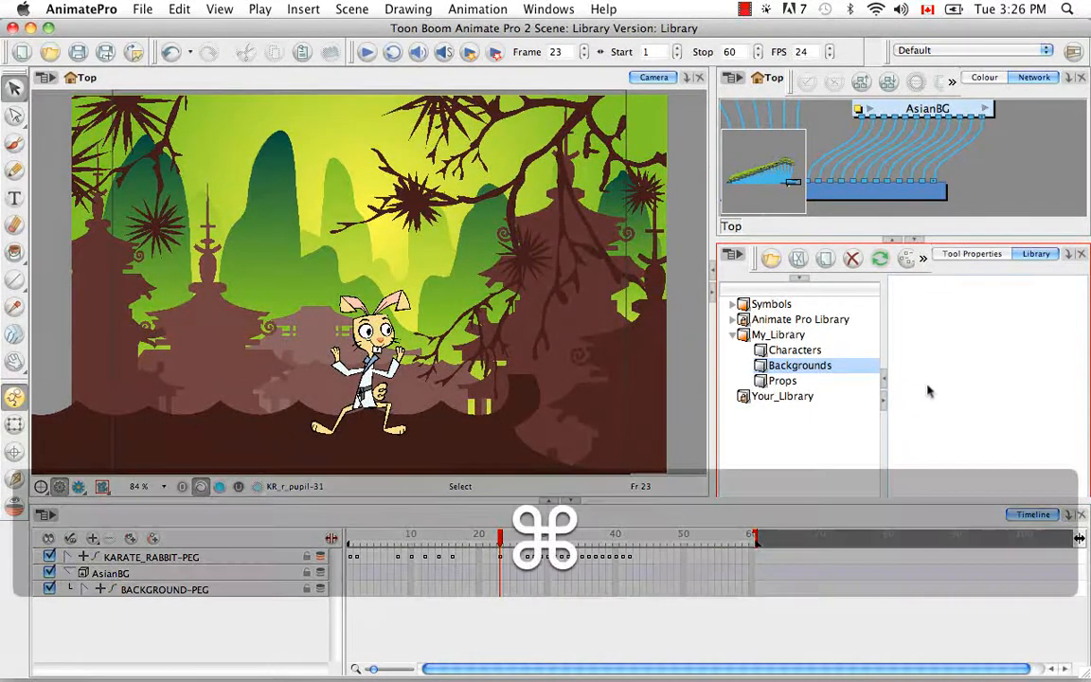
key("super+z")
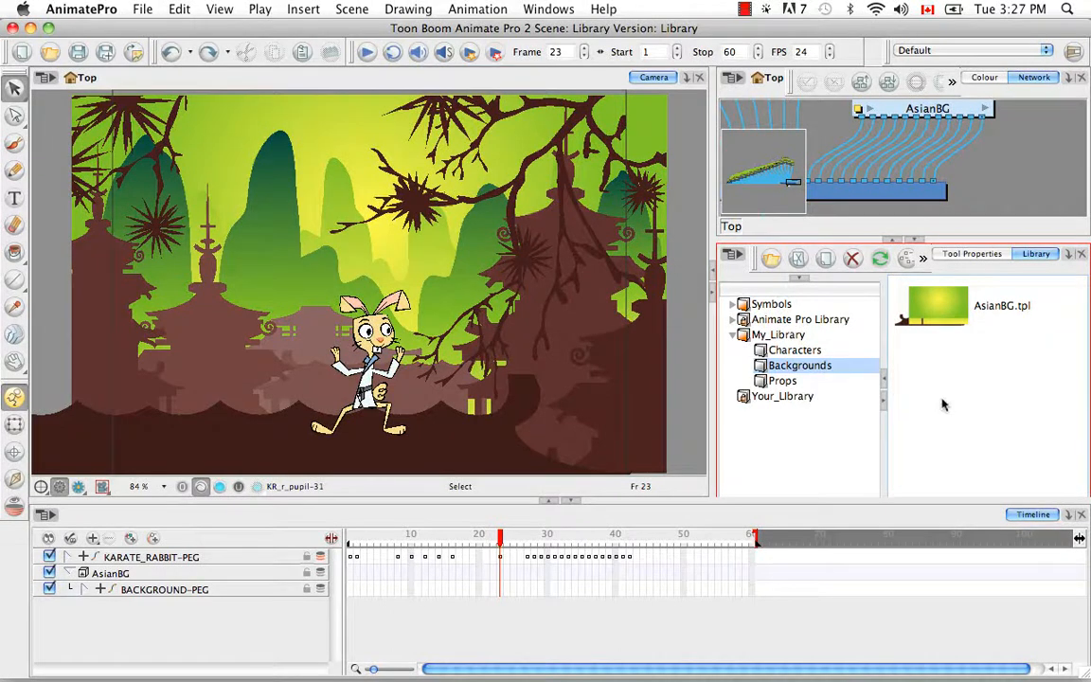
Step: Delete AsianBG.tpl from the library once more, using the template's own Delete command, and undo it again
left_click(948, 305)
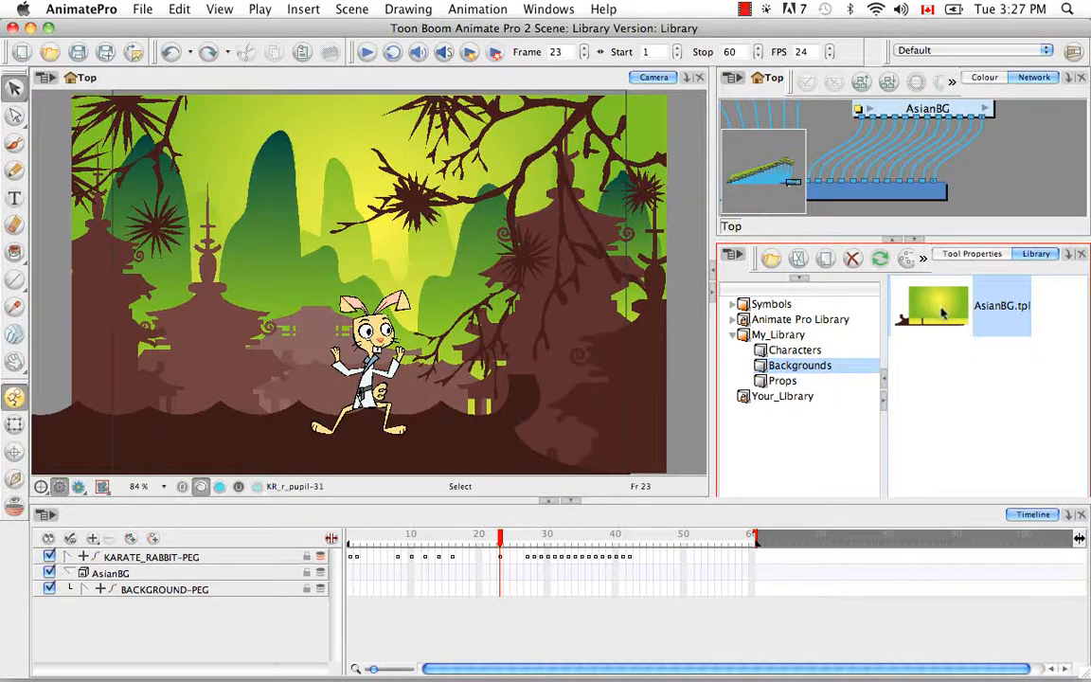
right_click(919, 311)
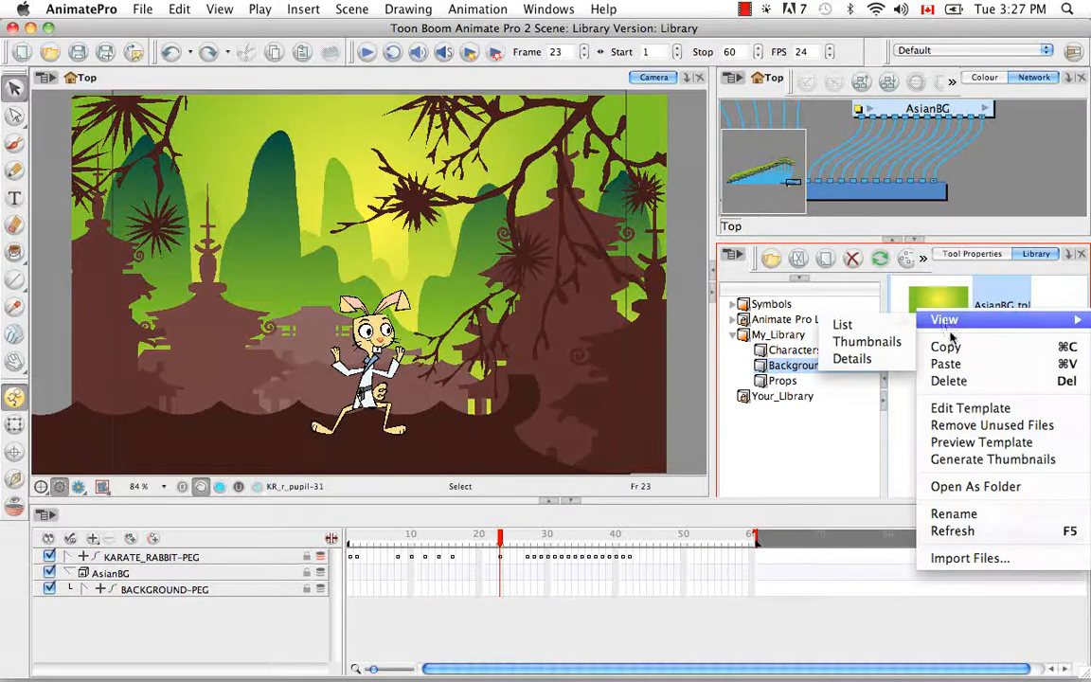
left_click(952, 382)
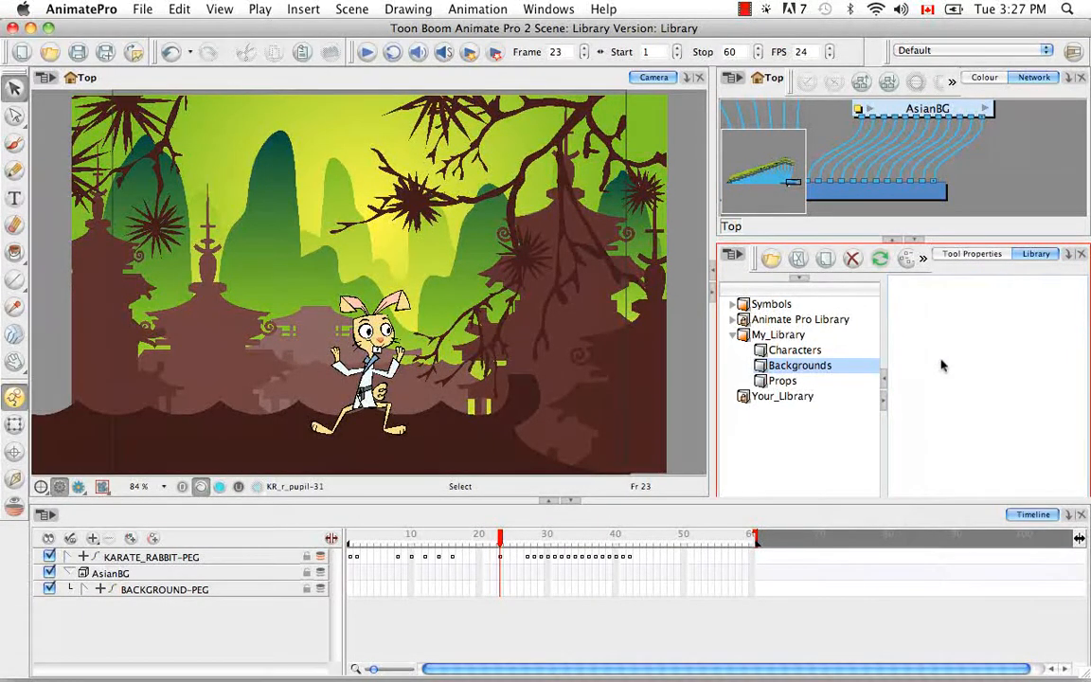
key("super+z")
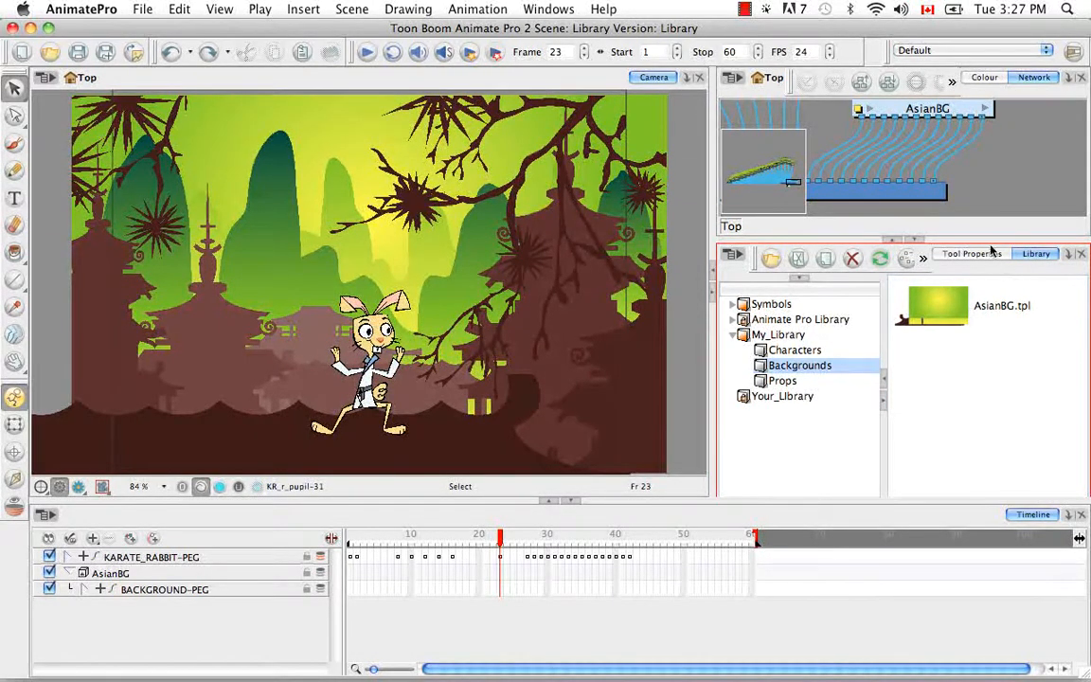
Step: Open the KR_Cartwheel.tpl template from the Characters folder of My_Library for editing
left_click(782, 349)
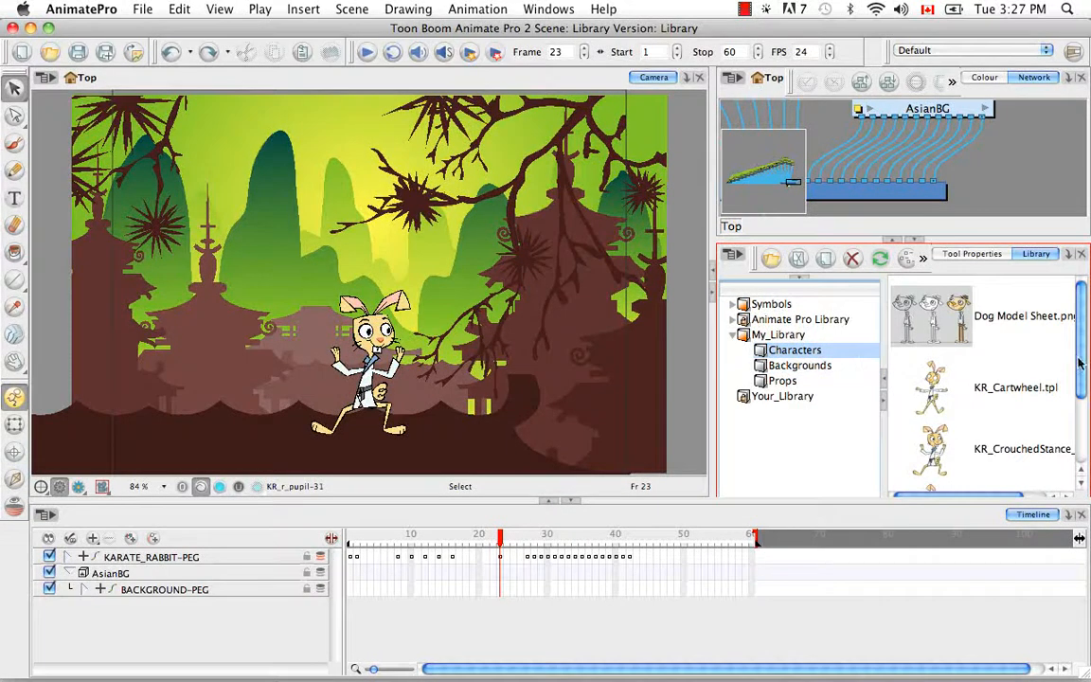
scroll(971, 327, "down", 1)
left_click(971, 301)
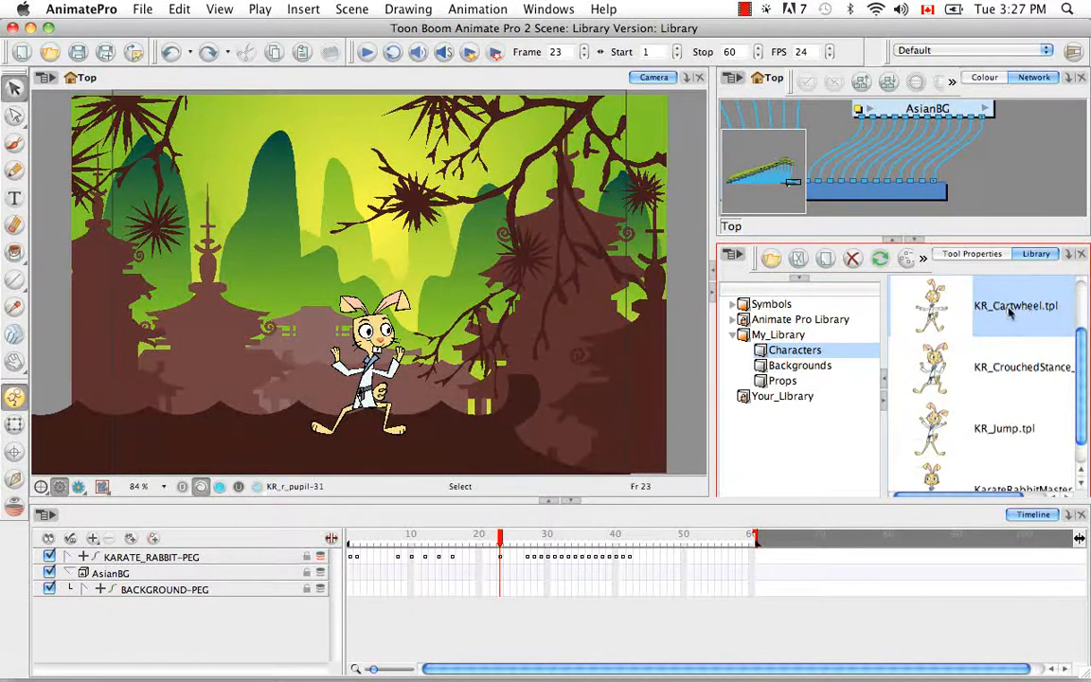
right_click(1011, 315)
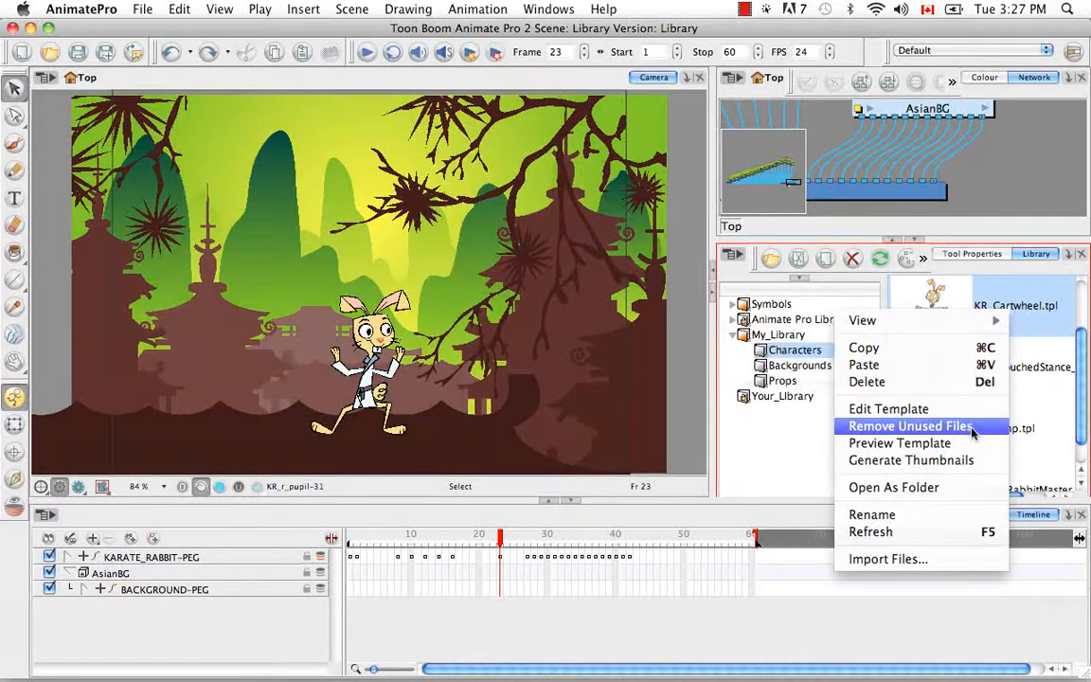
left_click(910, 408)
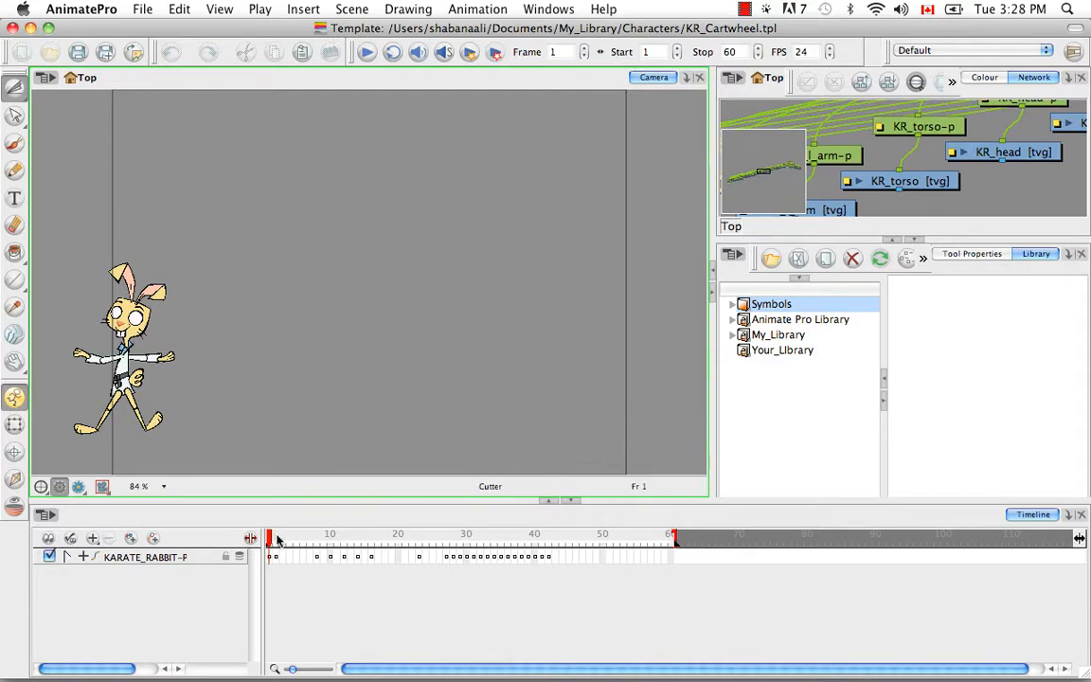
mouse_move(276, 540)
left_mouse_down()
mouse_move(672, 548)
mouse_move(270, 542)
left_mouse_up()
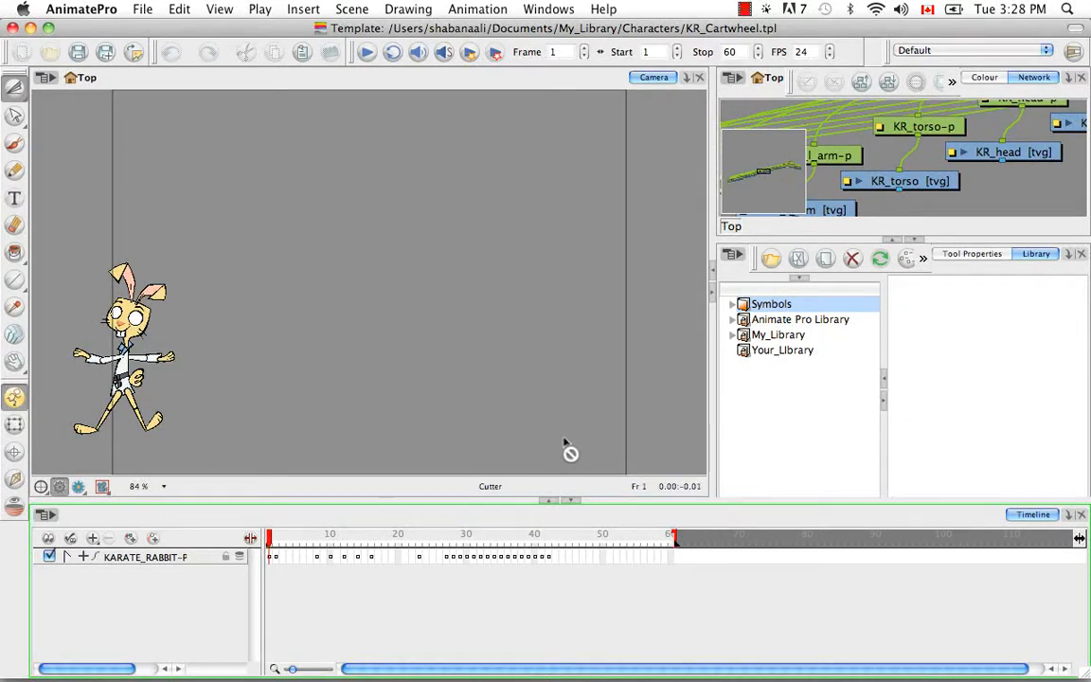
Step: Expand the KARATE_RABBIT-PEG hierarchy, widen the layer list and locate the right and left pupil pegs
left_click(67, 557)
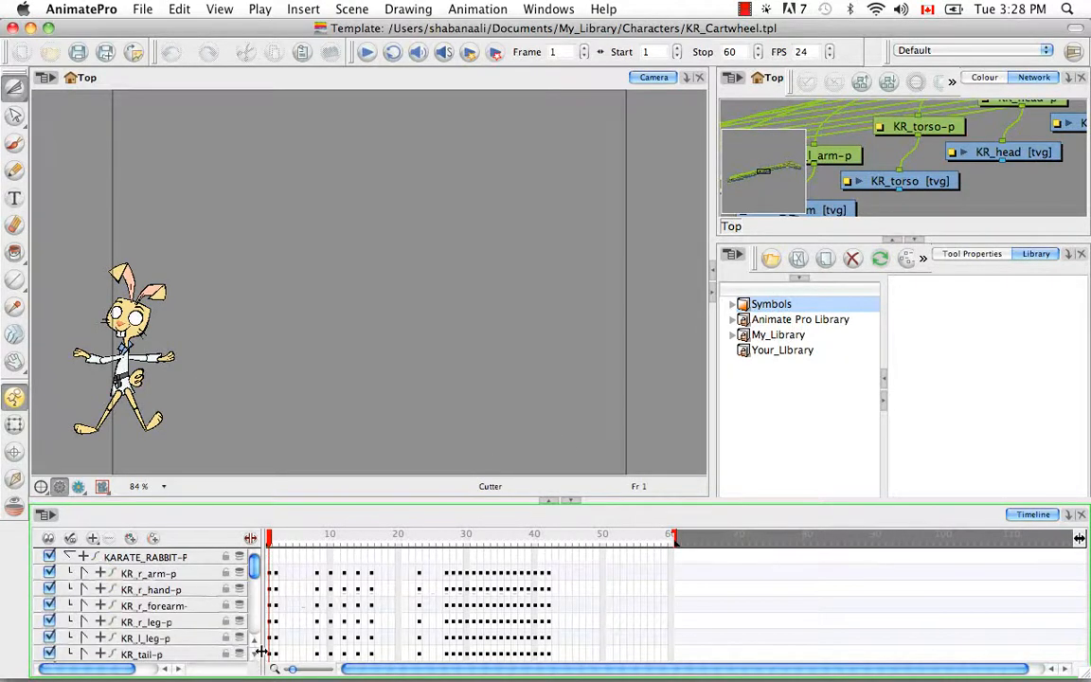
left_click_drag(261, 651, 326, 652)
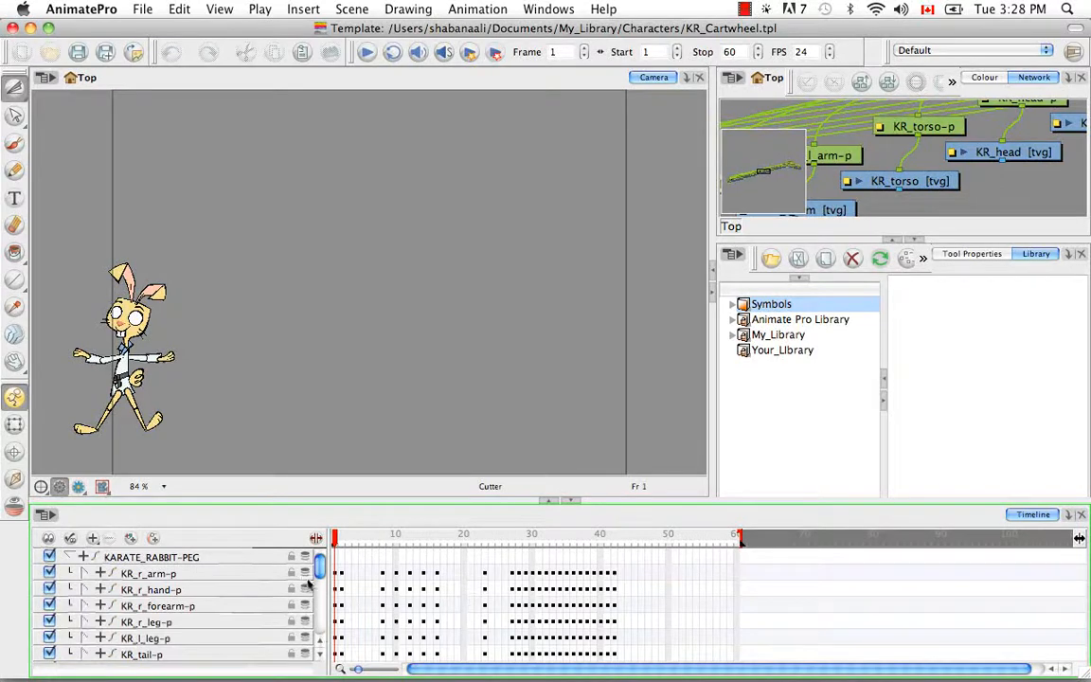
left_click_drag(320, 565, 322, 595)
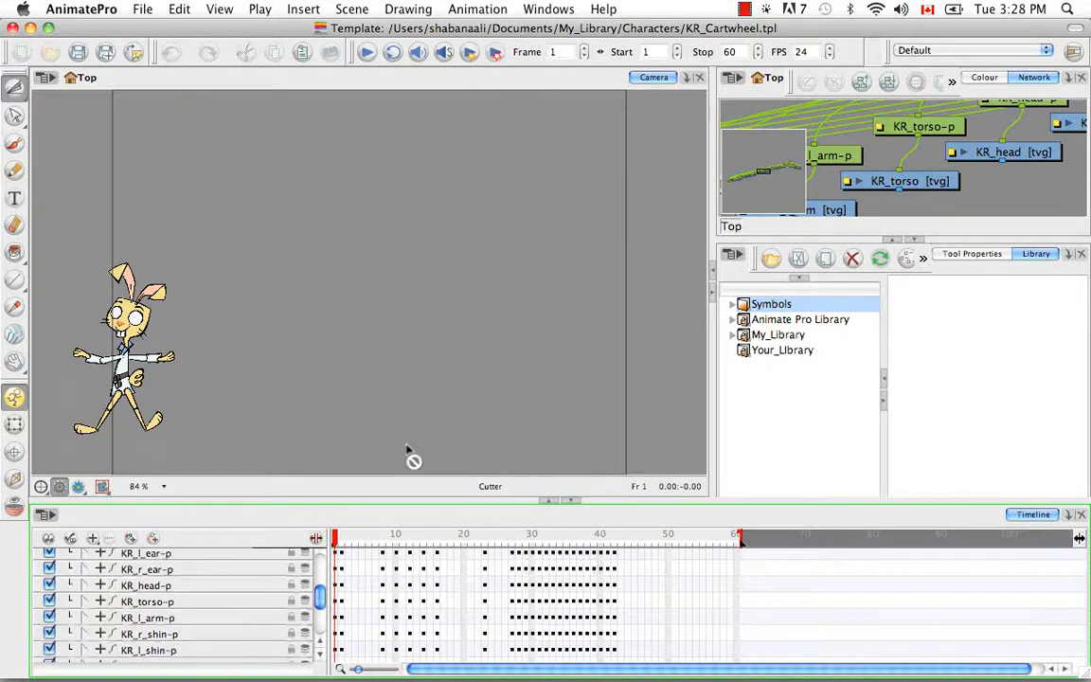
left_click_drag(319, 597, 314, 620)
left_click(208, 597)
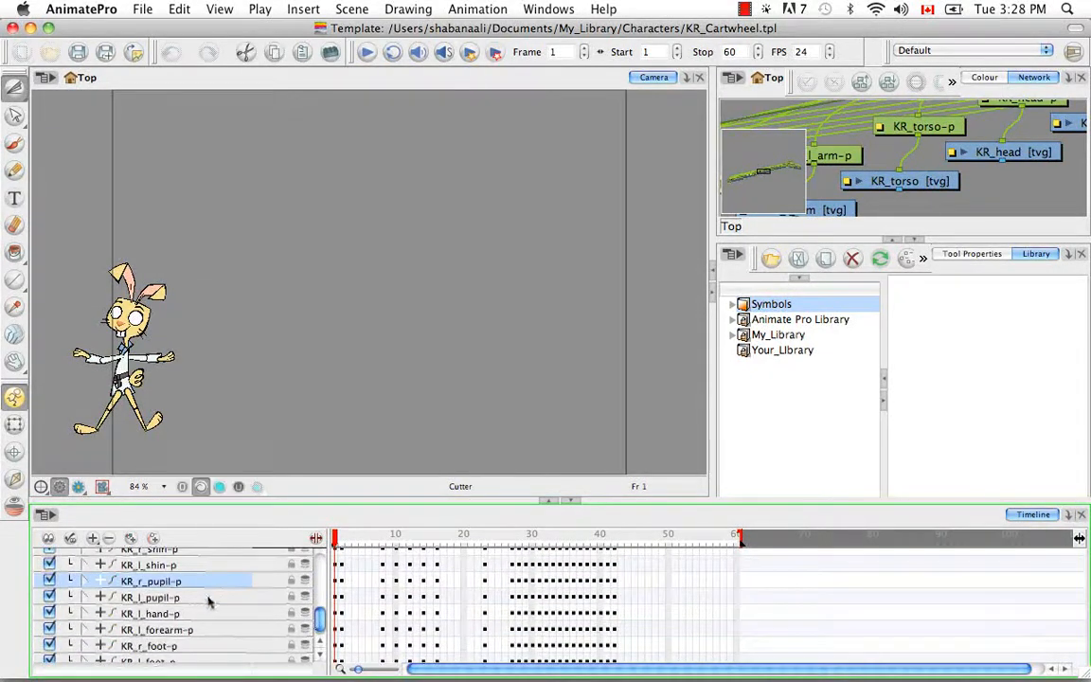
Step: Expand both pupil pegs and display only the KR_r_pupil and KR_l_pupil layers with their pegs, disabling every other layer
left_click(86, 596)
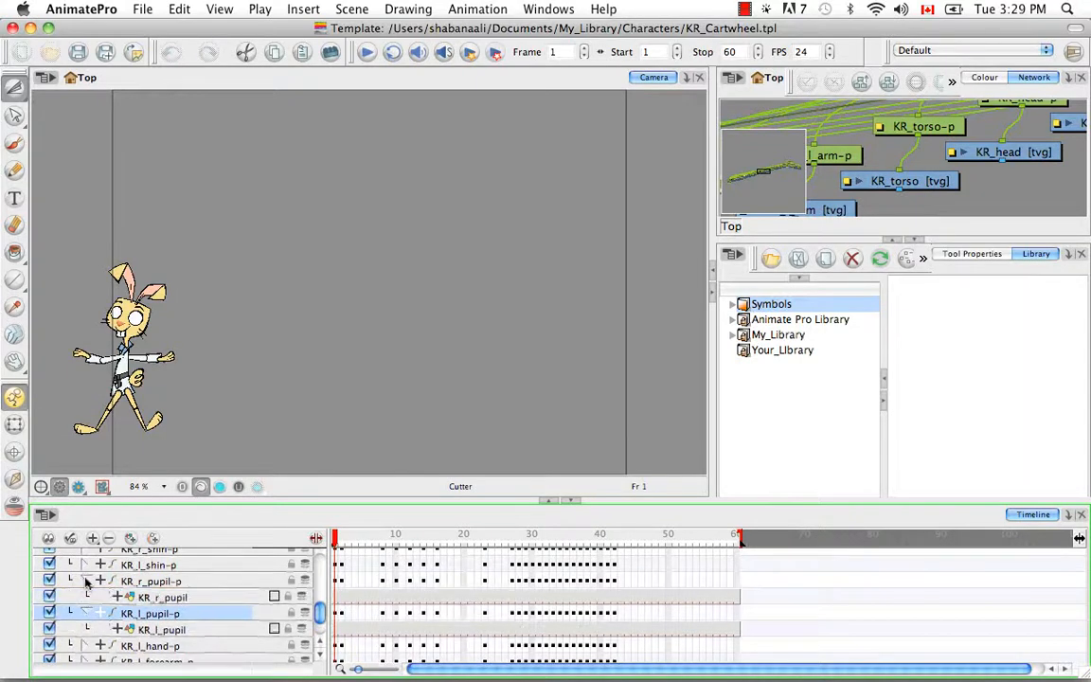
left_click(84, 580)
left_click(151, 583)
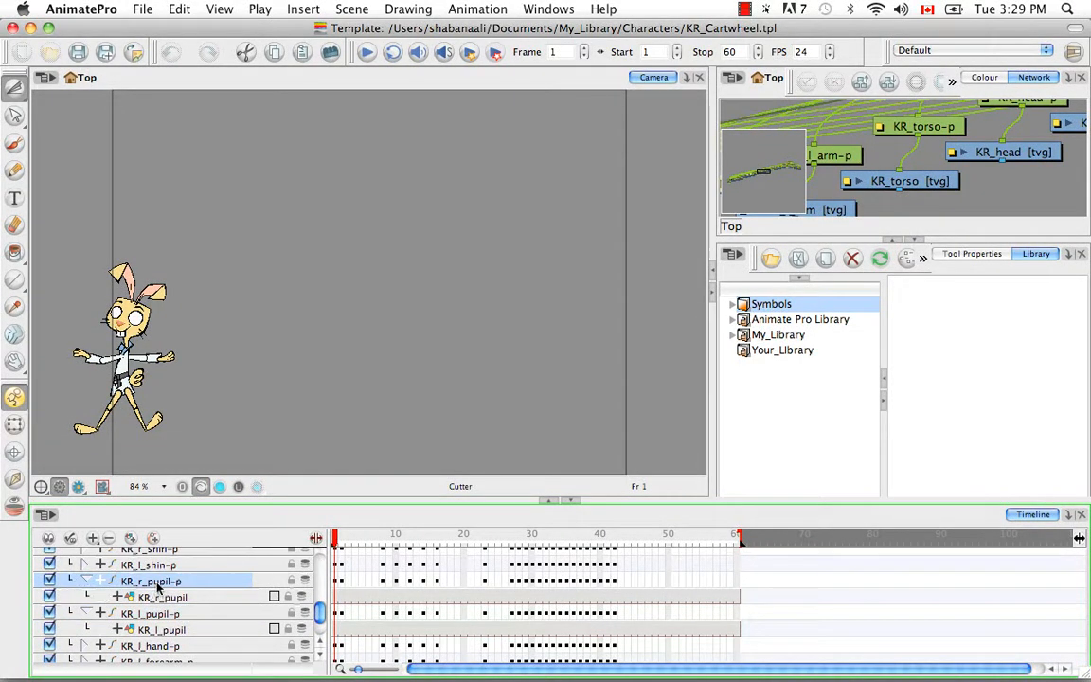
left_click(49, 539)
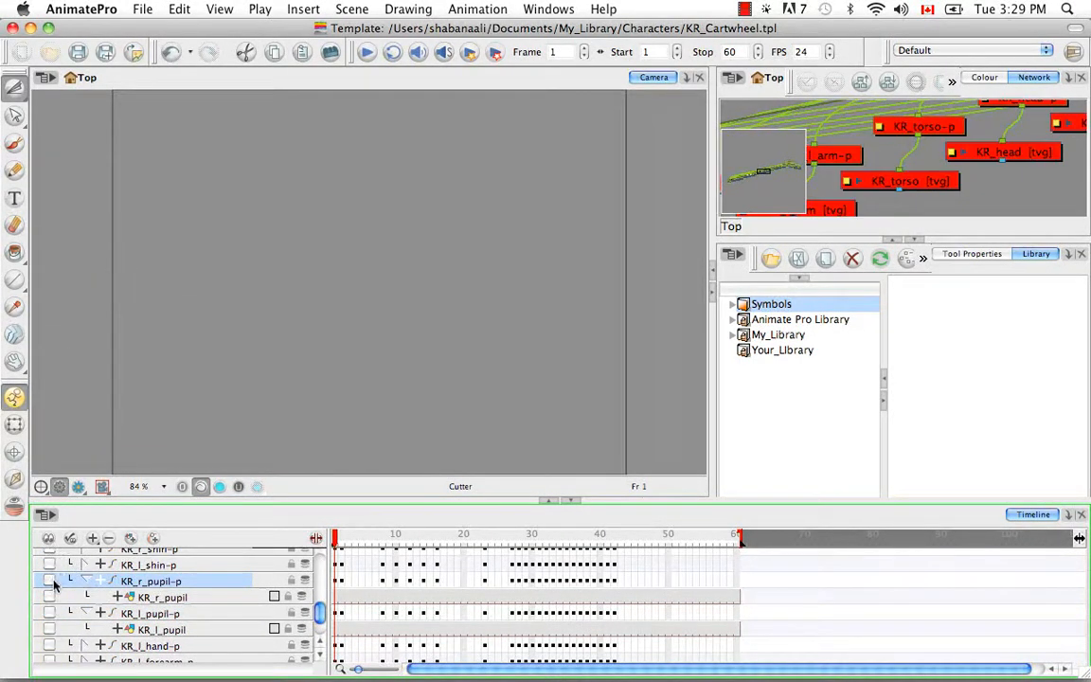
left_click(52, 580)
left_click(50, 597)
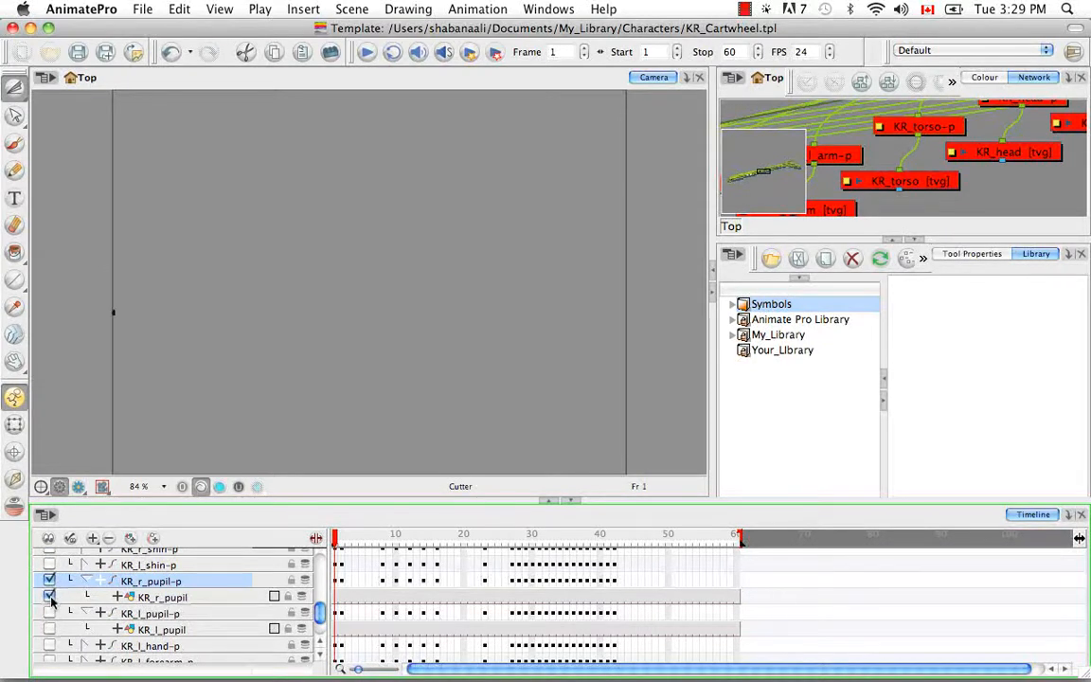
left_click(49, 613)
left_click(50, 629)
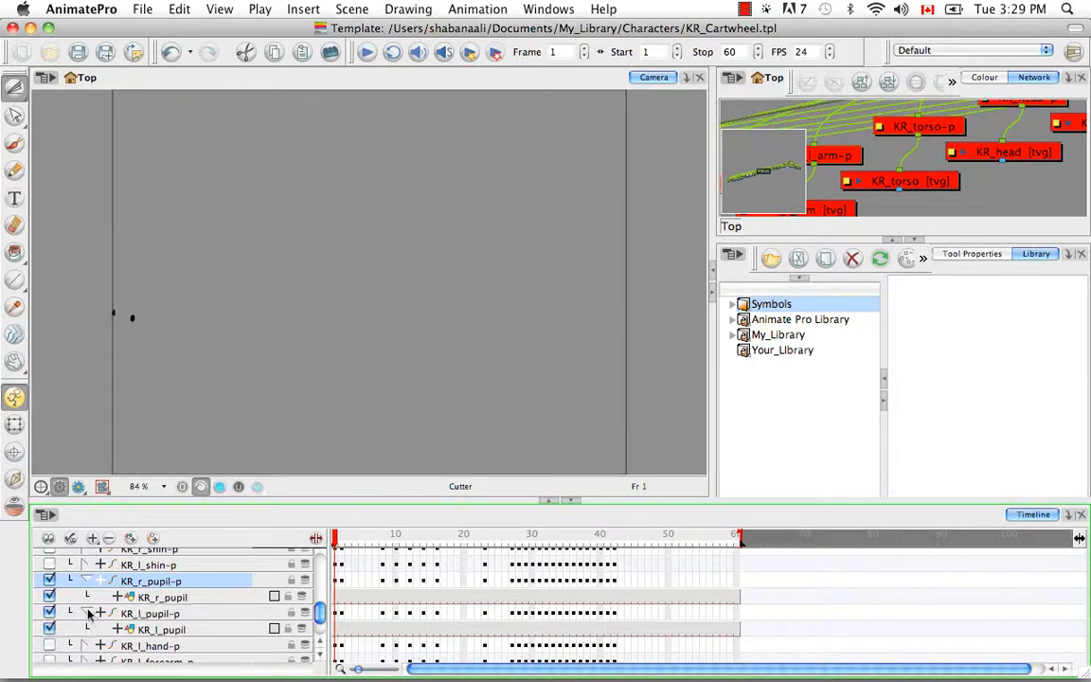
Step: Collapse the two pupil pegs and enable all the template's layers again
left_click(86, 581)
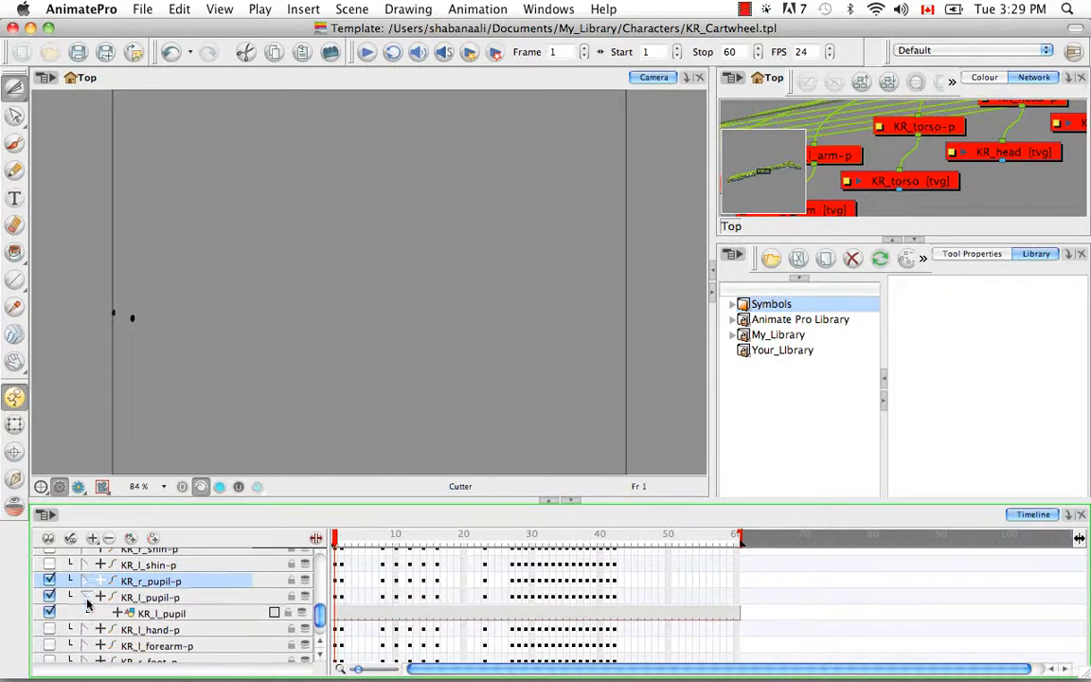
left_click(86, 598)
left_click(48, 538)
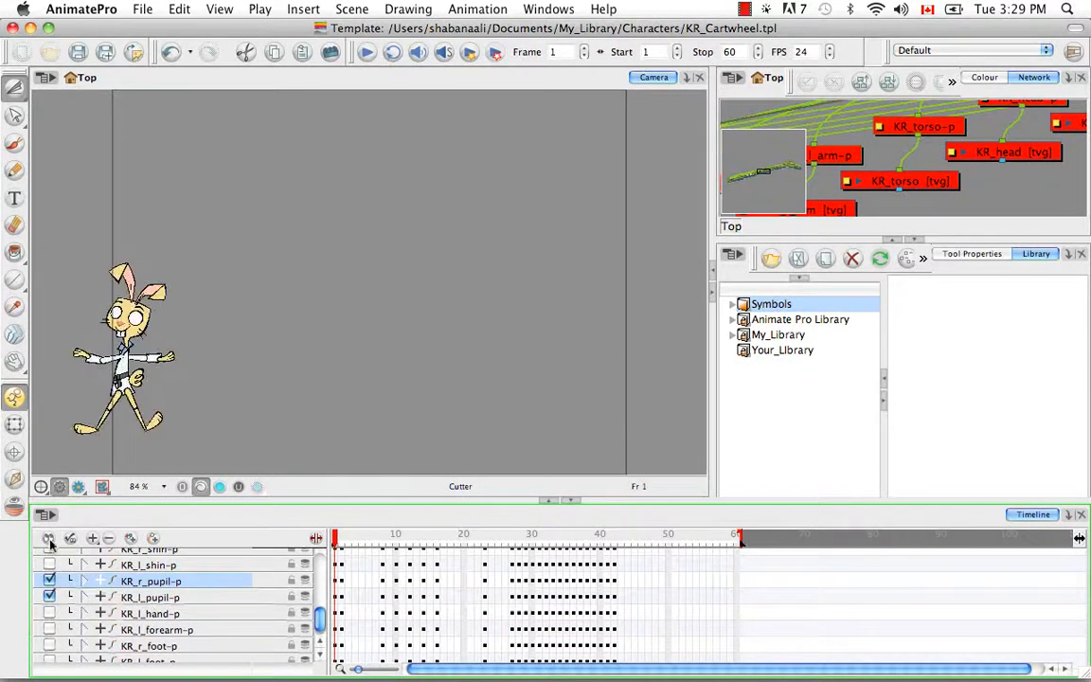
Step: Select KR_r_pupil-p and KR_l_pupil-p together and move them above KR_head-p in the layer order, directly below KR_r_ear-p
mouse_move(319, 616)
left_mouse_down()
mouse_move(318, 599)
mouse_move(319, 608)
left_mouse_up()
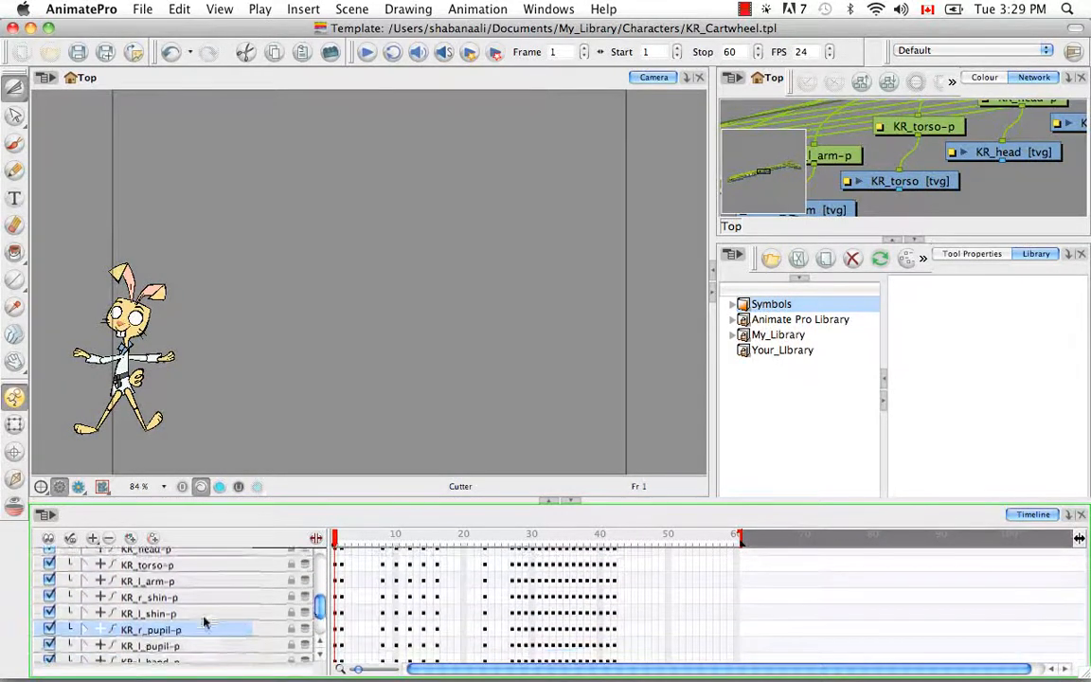
left_click(190, 647, "shift")
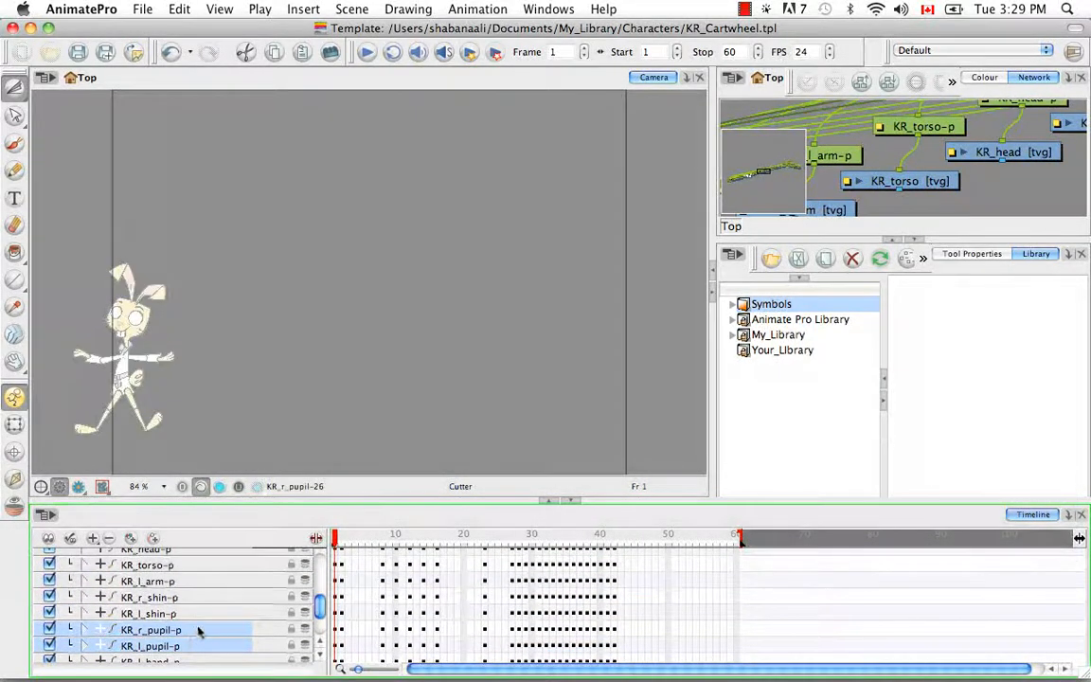
left_click_drag(189, 554, 197, 599)
left_click(229, 385)
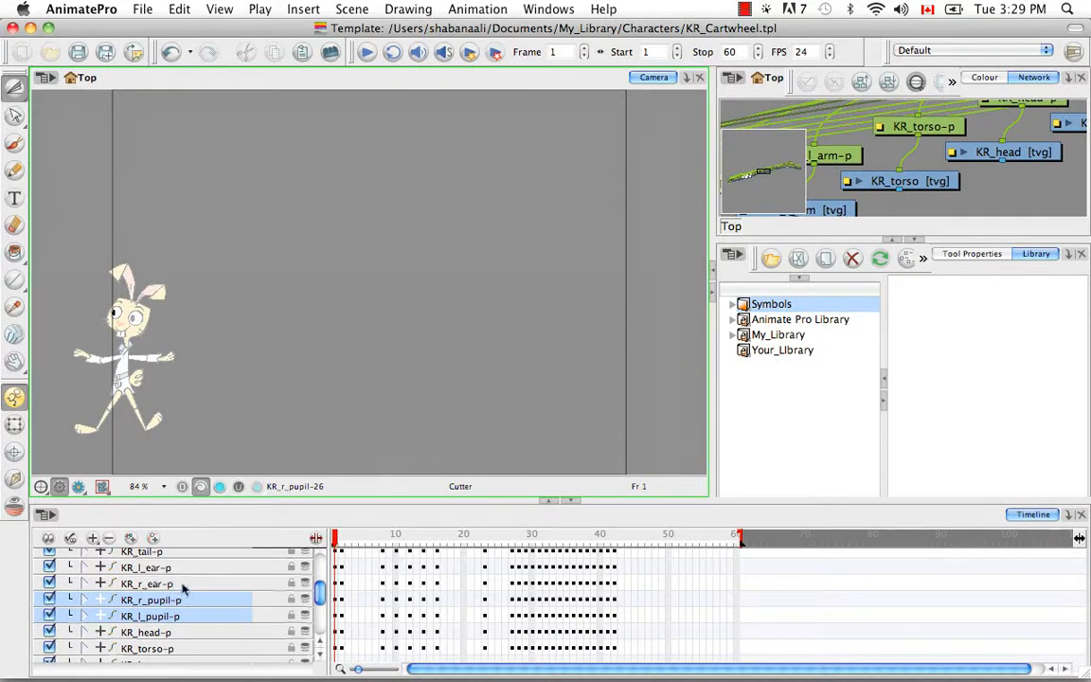
left_click_drag(336, 556, 318, 538)
Step: Save the edited KR_Cartwheel template, accepting the Action Template warning, and close it to return to the Library scene
left_click(80, 51)
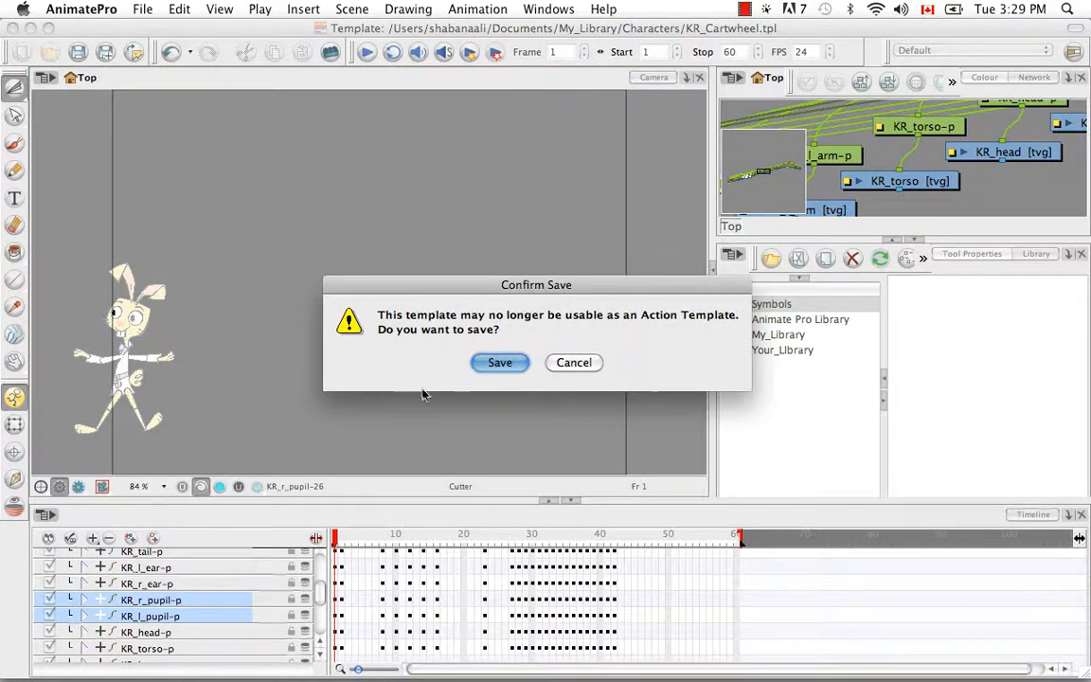
left_click(496, 362)
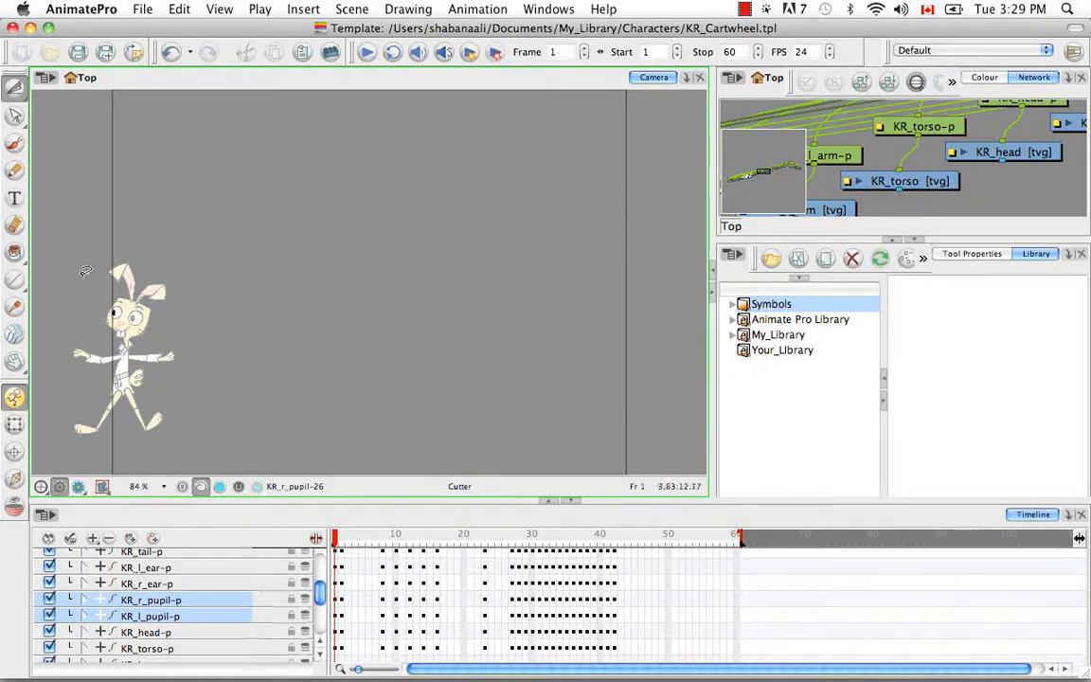
left_click(12, 27)
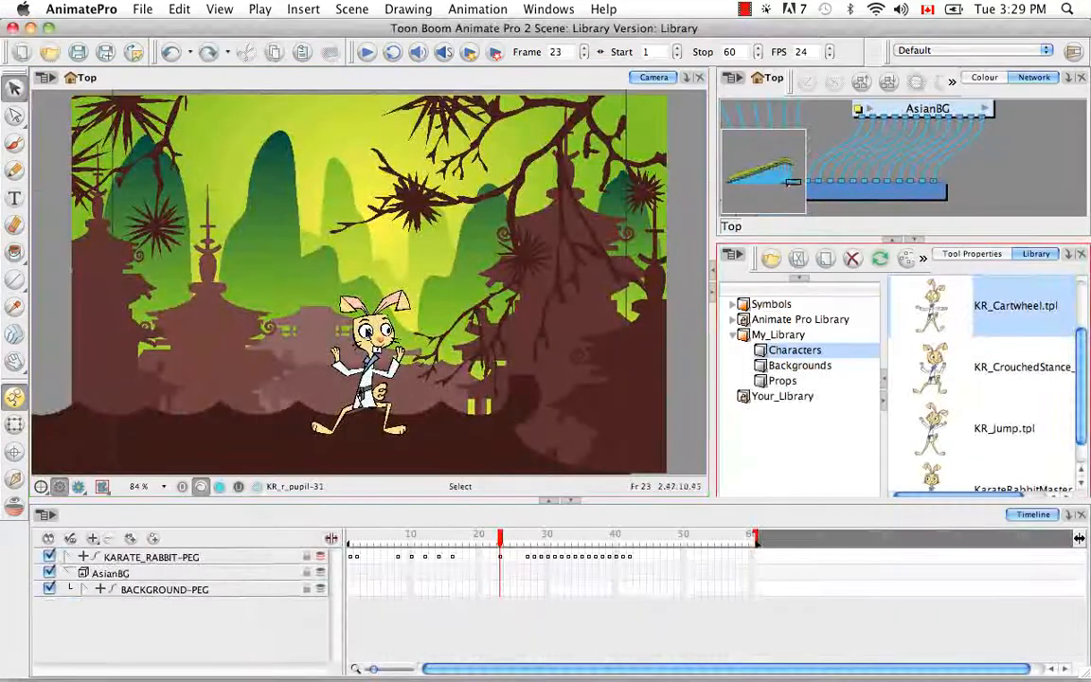